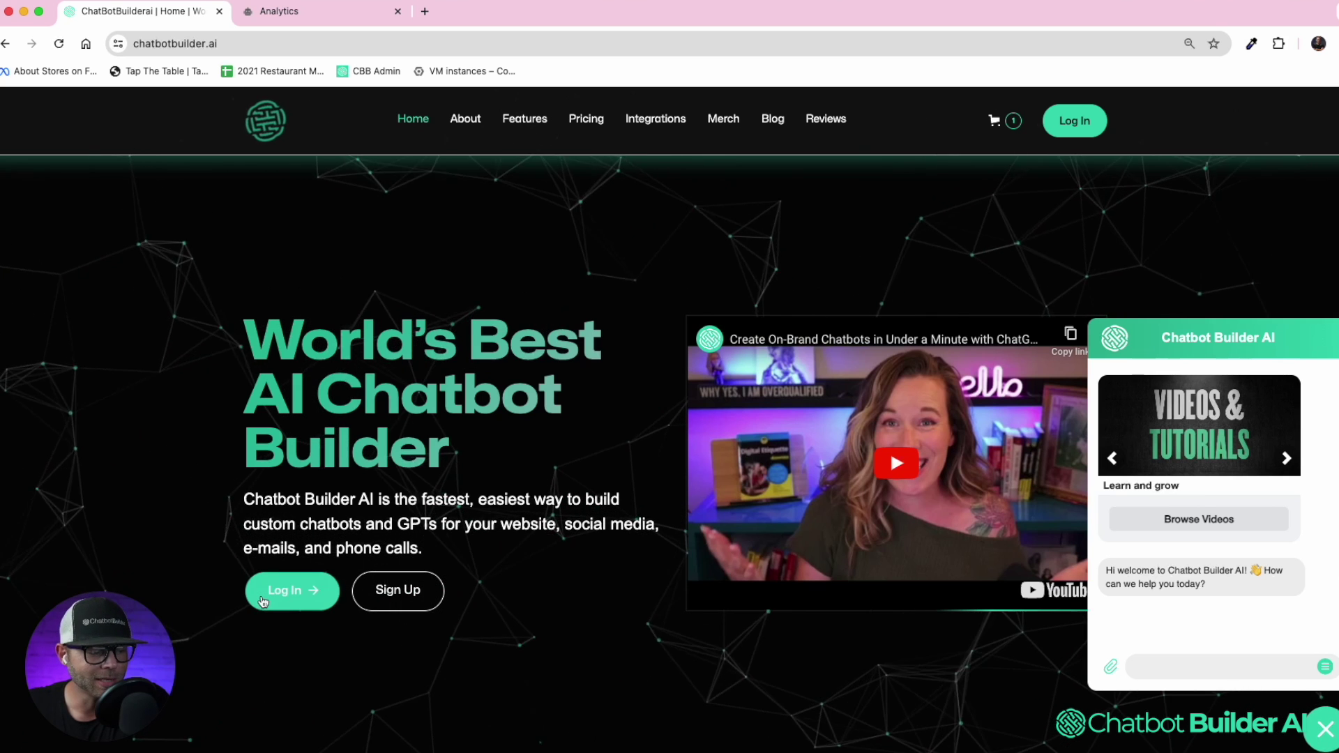
Log in from the chatbotbuilder.ai homepage to reach the Analytics dashboard.
left_click(292, 591)
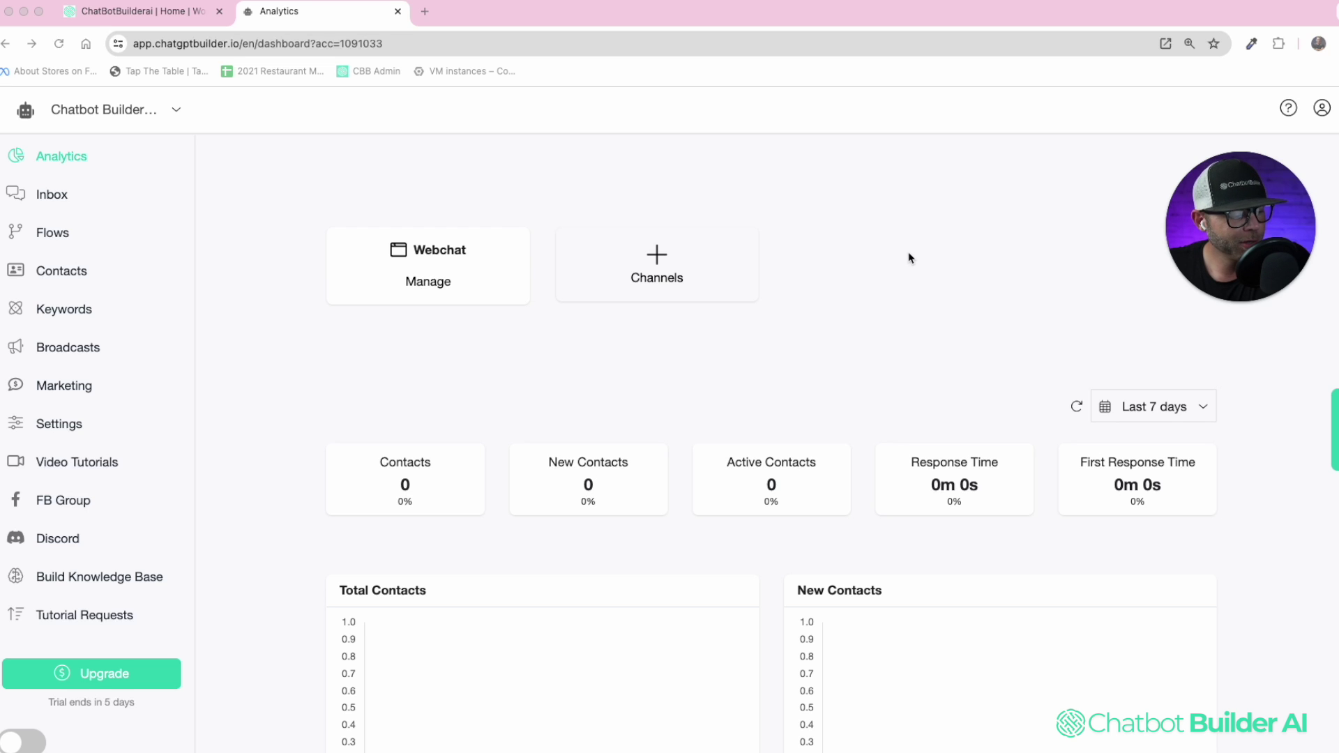
In Build Knowledge Base, set the brand name to 'Chatbot Builder AI' and dictate the chatbot goals.
left_click(77, 579)
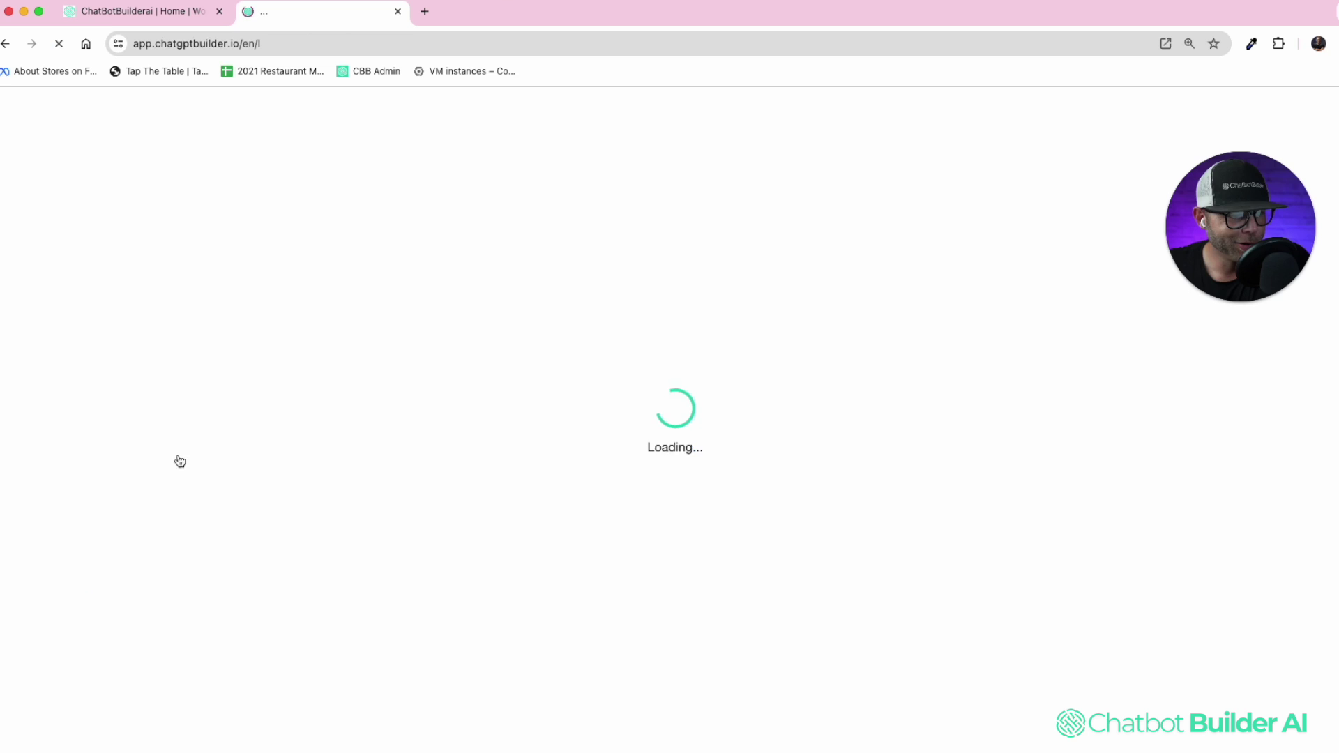
scroll(941, 302, "down", 3)
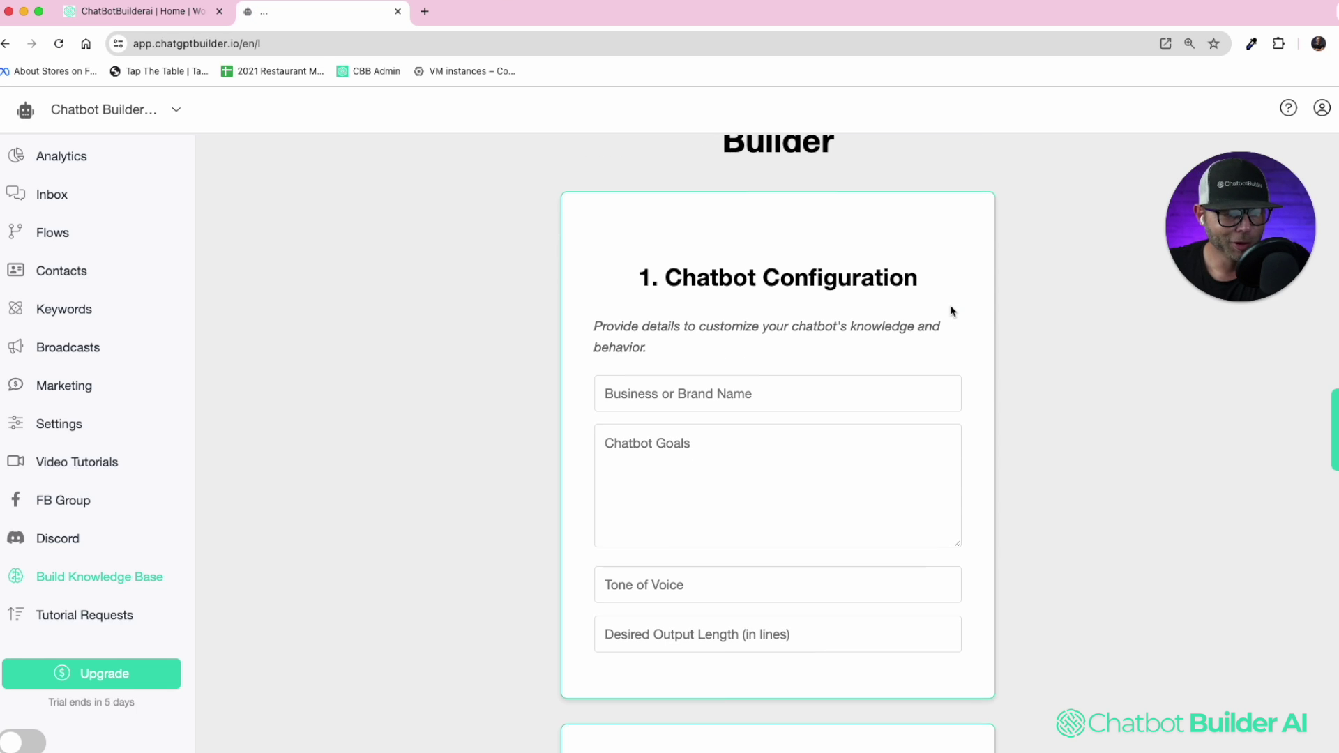
scroll(922, 307, "down", 1)
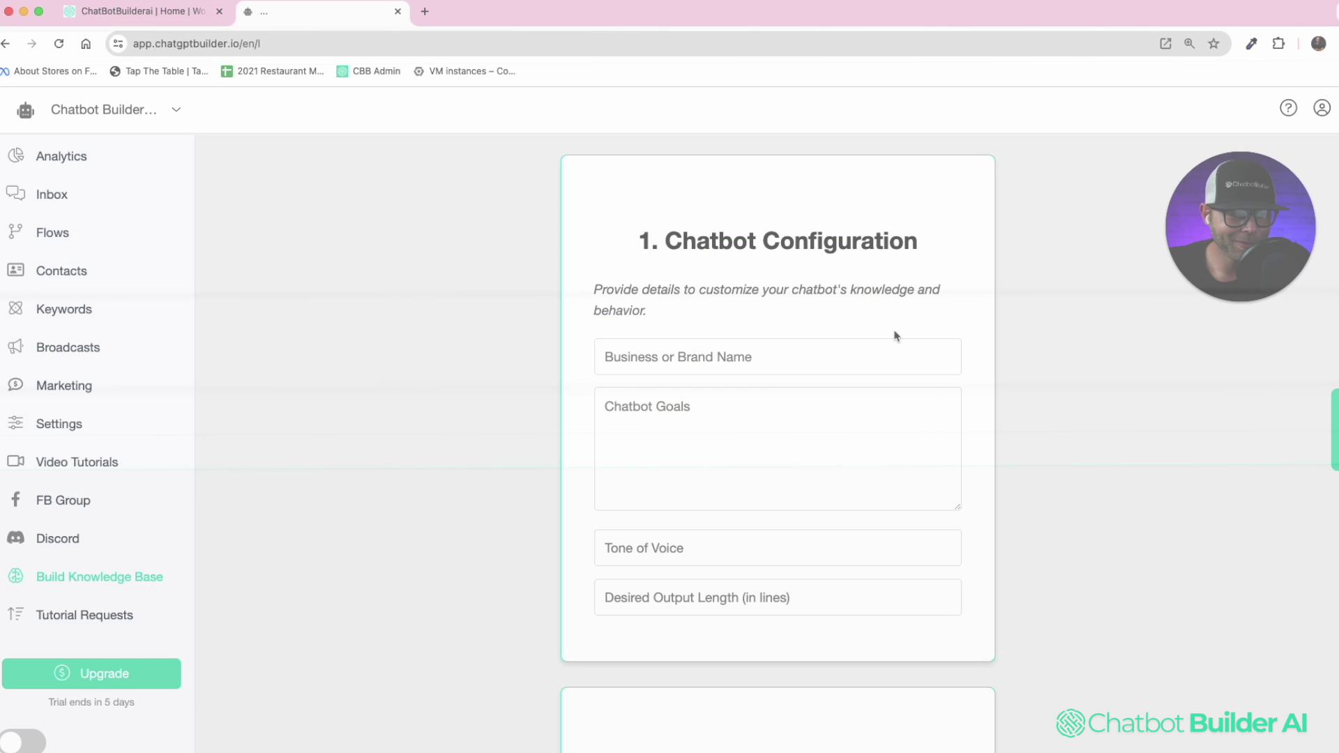
left_click(865, 353)
left_click(762, 398)
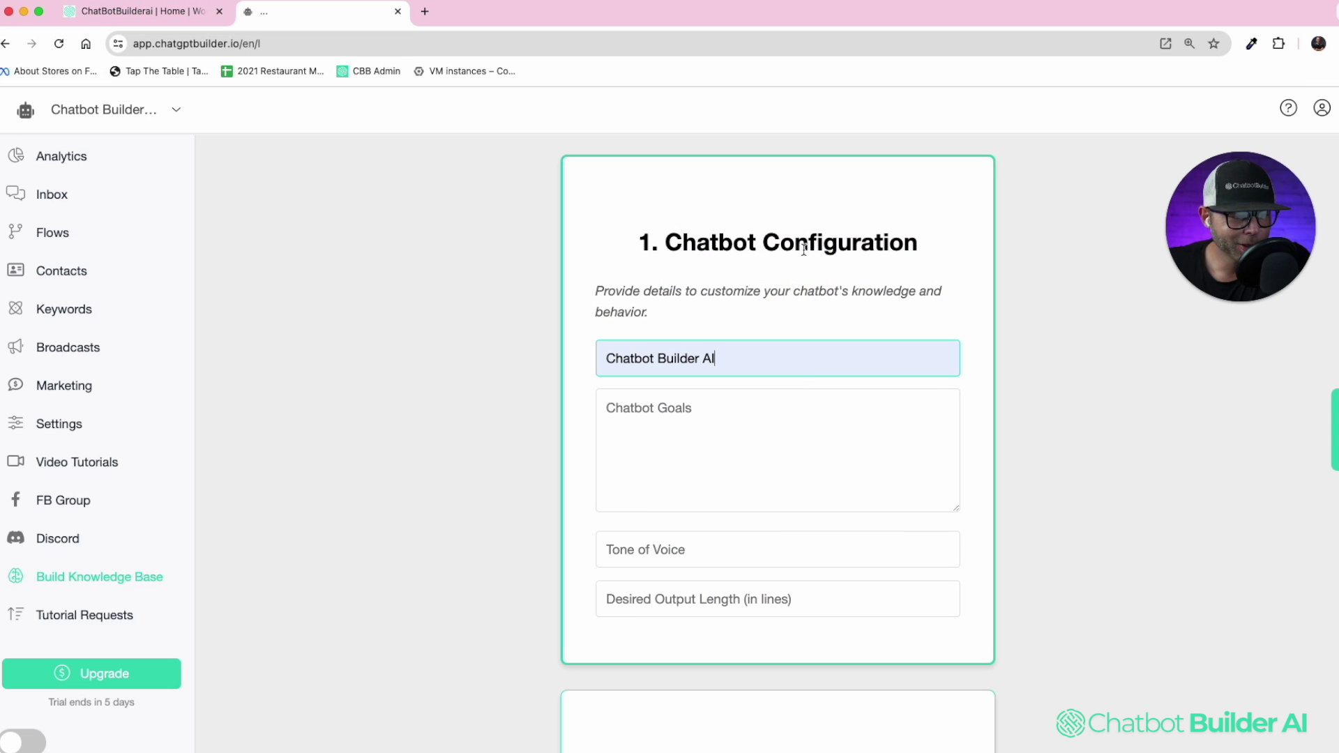
left_click(825, 410)
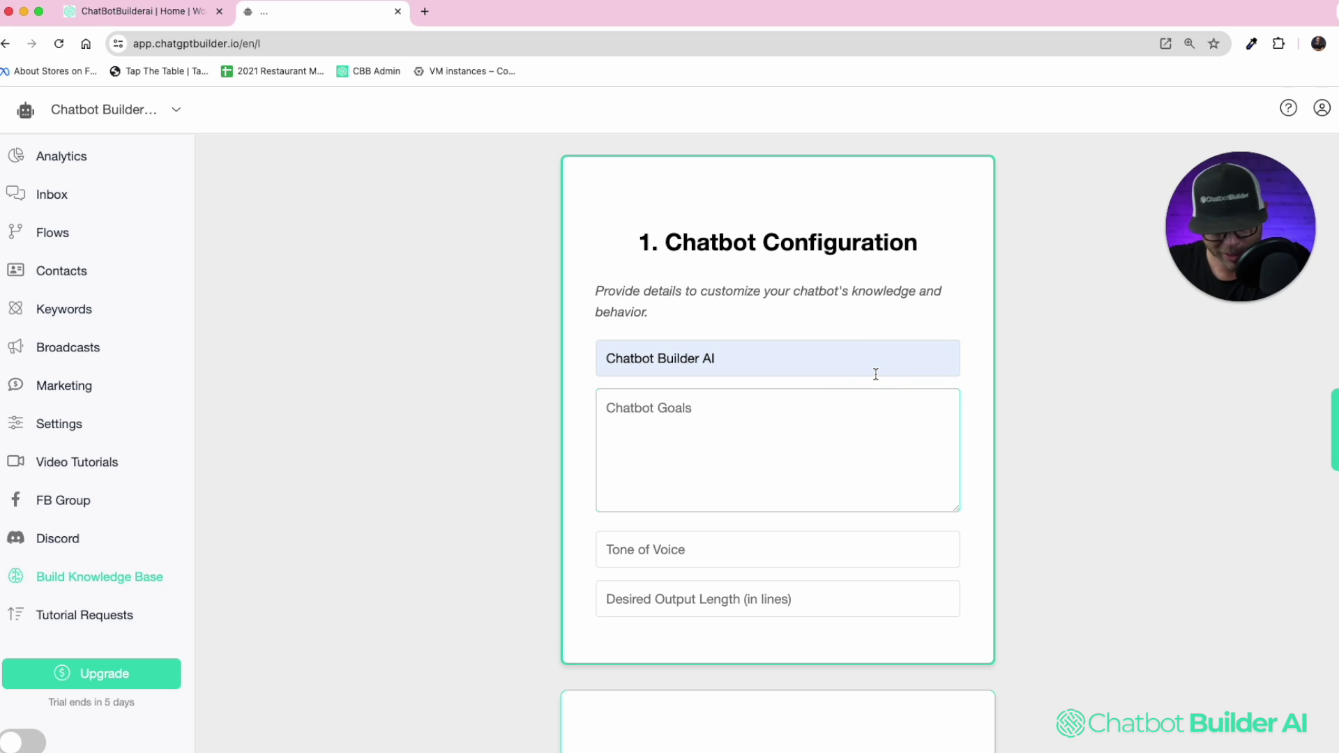
key("fn")
key("fn")
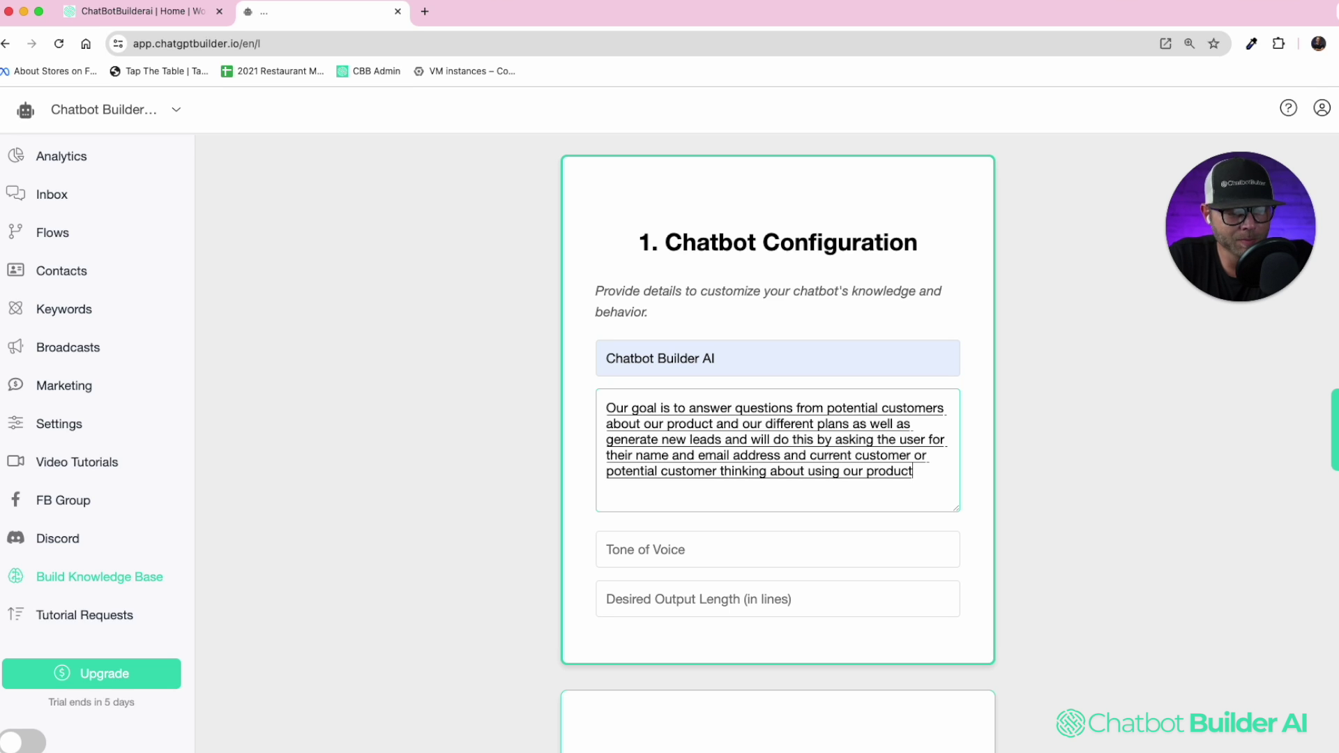
Set the tone of voice to 'Friendly, professional' and the desired output length to 2.
left_click(809, 552)
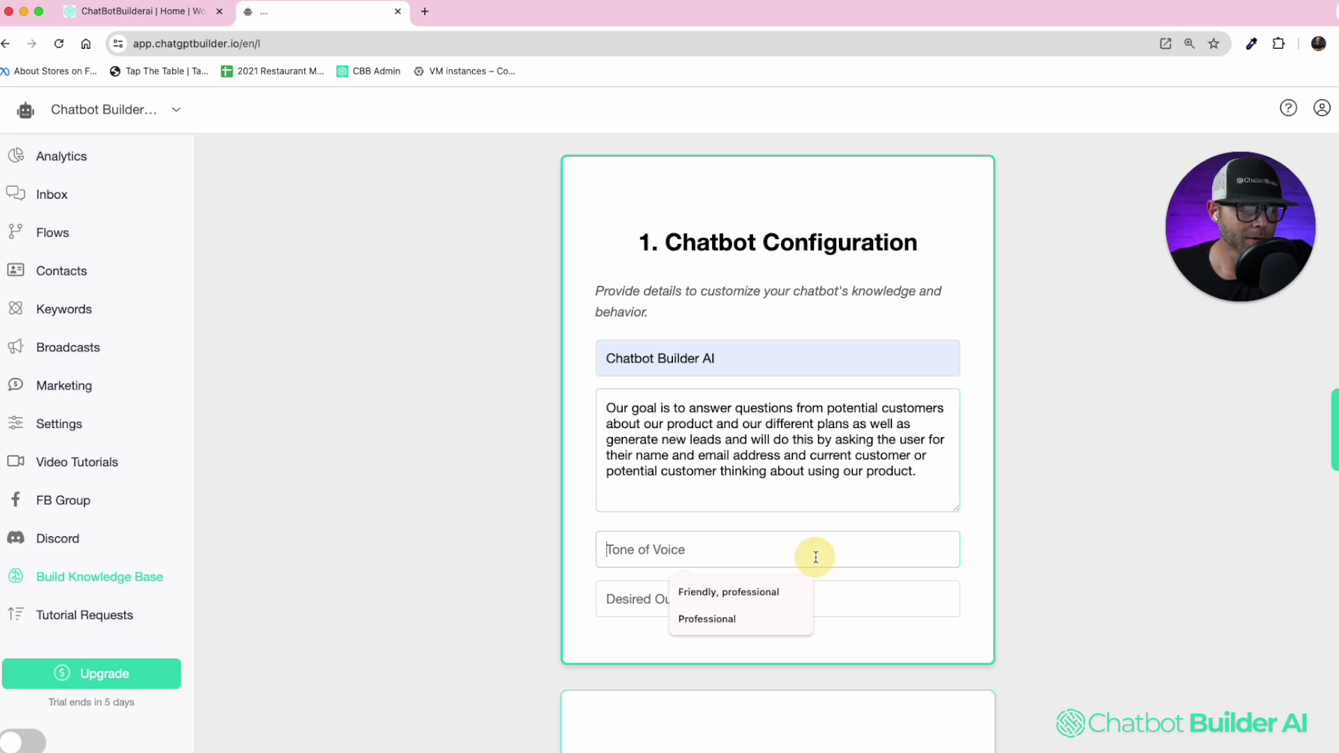
left_click(782, 594)
left_click(636, 608)
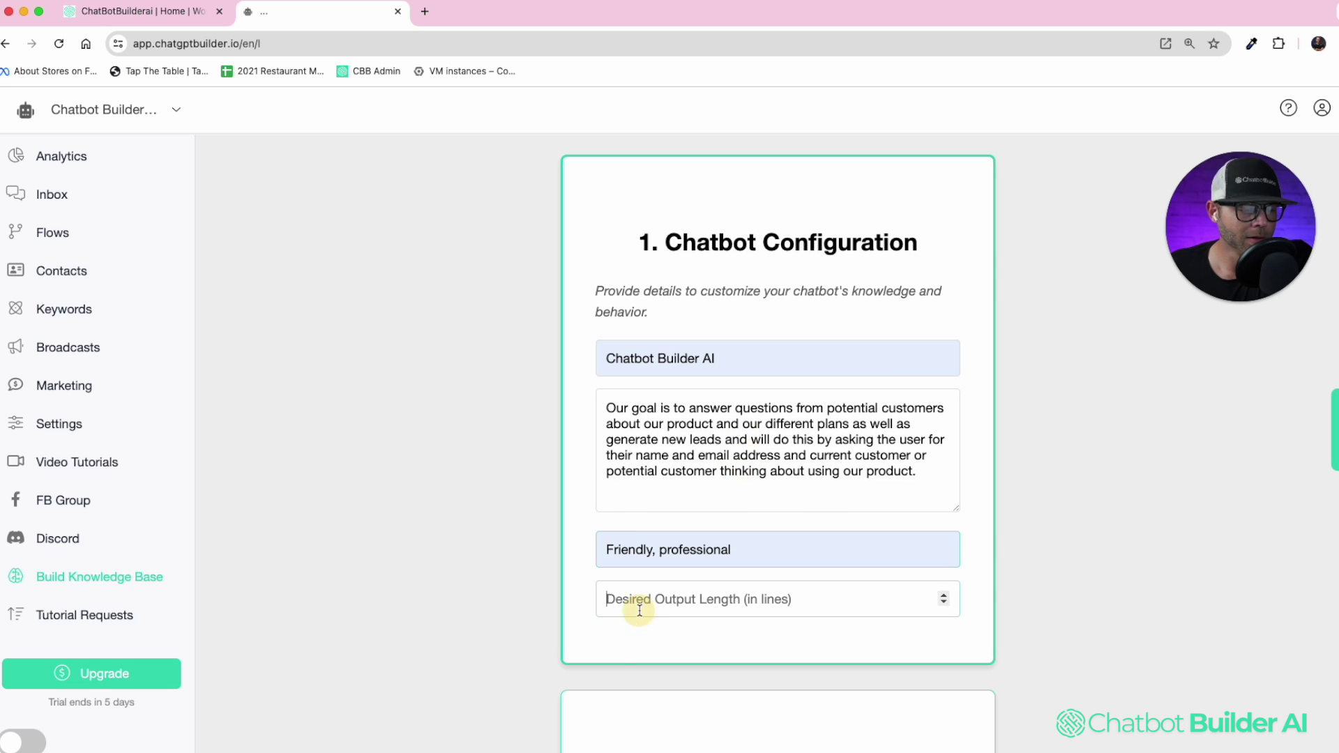
left_click(942, 597)
left_click(943, 597)
left_click(926, 516)
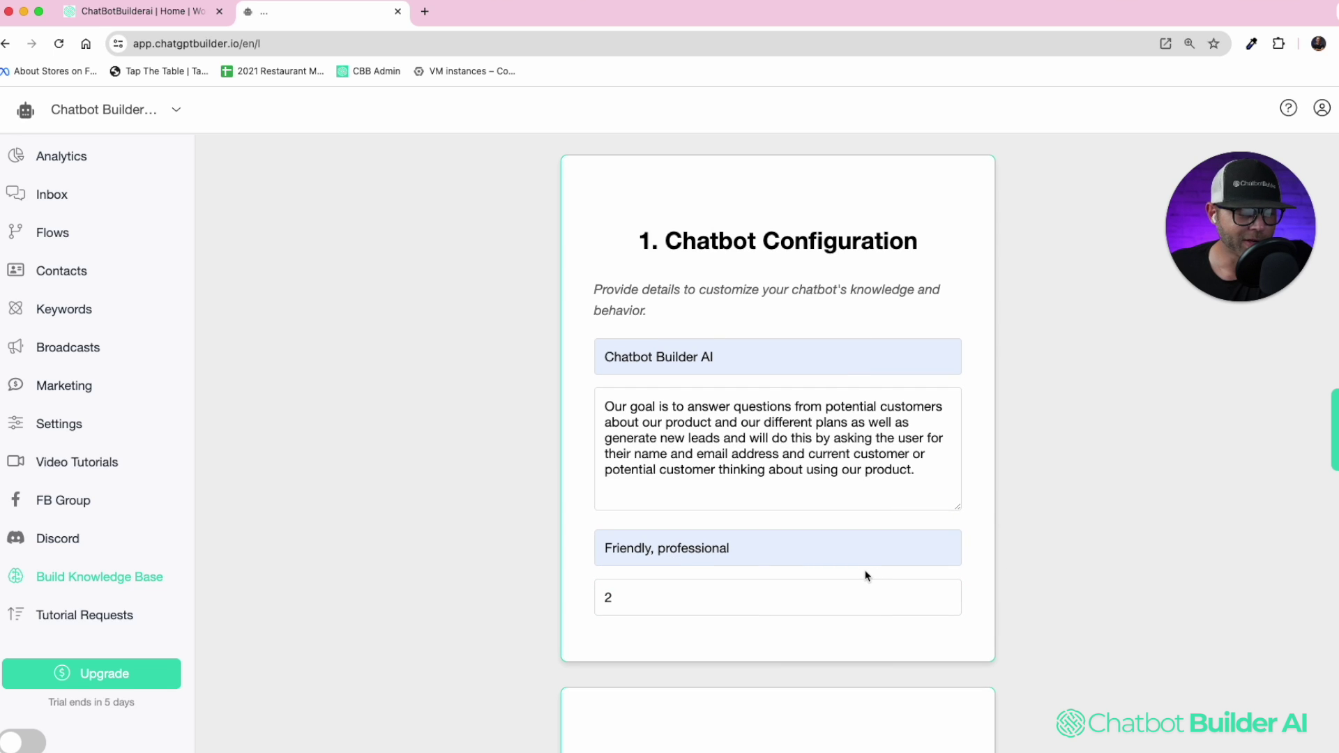
Clear the tone of voice and output length fields to start over.
triple_click(795, 543)
key("super+c")
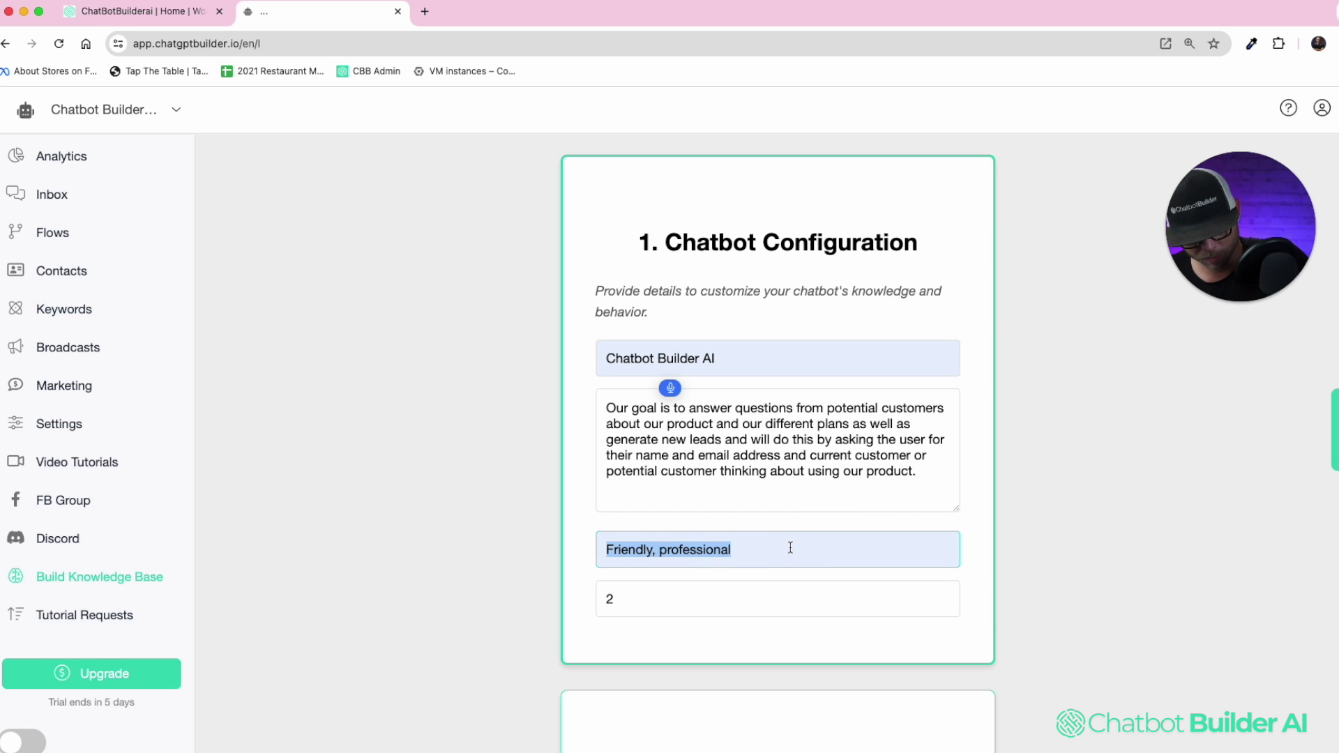
key("BackSpace")
left_click(944, 602)
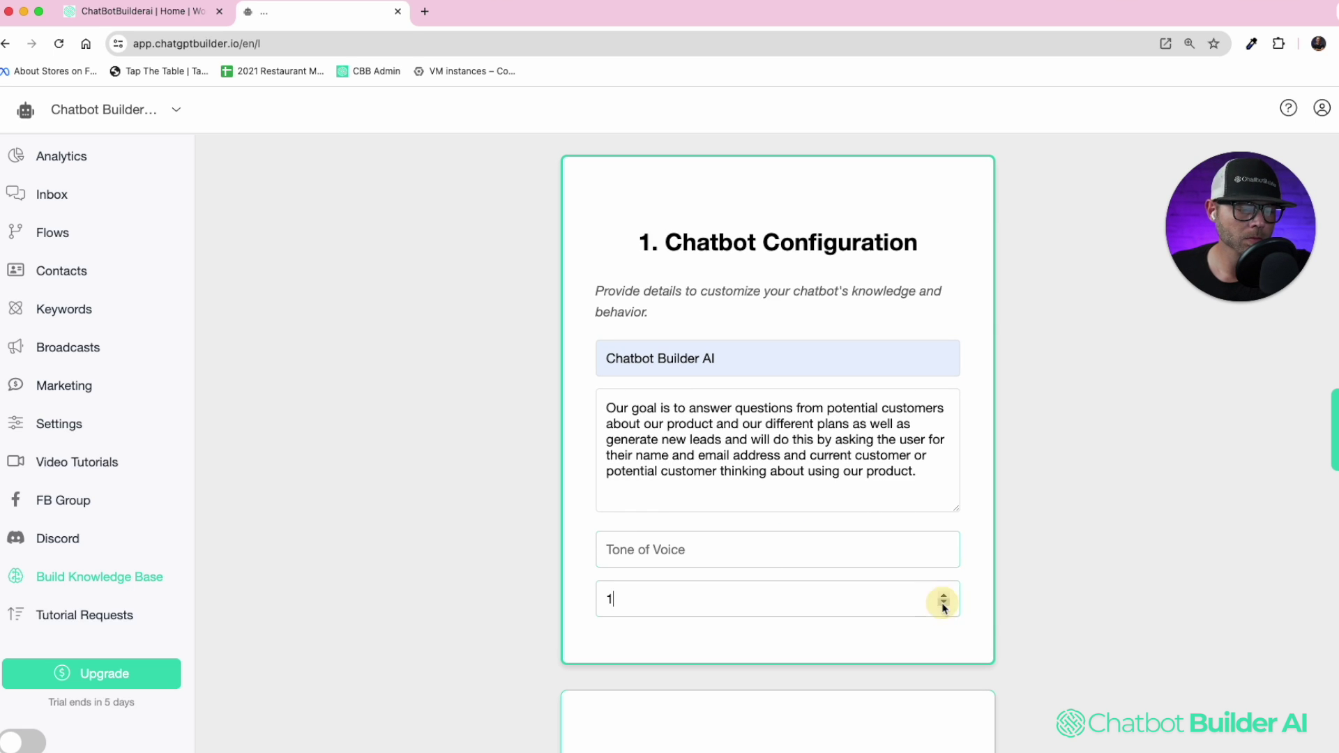
left_click(911, 600)
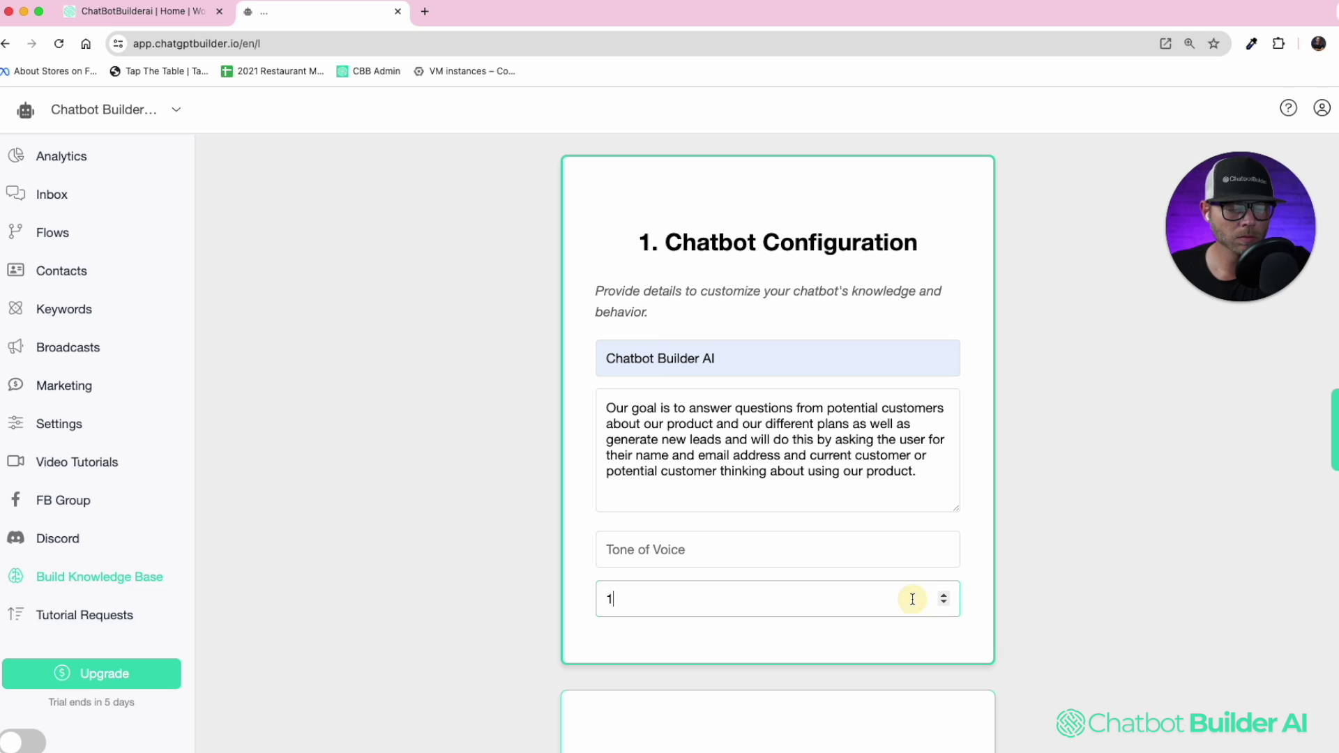
key("BackSpace")
left_click(845, 529)
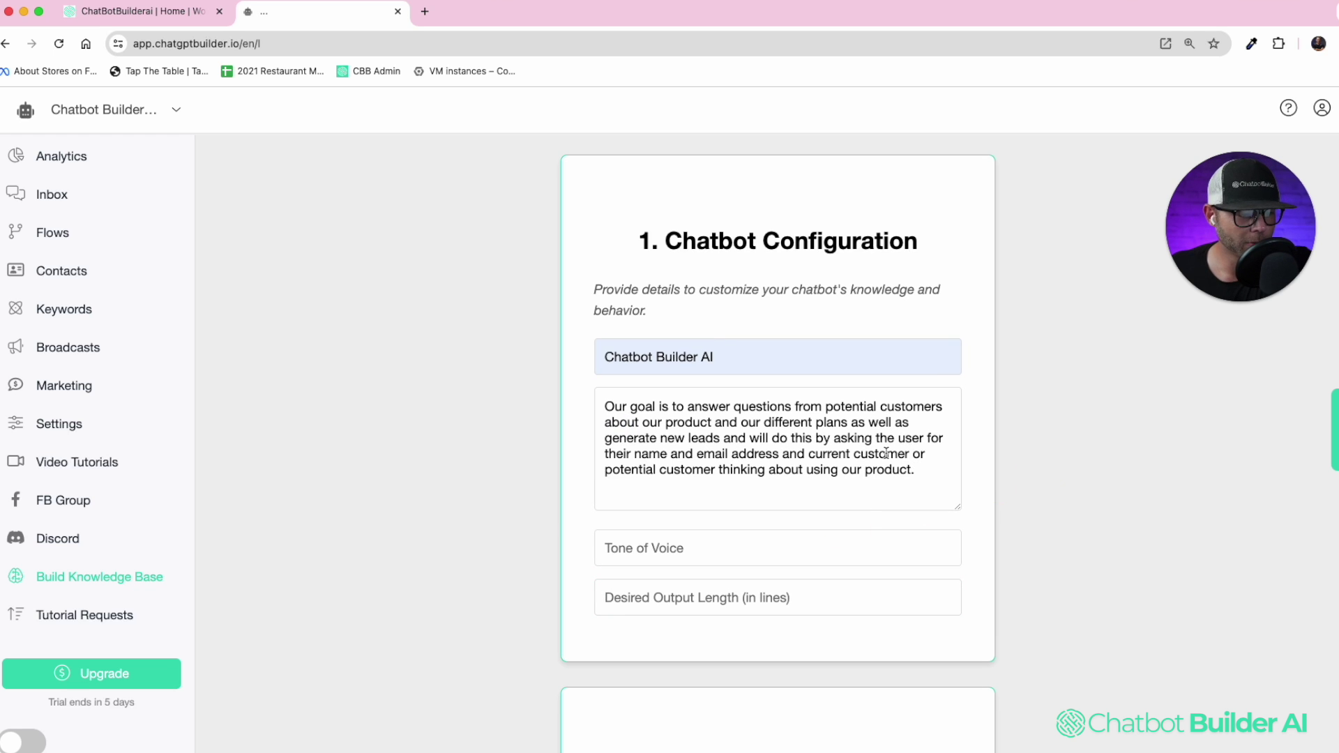
Re-enter 'Friendly, professional' as the tone and raise the output length back to 2.
scroll(865, 541, "up", 1)
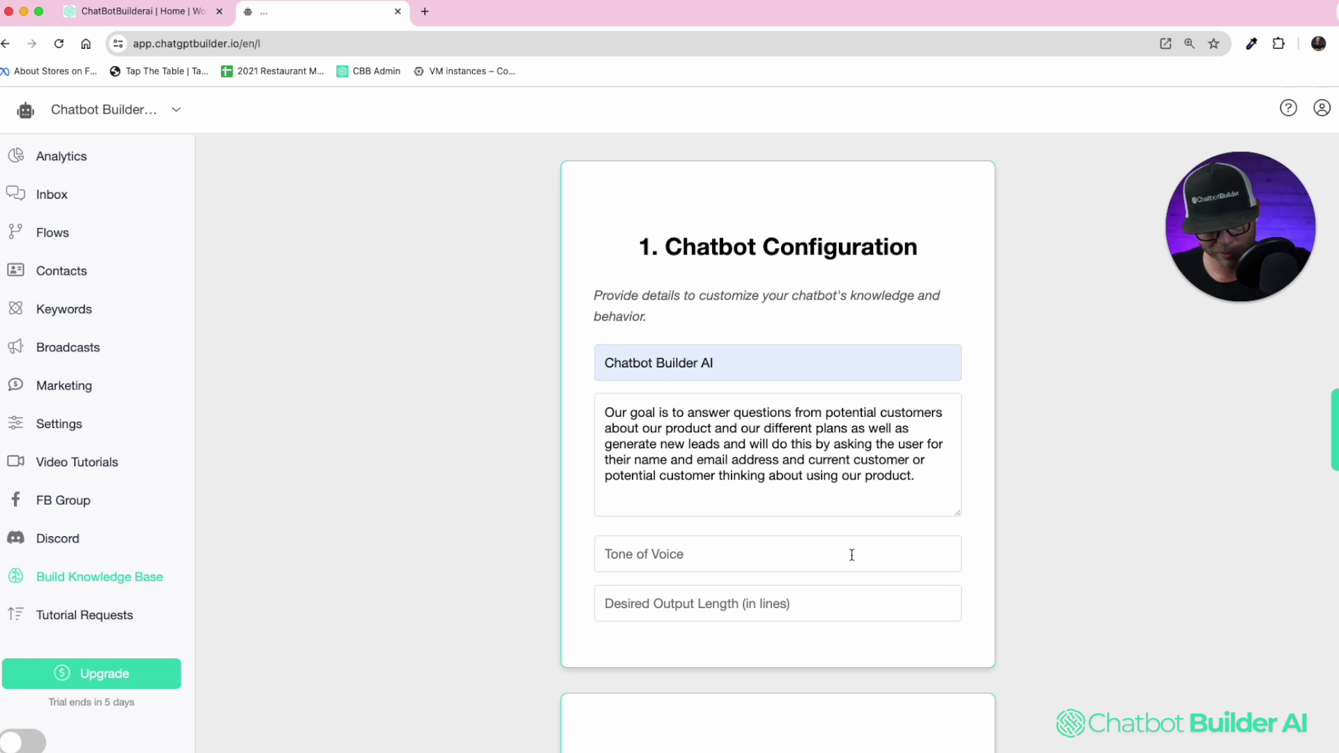
left_click(851, 554)
key("super+v")
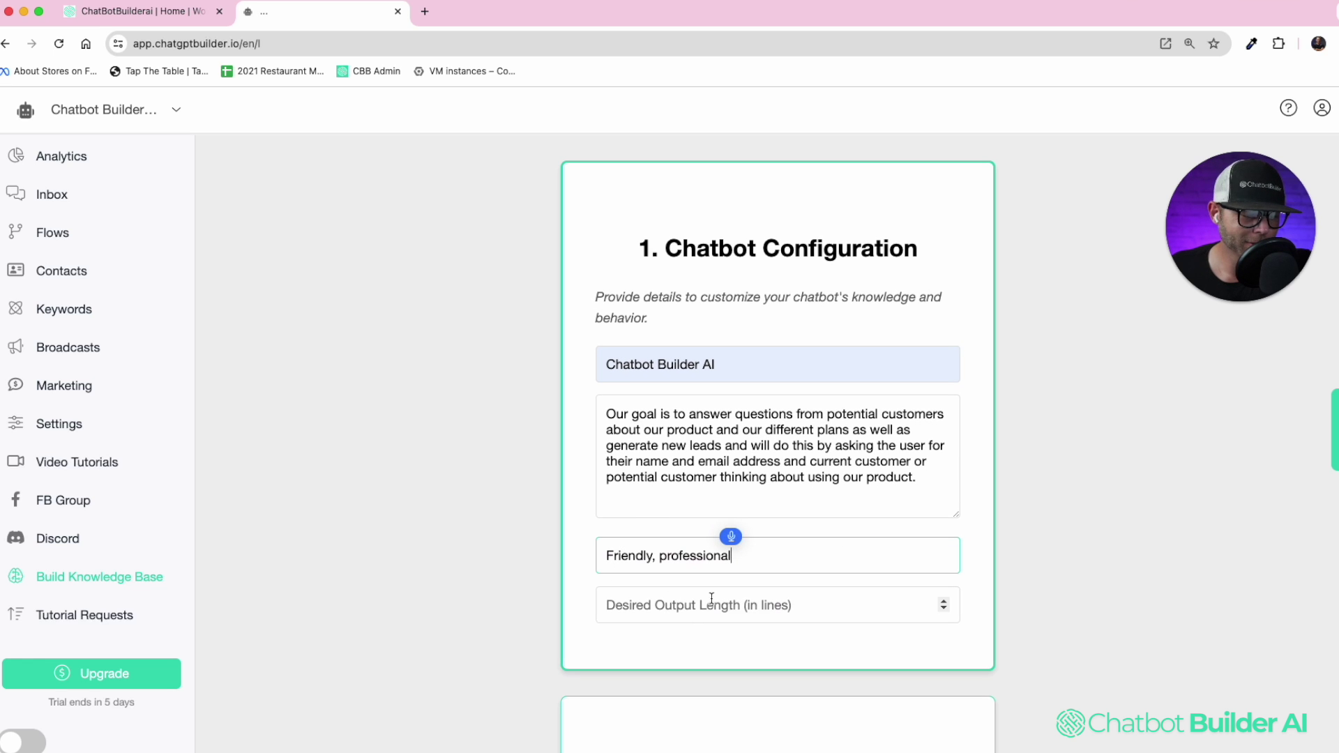
left_click(728, 604)
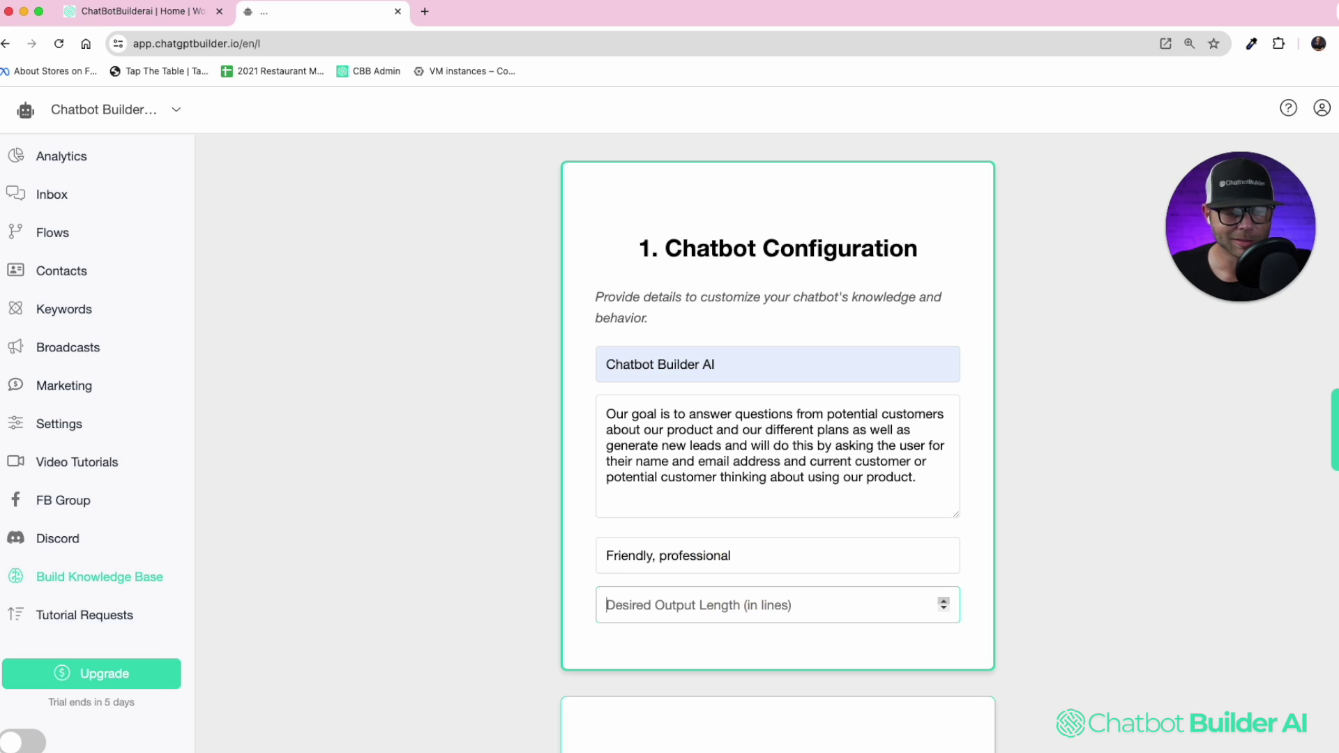
left_click(943, 600)
left_click(943, 600)
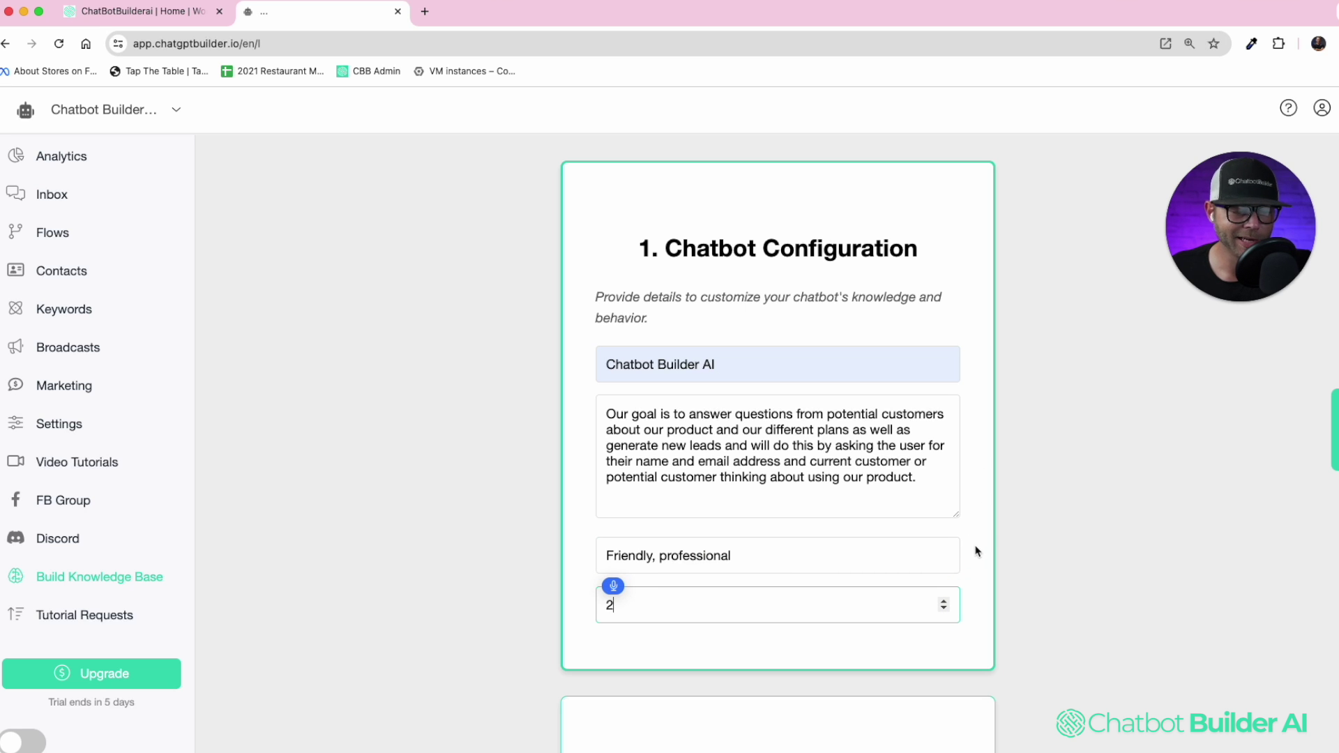
left_click(962, 586)
scroll(990, 579, "down", 10)
Enter chatbotbuilder.ai as the sitemap domain, fixing a mistyped entry, and extract the site content.
scroll(997, 594, "up", 9)
scroll(998, 593, "down", 5)
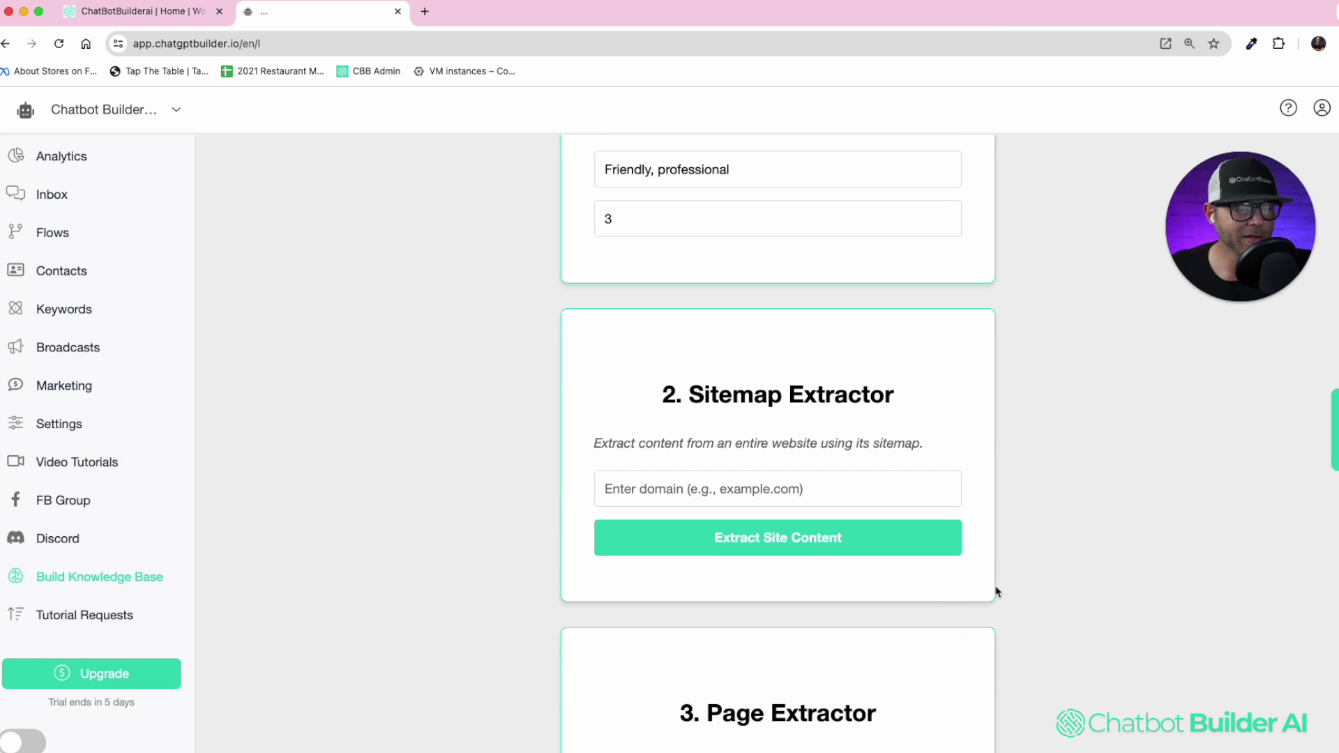
left_click(738, 488)
left_click(741, 530)
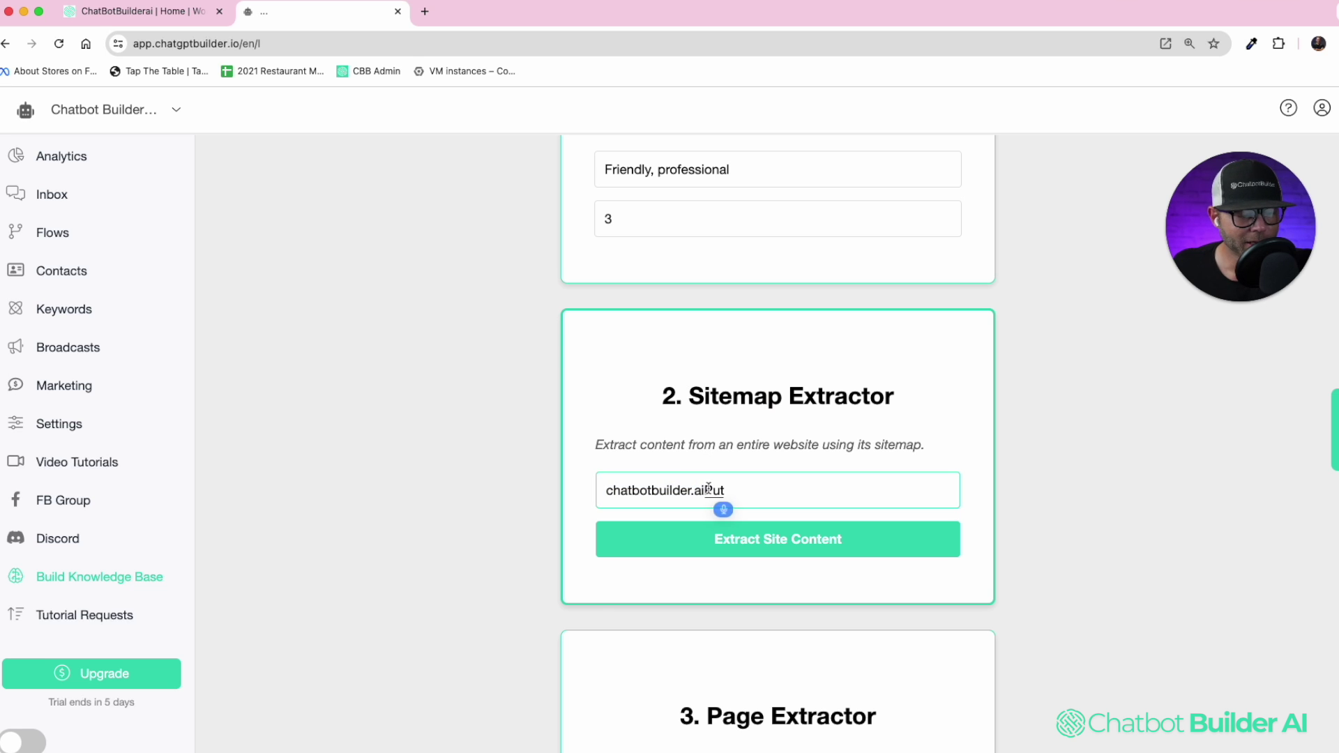
type("Just p")
triple_click(738, 490)
key("BackSpace")
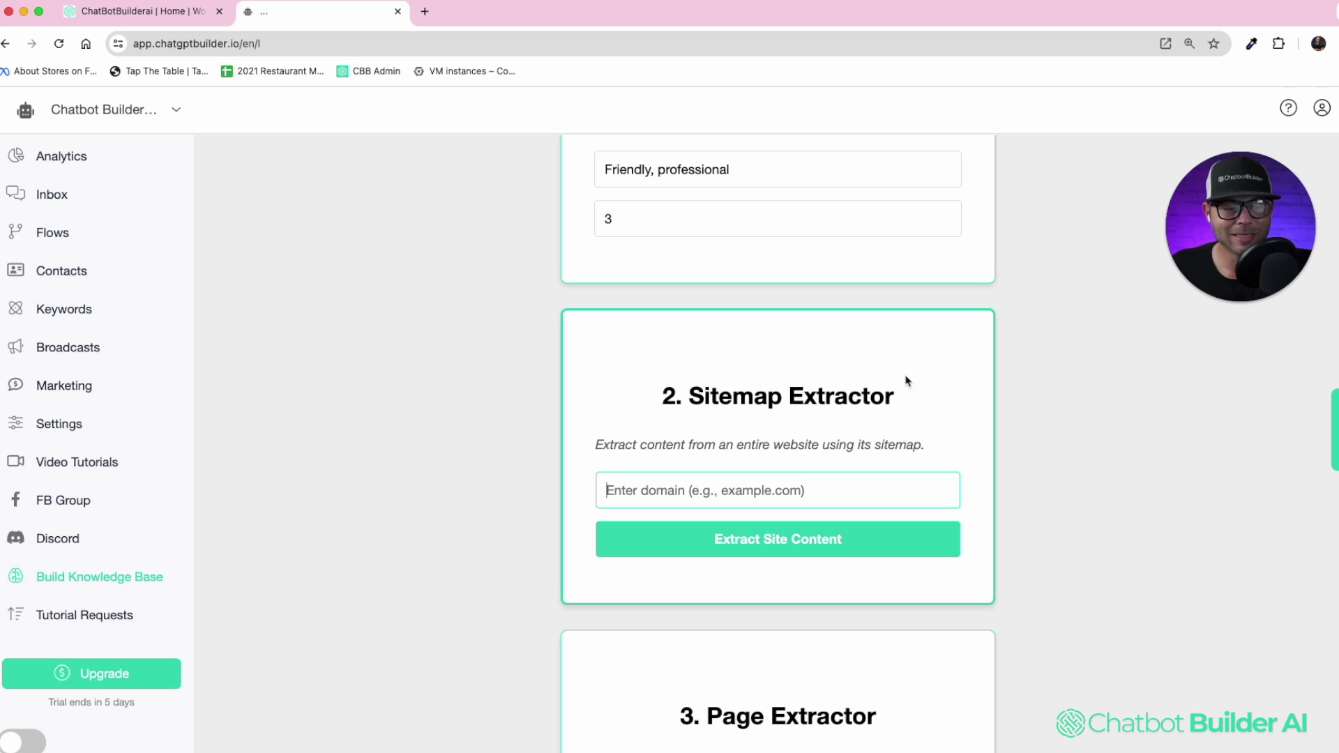
left_click(890, 498)
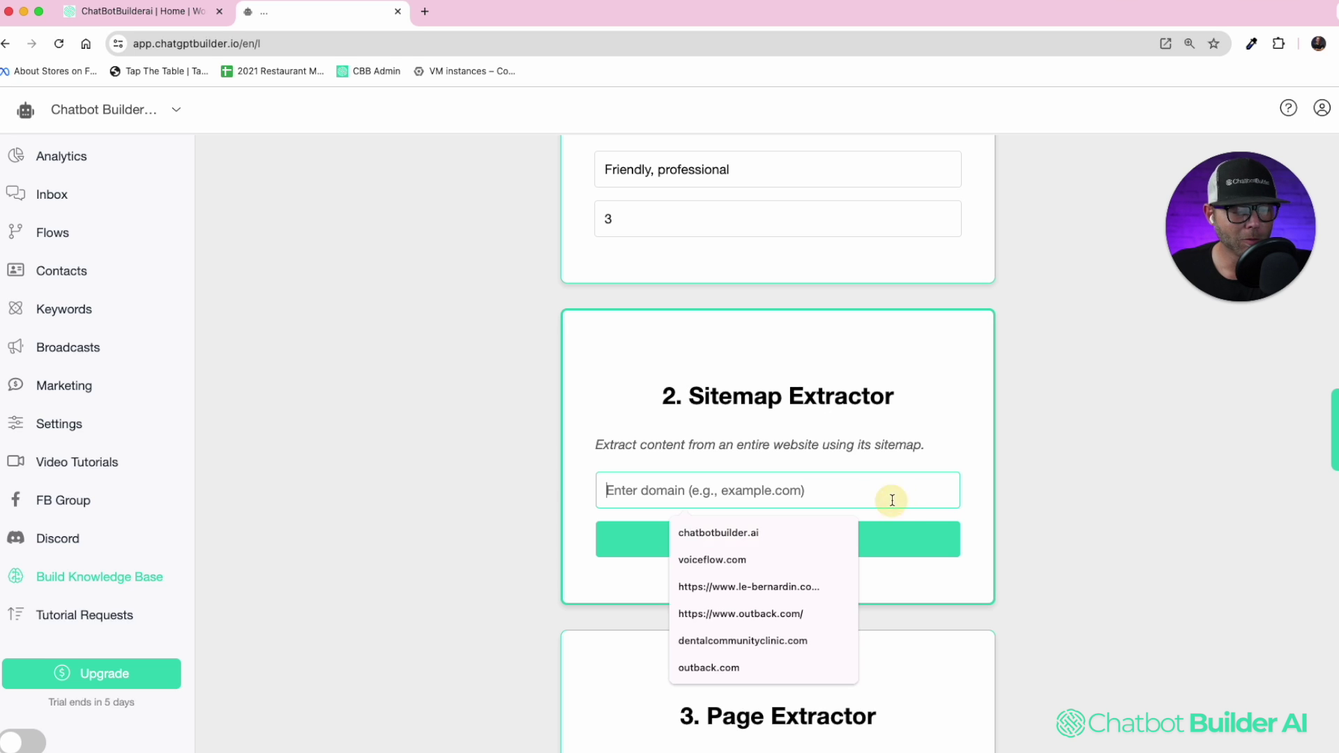
left_click(815, 532)
left_click(900, 531)
scroll(1039, 466, "down", 2)
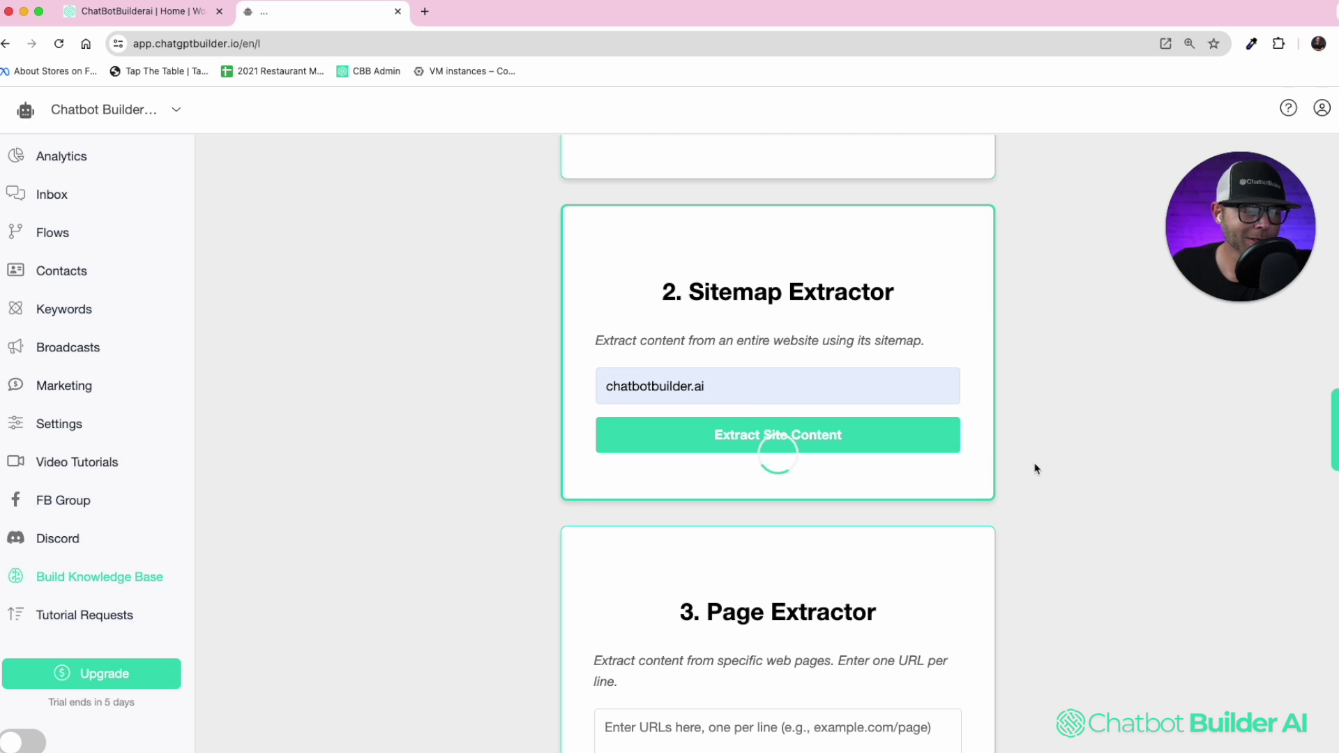
Select only the home, /about, /integrations, /pricing and /reviews links and extract their content.
scroll(865, 353, "down", 5)
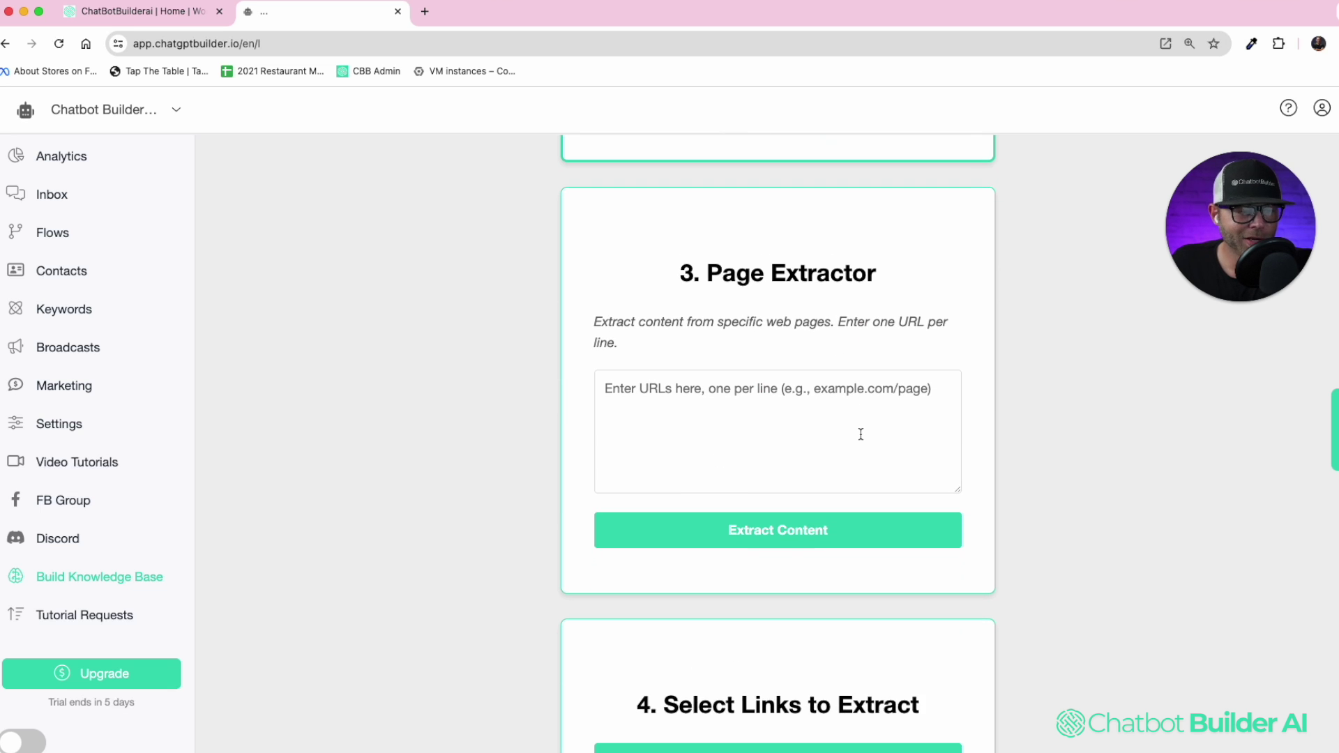
scroll(865, 434, "down", 7)
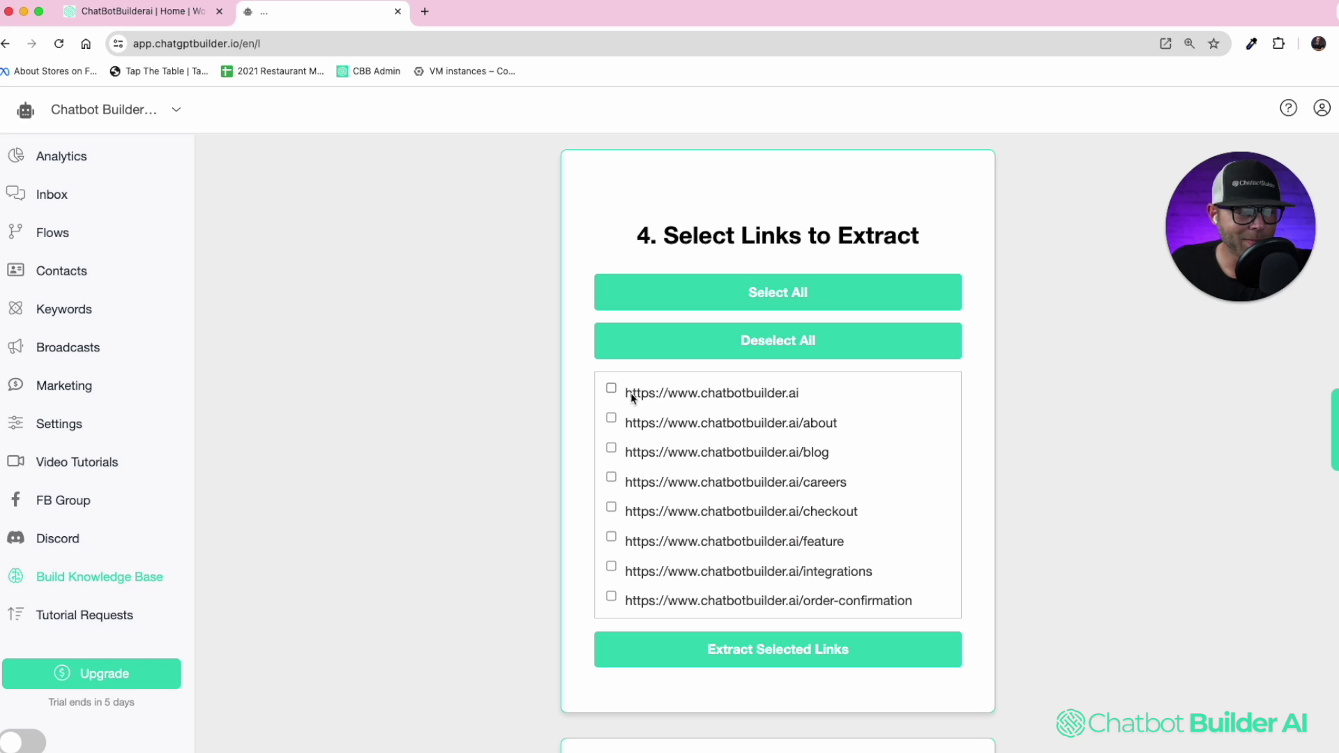
left_click(642, 305)
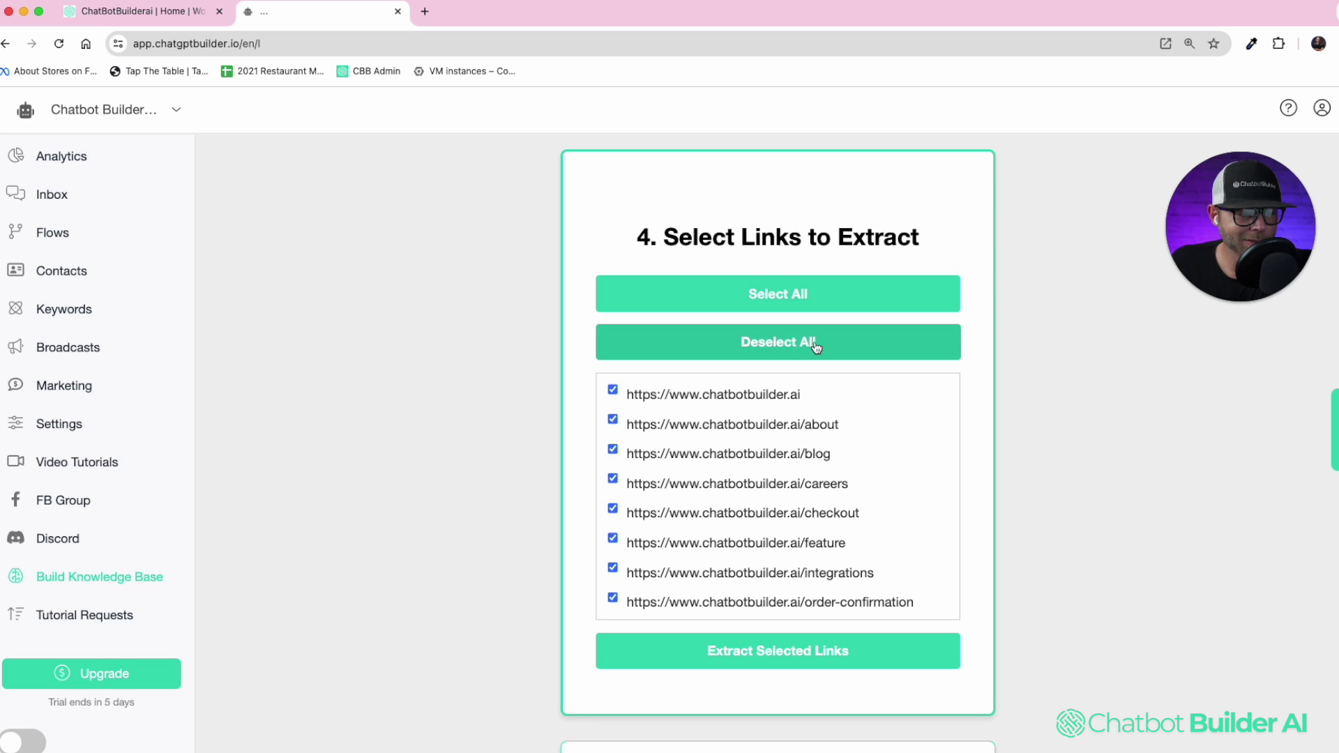
left_click(810, 347)
left_click(613, 389)
left_click(613, 420)
left_click(612, 570)
scroll(612, 558, "down", 3)
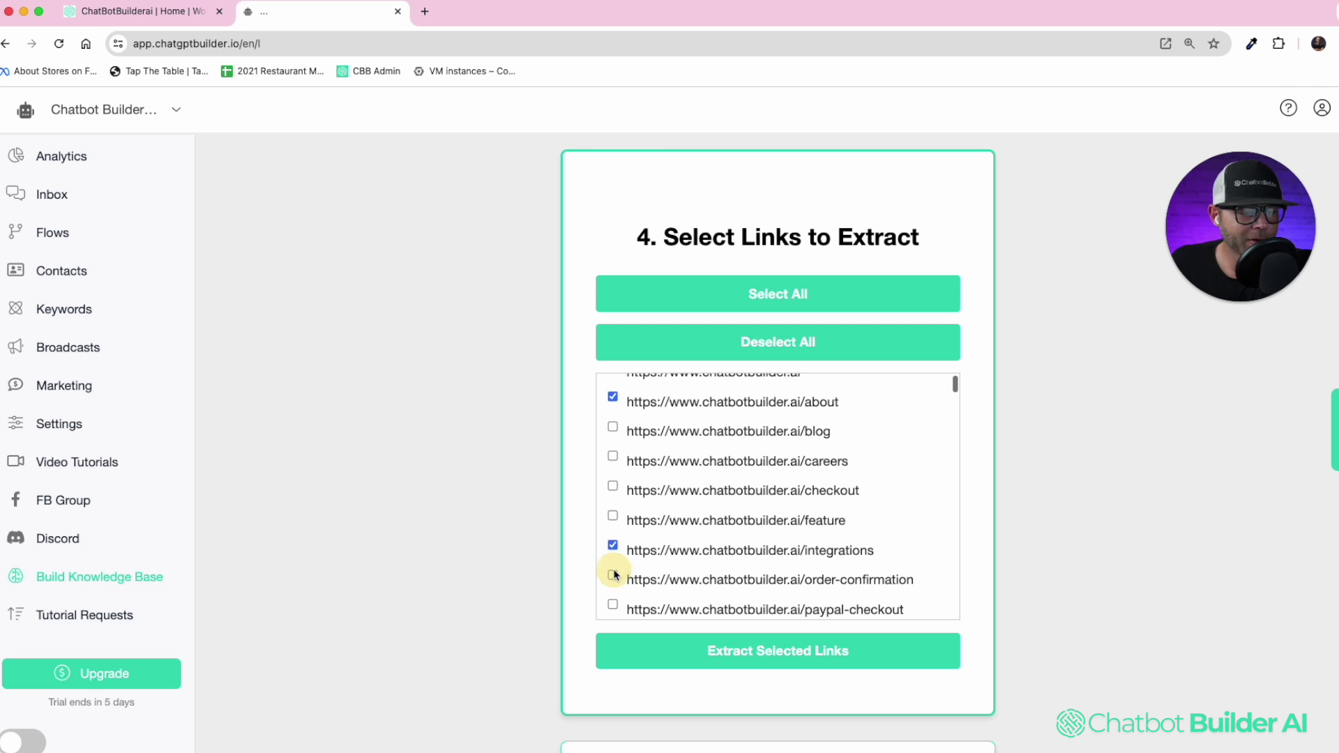
left_click(613, 550)
left_click(612, 570)
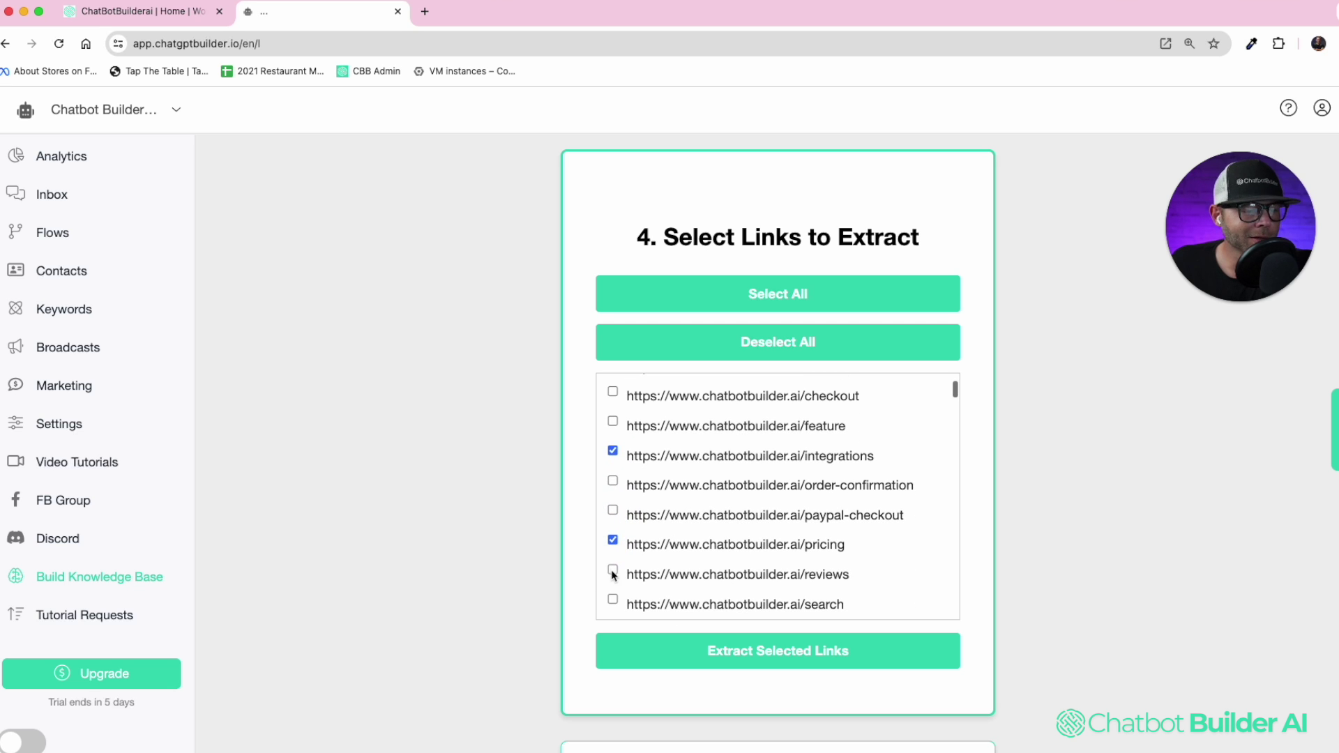
left_click(839, 652)
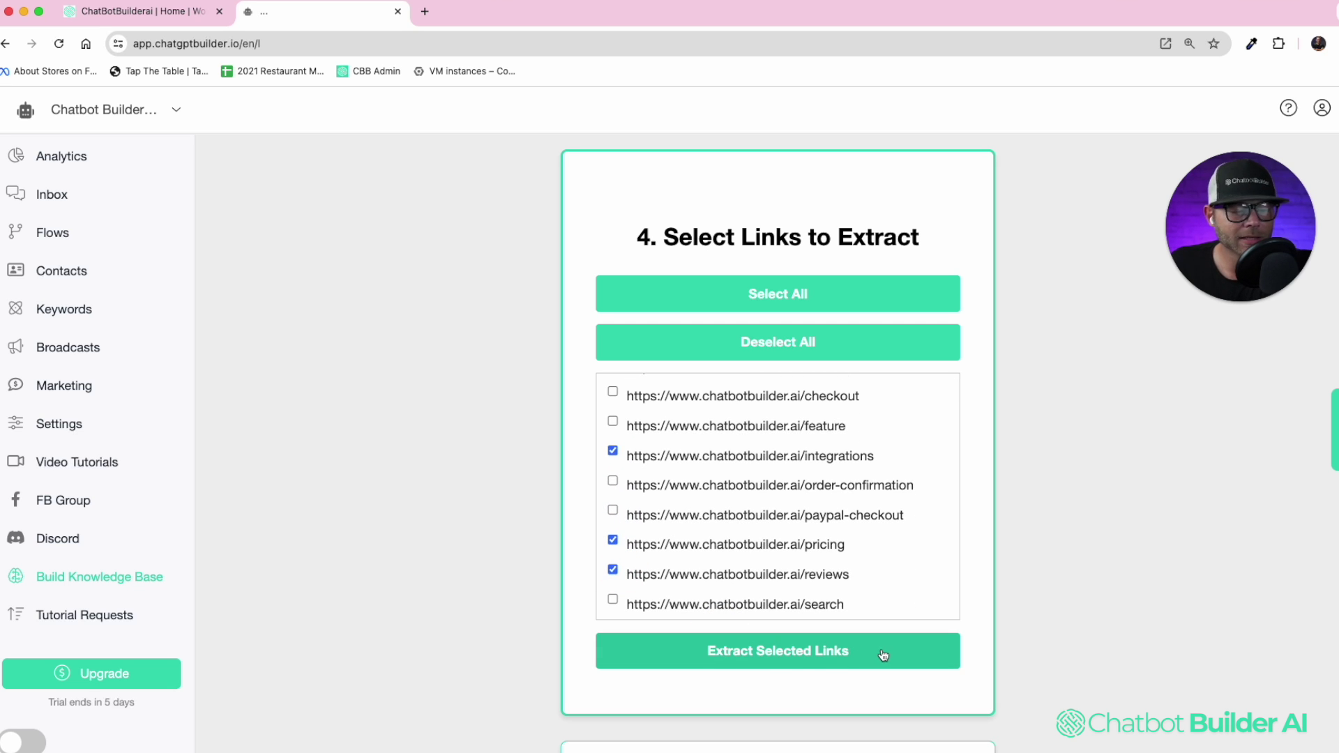
scroll(1084, 529, "down", 3)
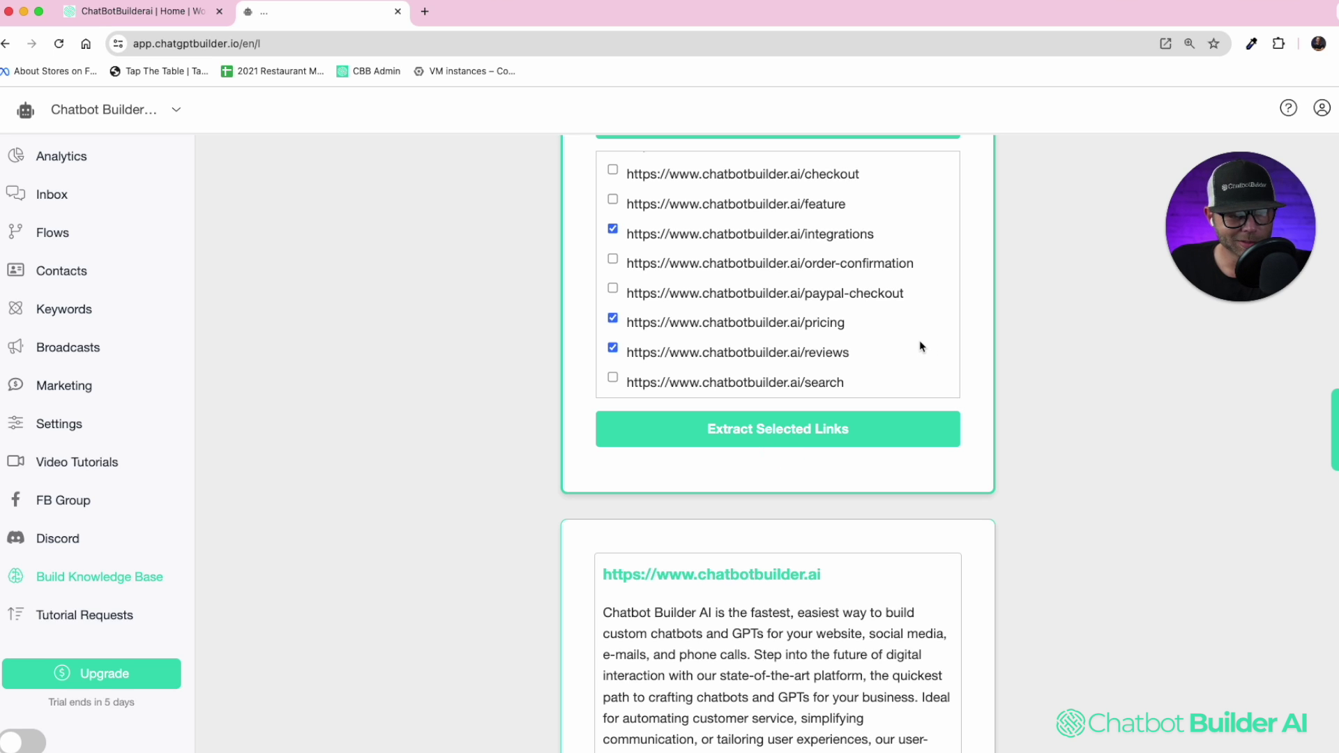
scroll(1053, 500, "down", 5)
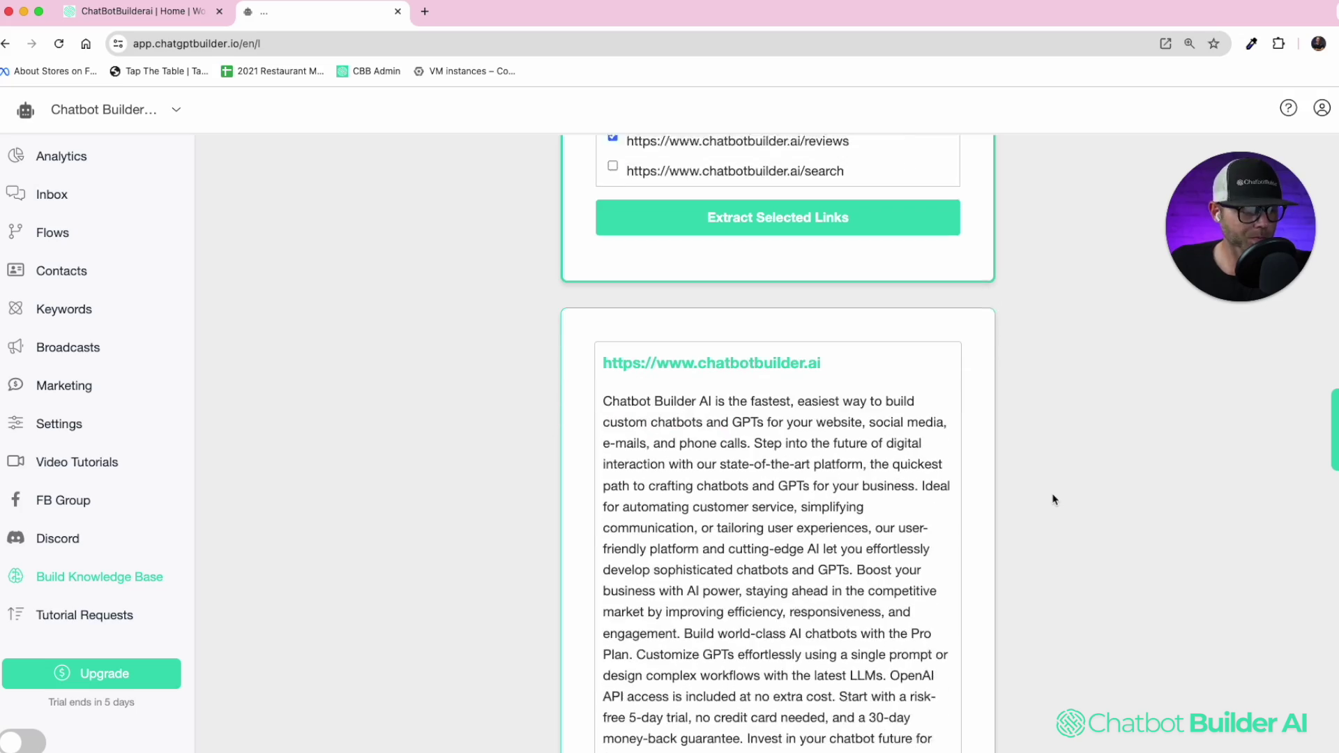
scroll(725, 354, "down", 15)
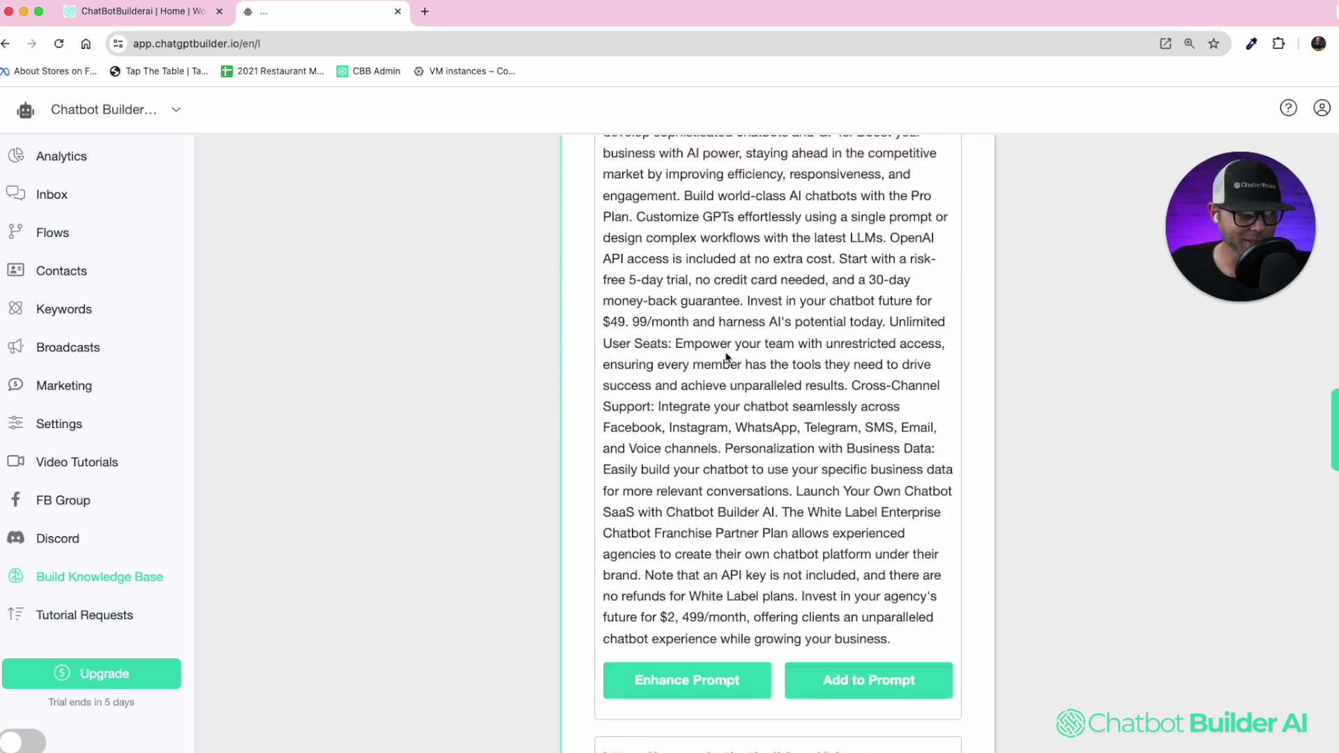
scroll(809, 314, "down", 15)
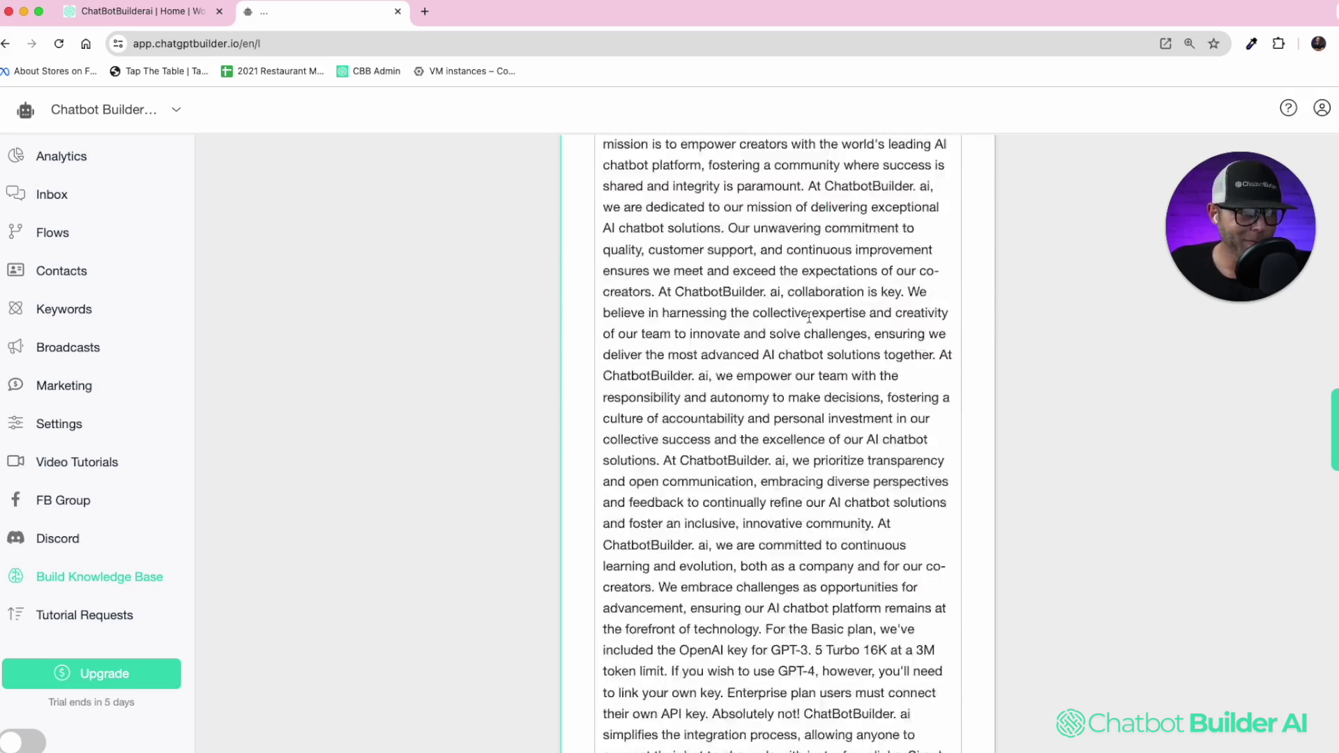
scroll(802, 377, "down", 15)
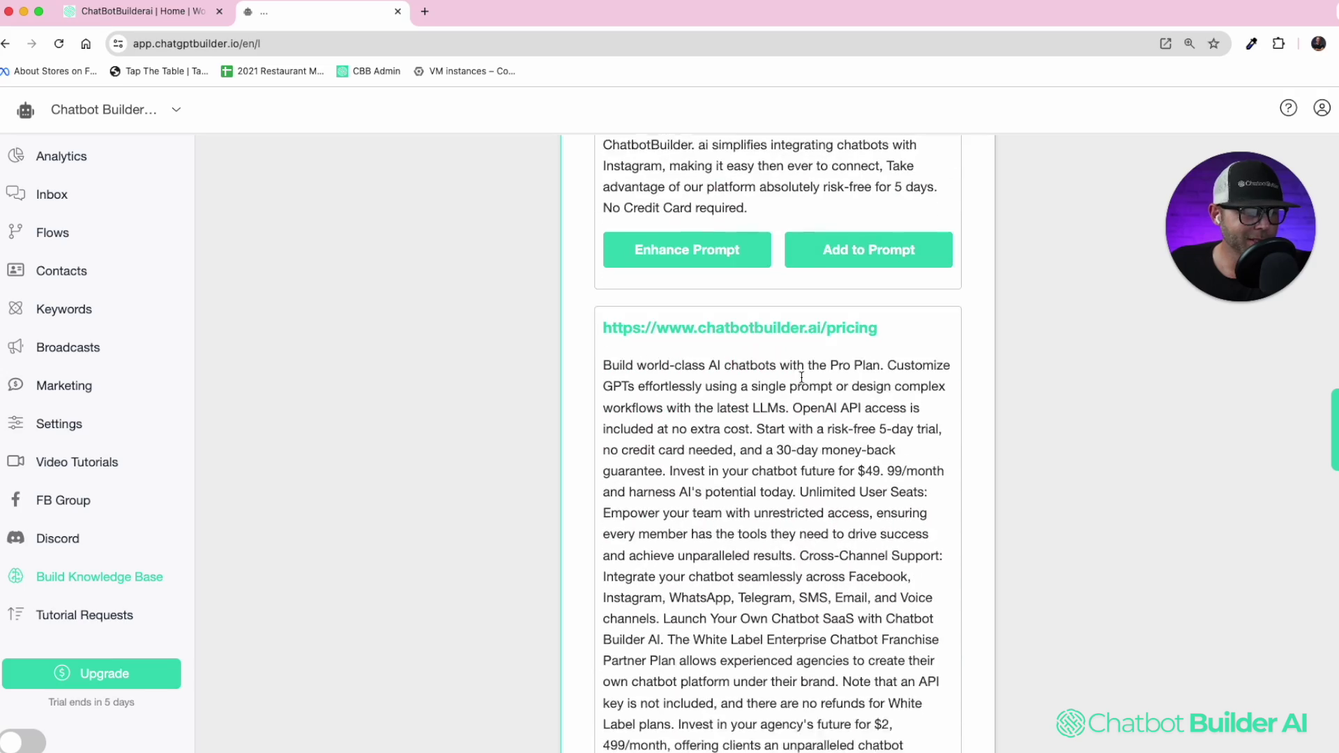
scroll(802, 377, "up", 3)
scroll(823, 356, "down", 12)
scroll(842, 342, "up", 20)
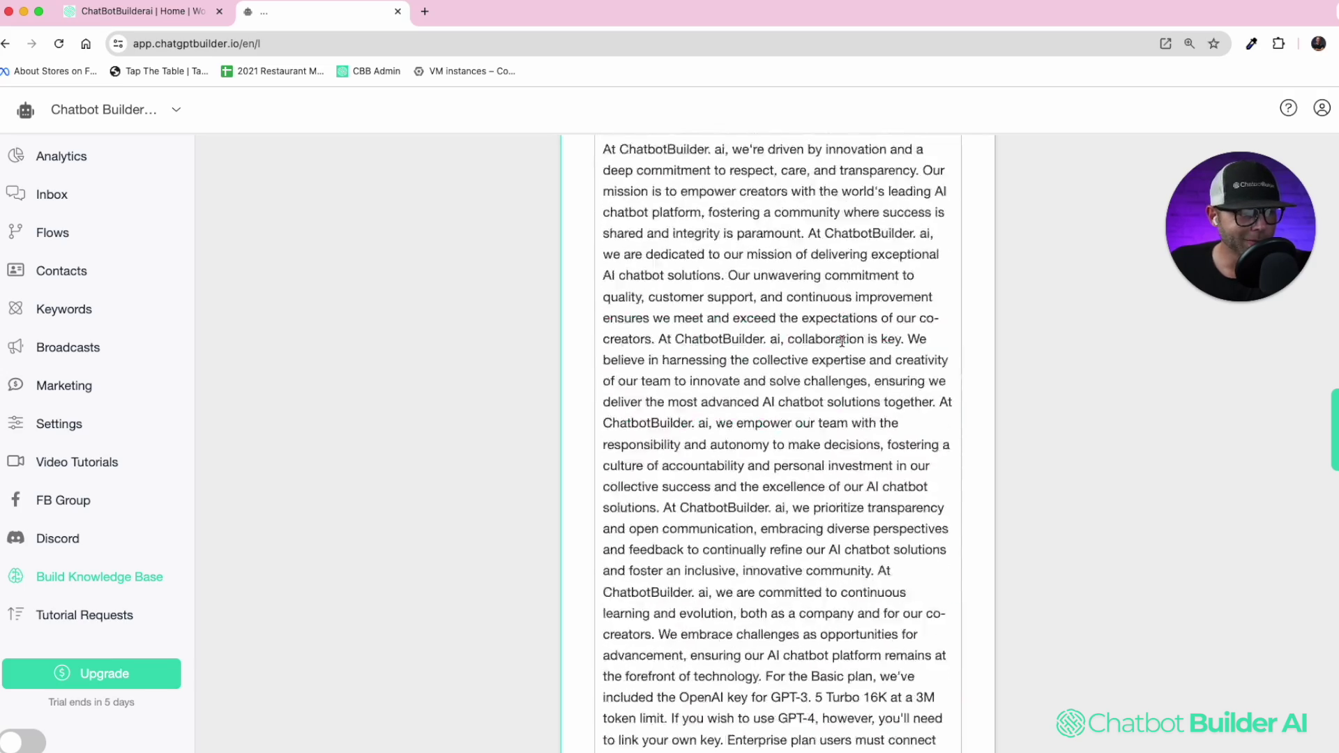
scroll(843, 345, "down", 5)
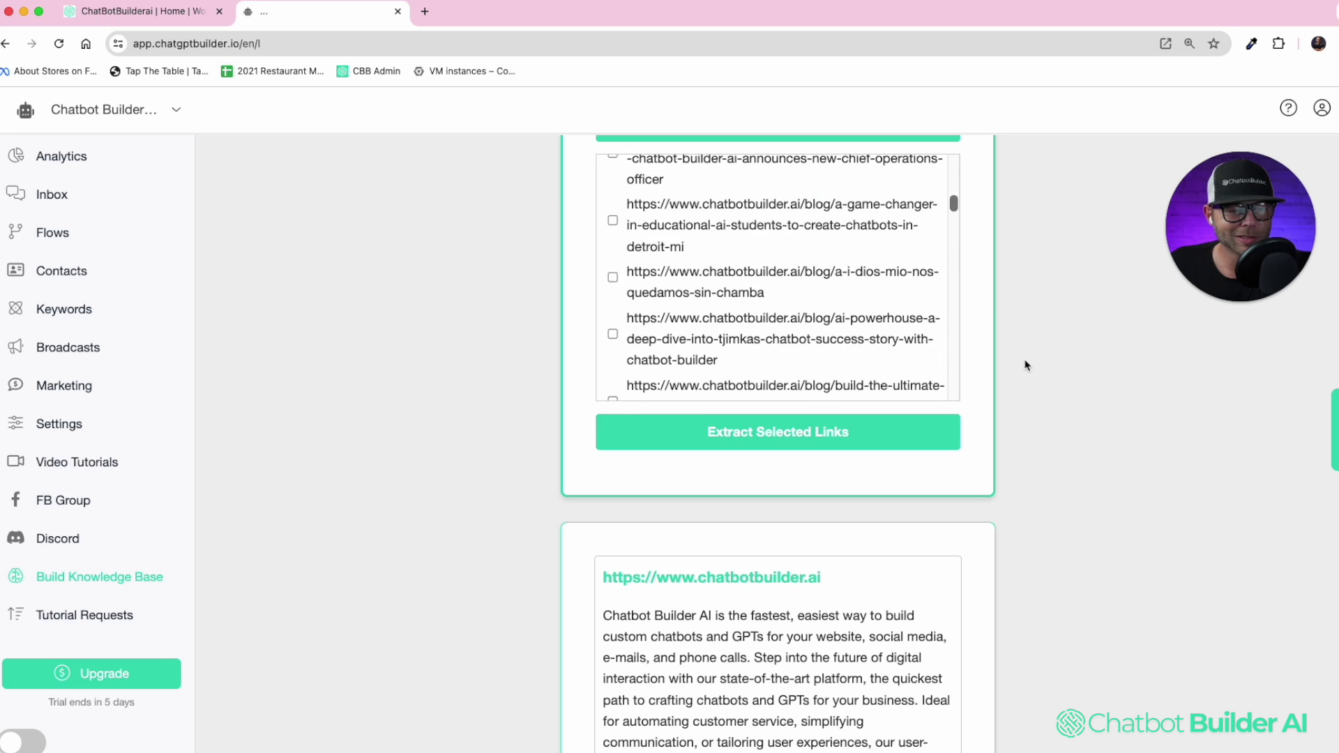
scroll(1024, 364, "down", 6)
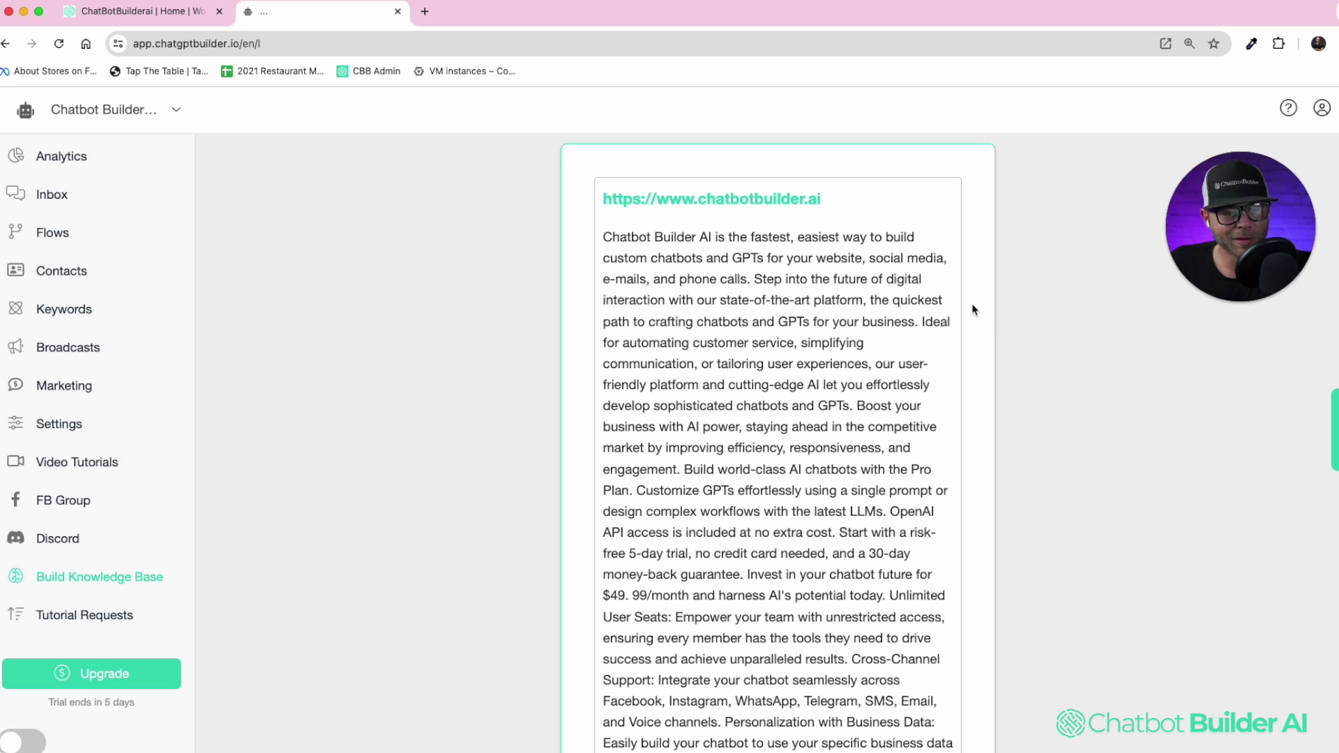
scroll(978, 308, "down", 8)
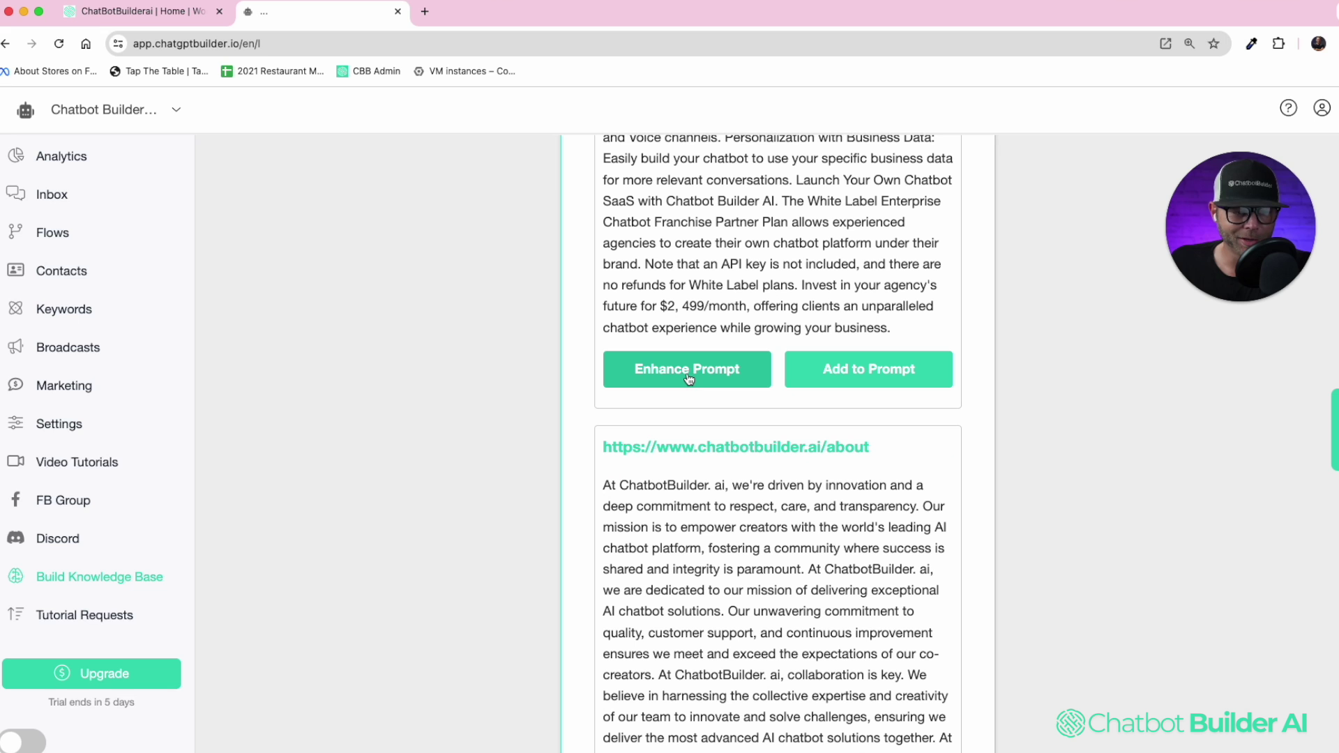
Run Enhance Prompt on the extracted chatbotbuilder.ai home page text.
left_click(695, 368)
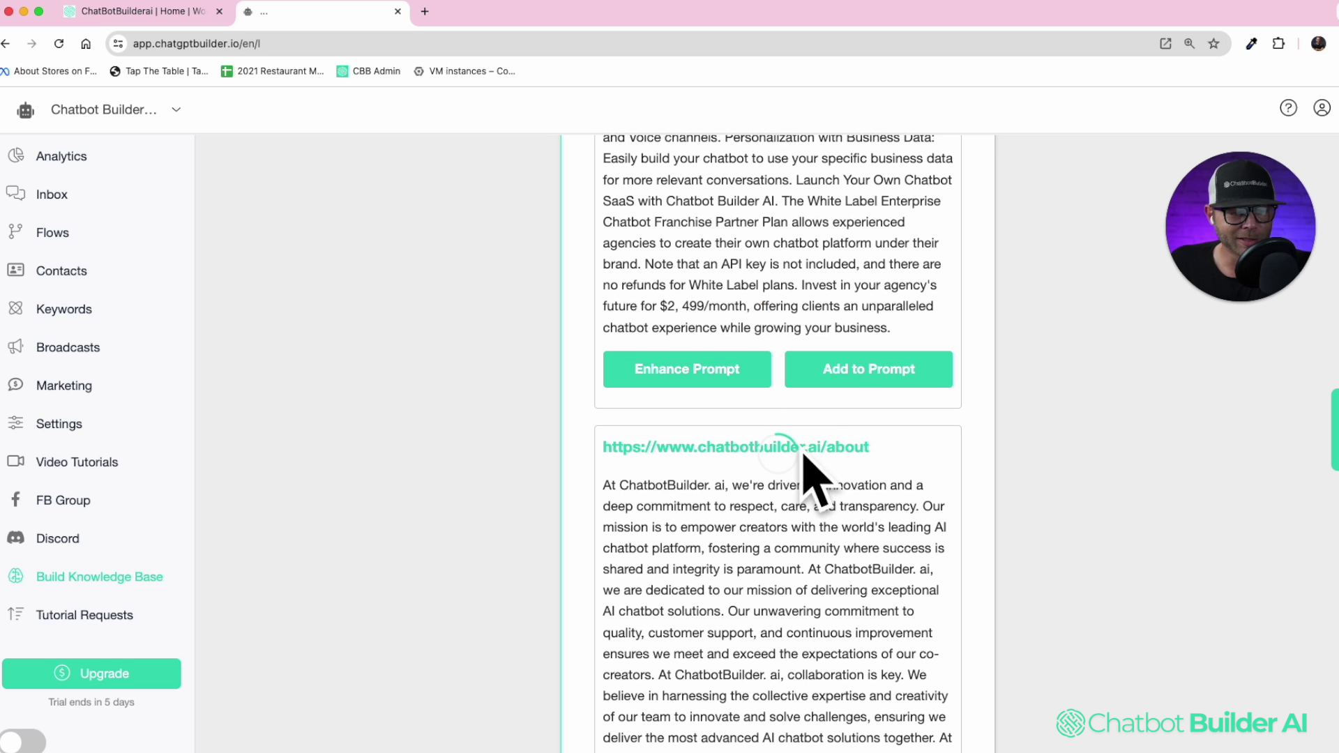
scroll(822, 376, "up", 10)
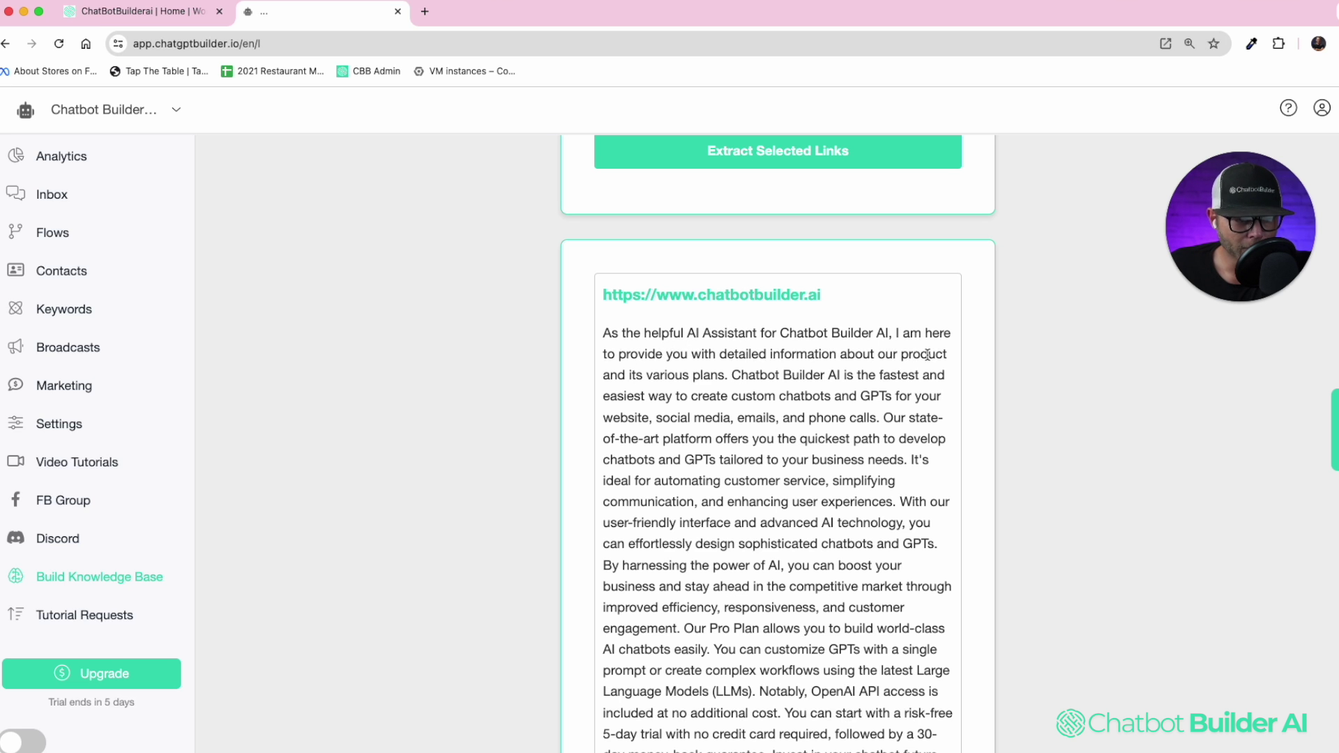
Scroll through the enhanced home-page text and the about, integrations and pricing cards.
scroll(746, 514, "down", 5)
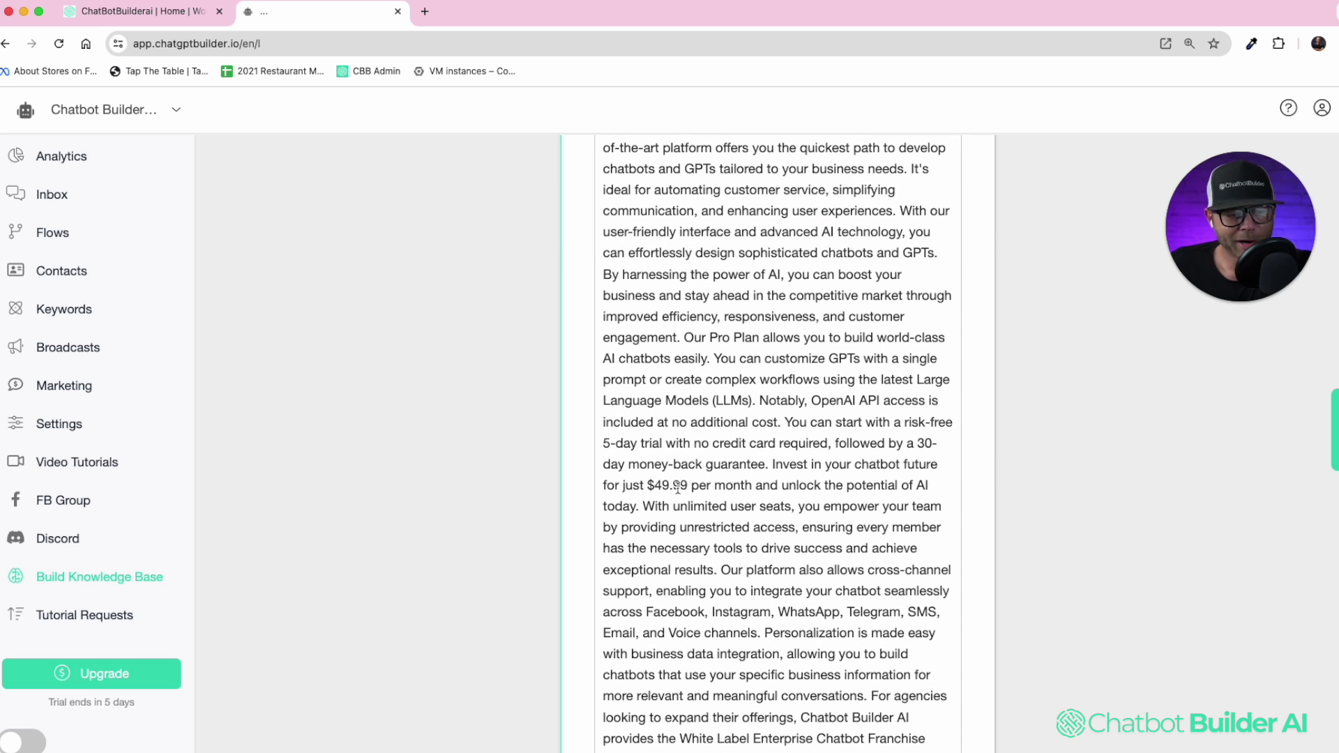
scroll(677, 486, "down", 5)
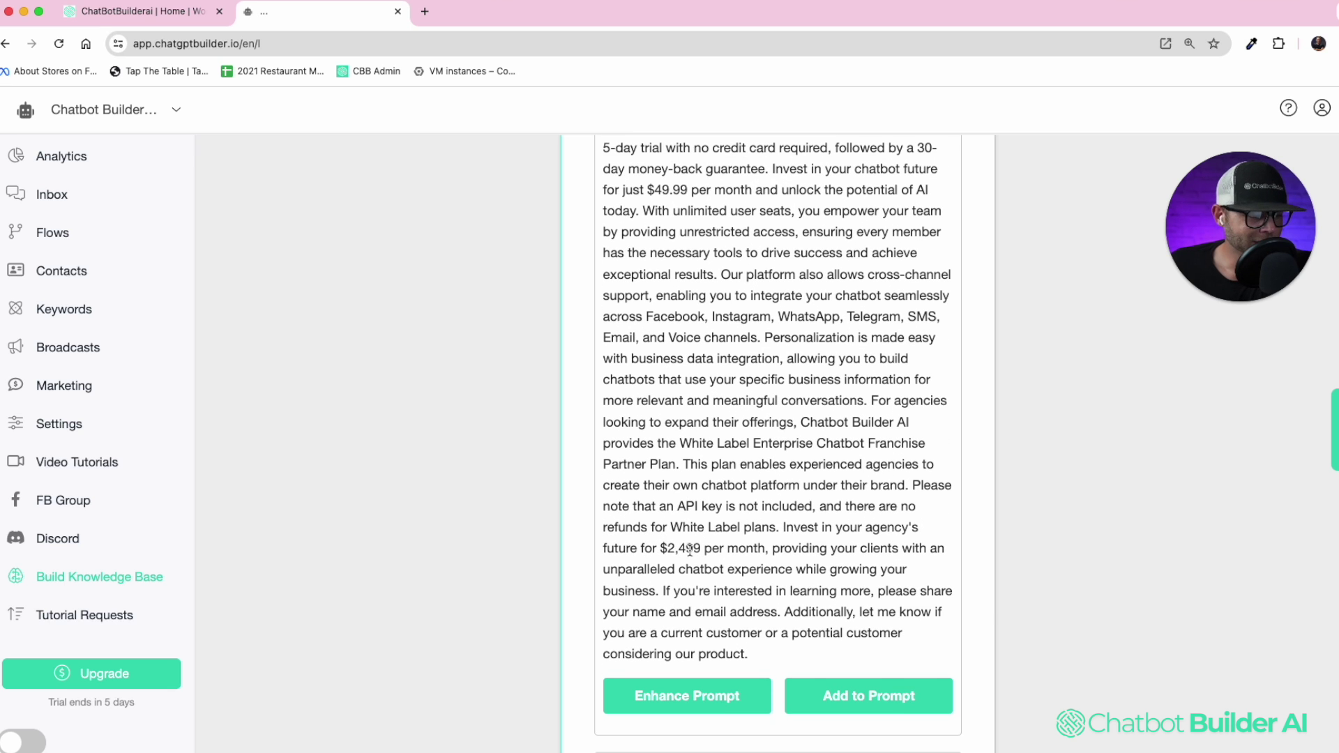
scroll(810, 484, "down", 3)
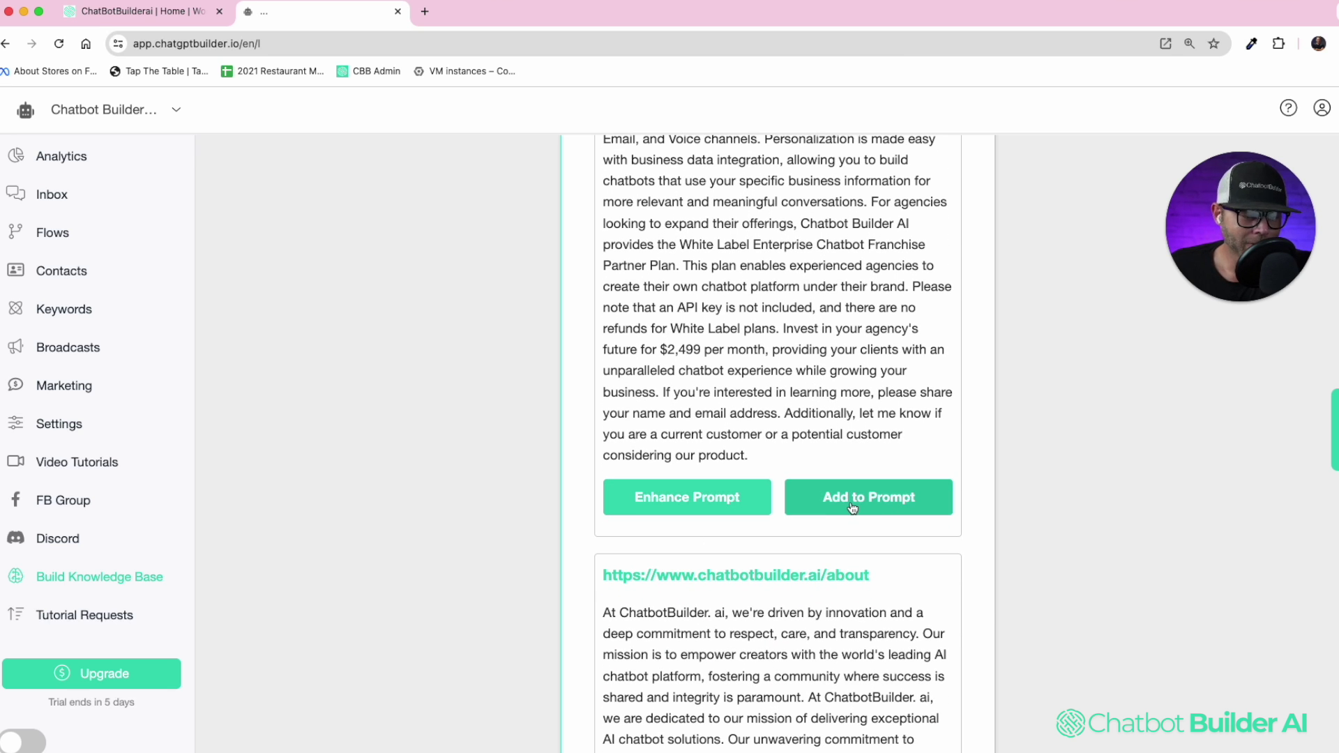
scroll(988, 479, "down", 2)
scroll(988, 479, "down", 3)
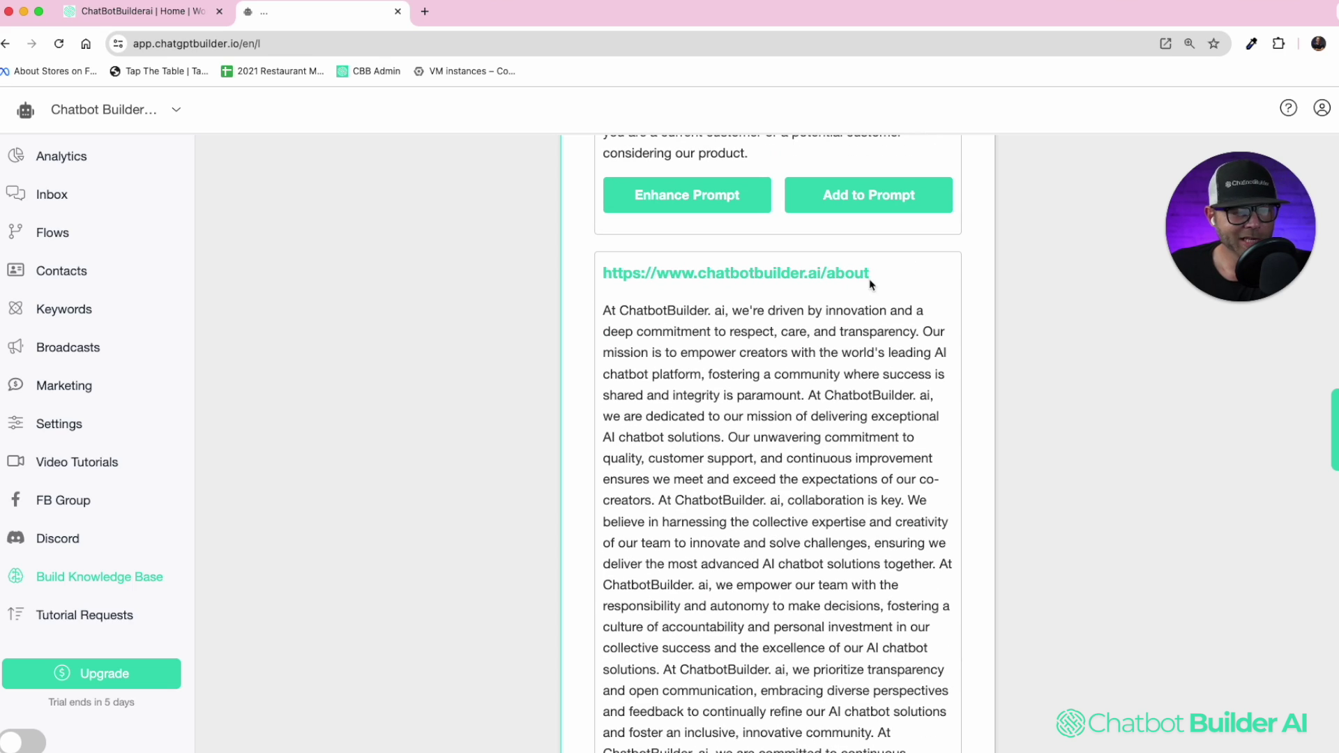
scroll(928, 315, "down", 9)
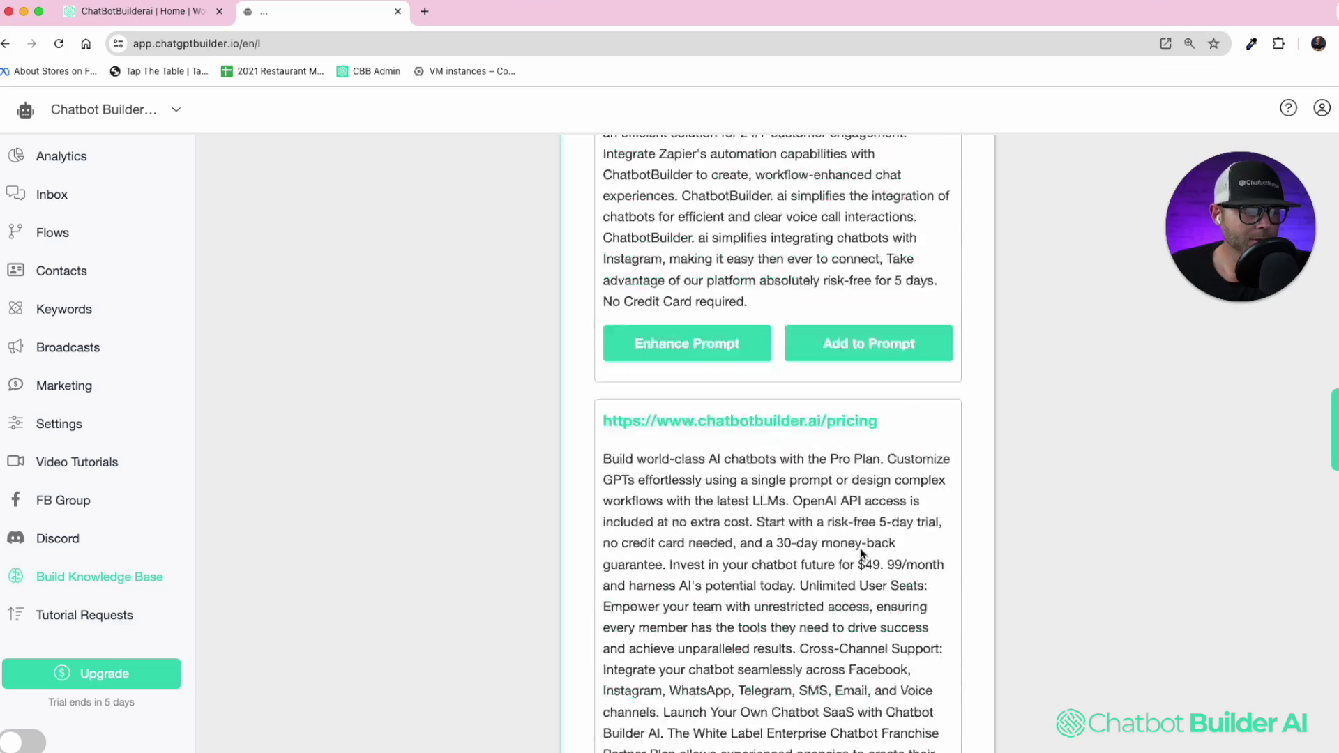
scroll(862, 553, "up", 6)
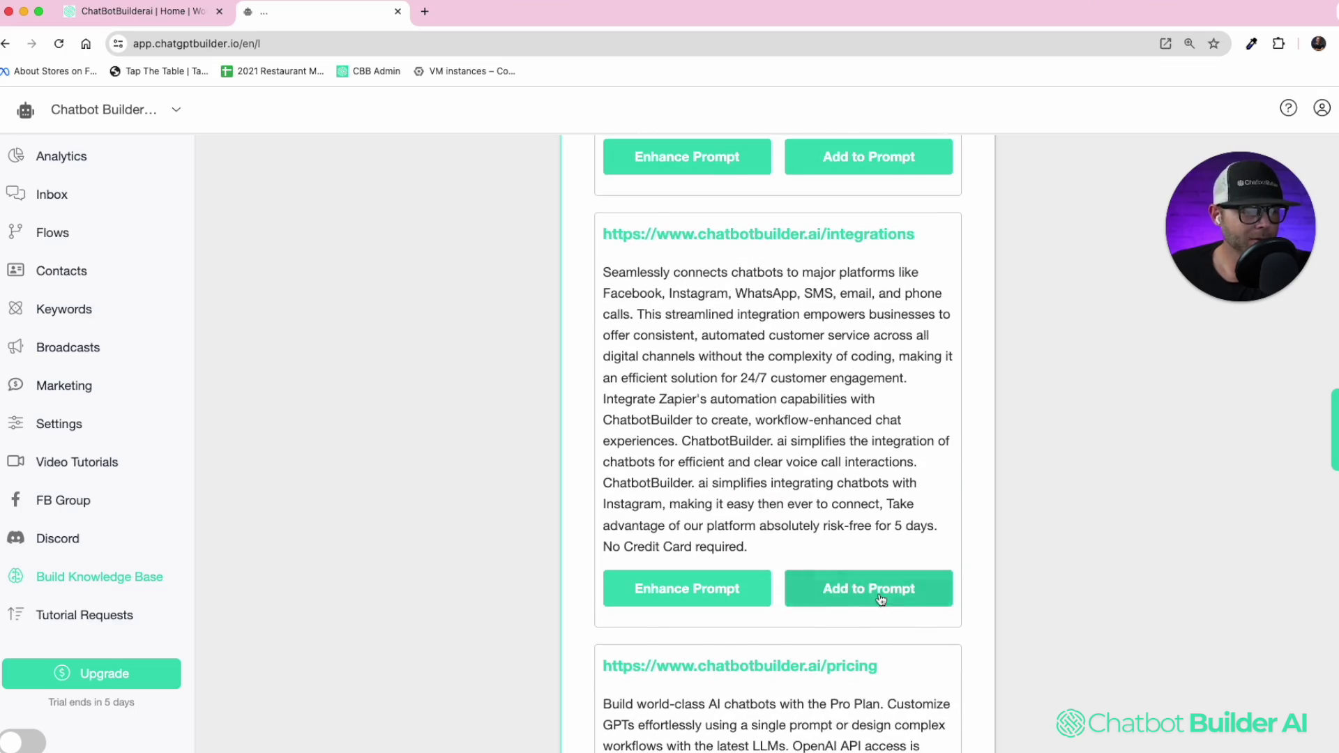
scroll(880, 600, "down", 10)
scroll(924, 511, "down", 18)
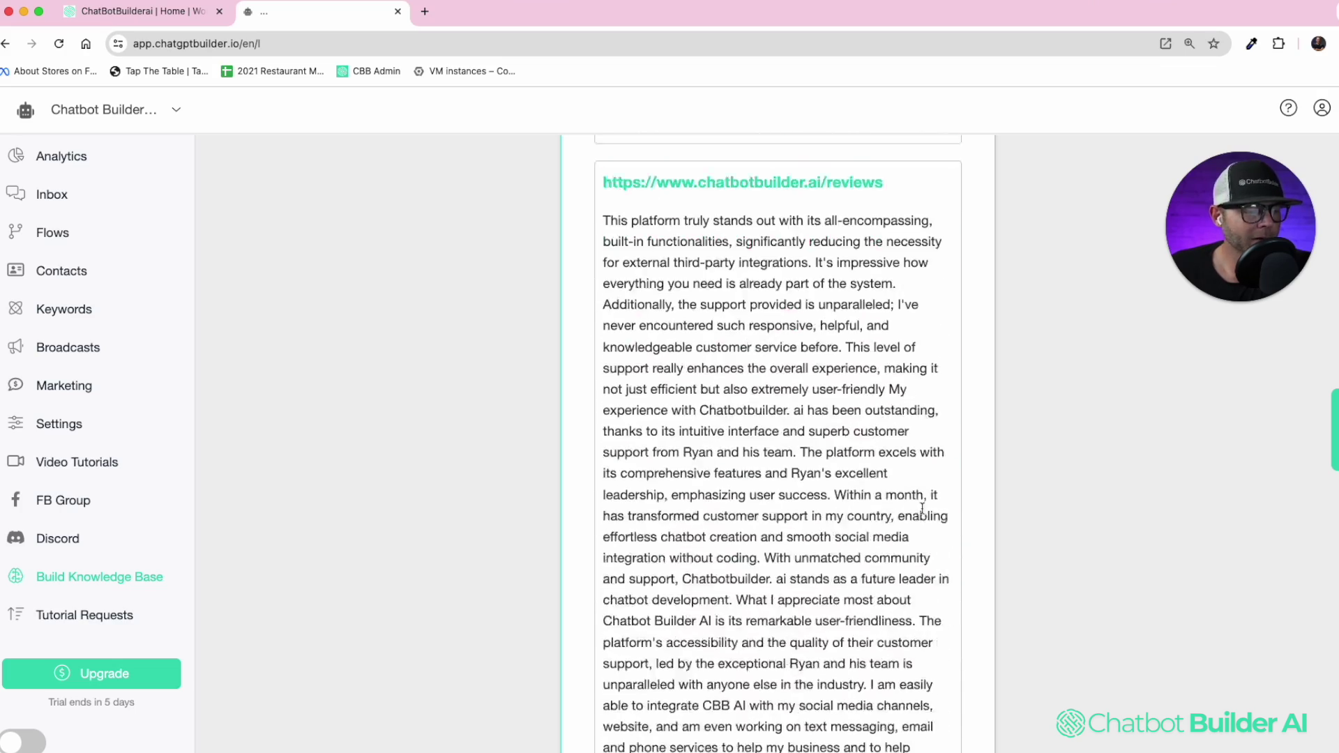
scroll(921, 510, "down", 20)
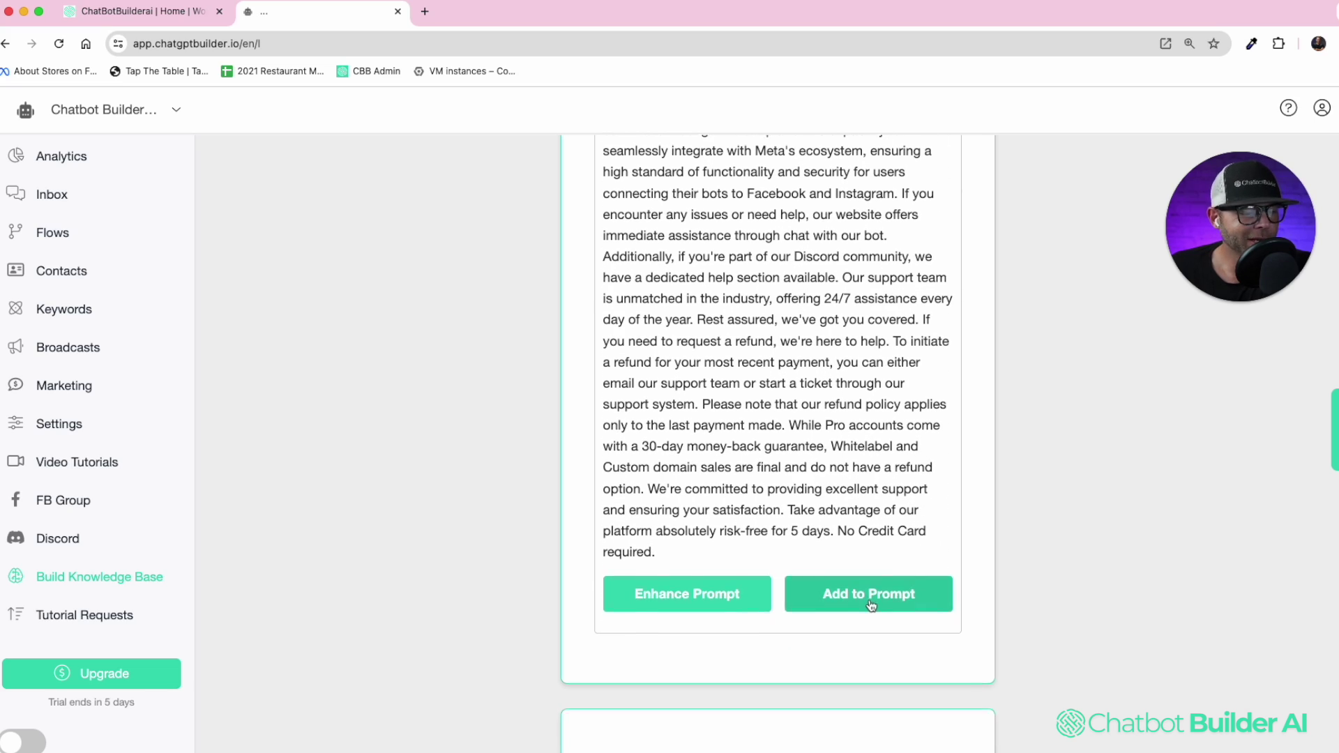
Review the Final Prompt's configuration, enhanced description and page texts through the refund policy.
scroll(962, 530, "down", 5)
scroll(930, 474, "down", 2)
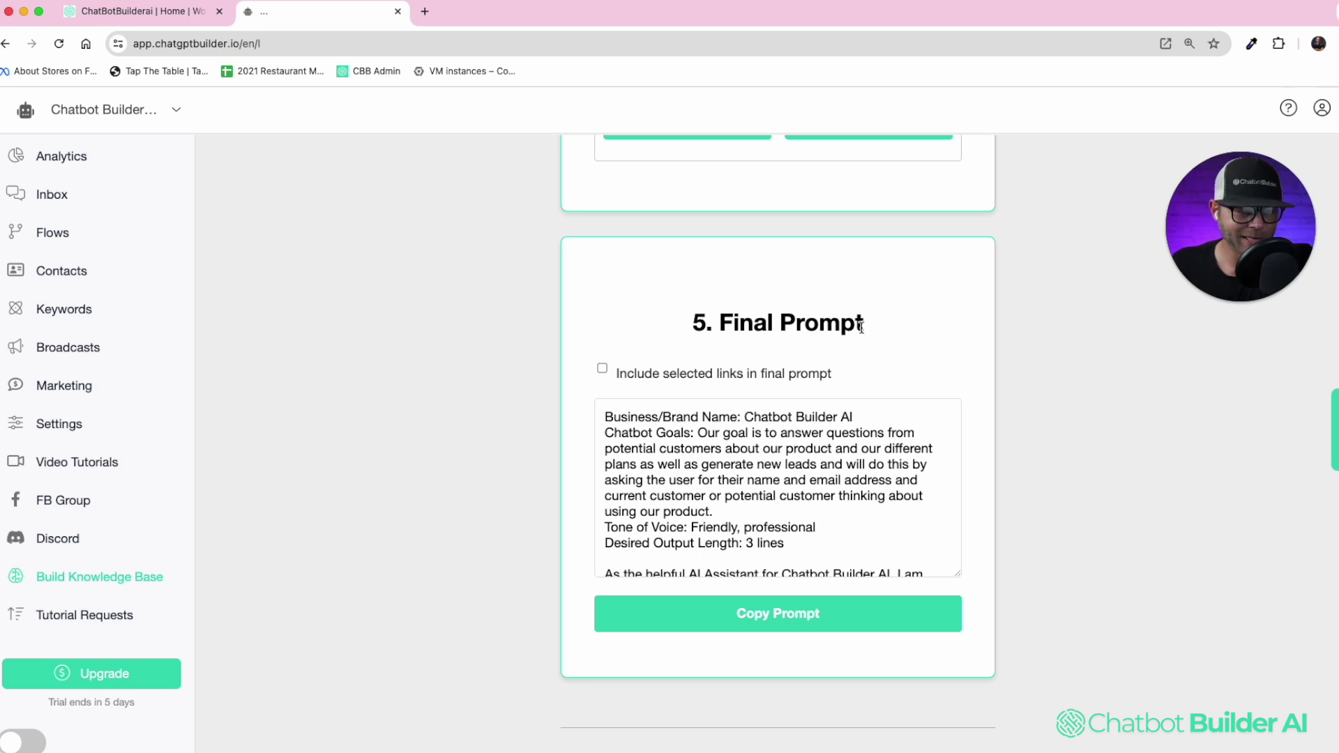
scroll(863, 328, "up", 1)
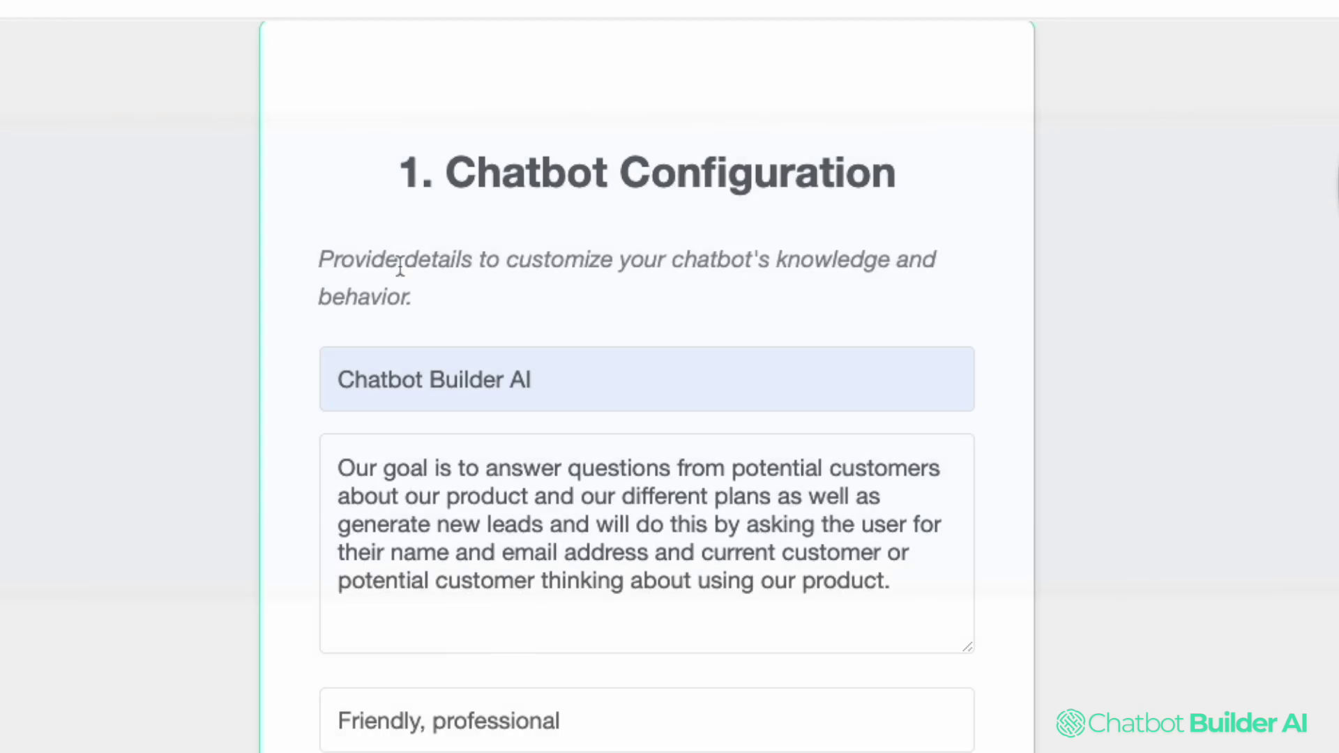
scroll(398, 268, "up", 1)
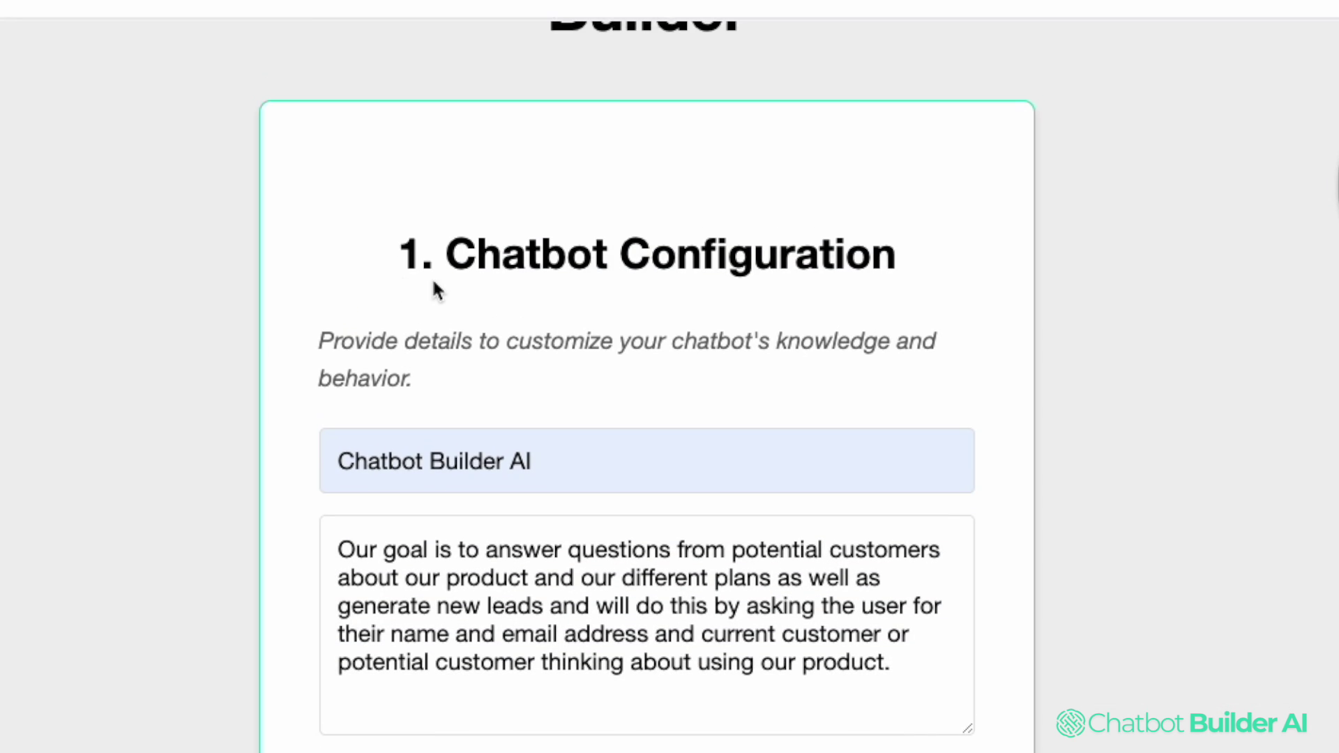
scroll(433, 283, "down", 1)
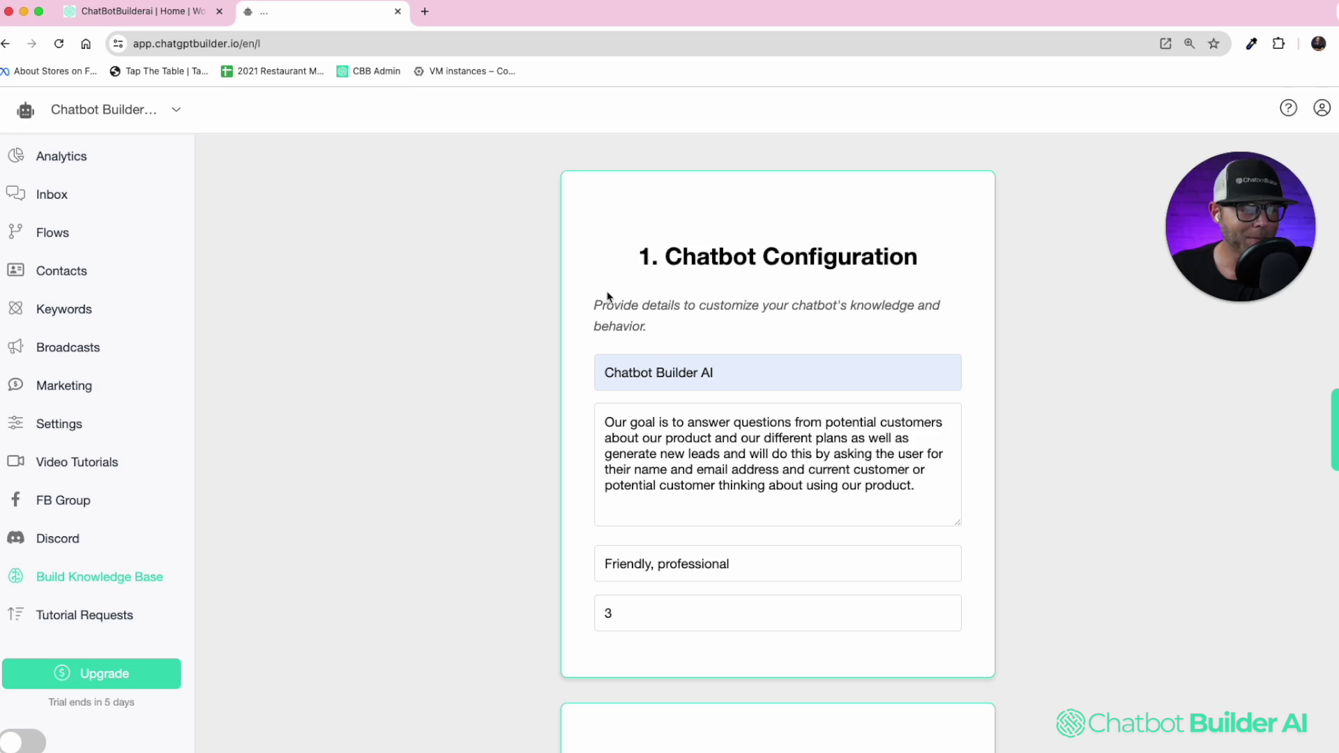
scroll(559, 318, "down", 10)
scroll(559, 318, "down", 20)
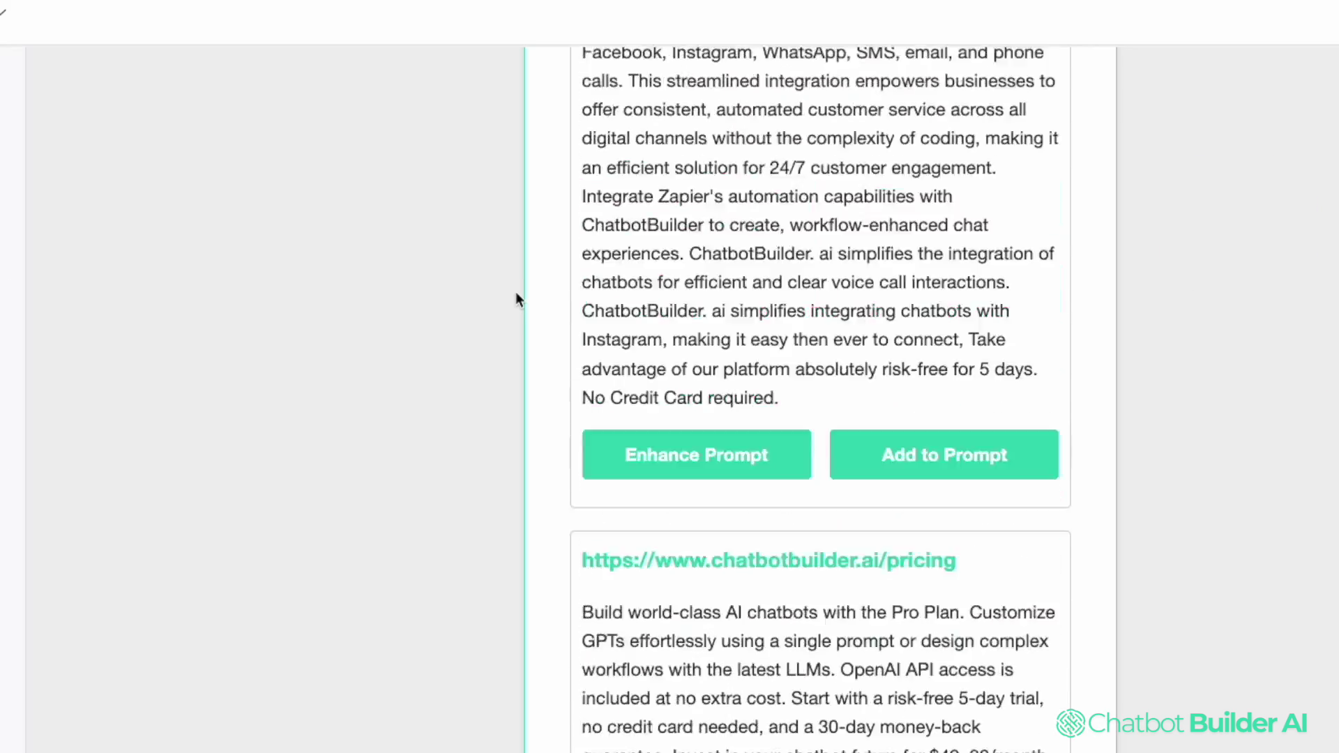
scroll(559, 319, "up", 10)
scroll(516, 296, "down", 15)
scroll(595, 415, "down", 3)
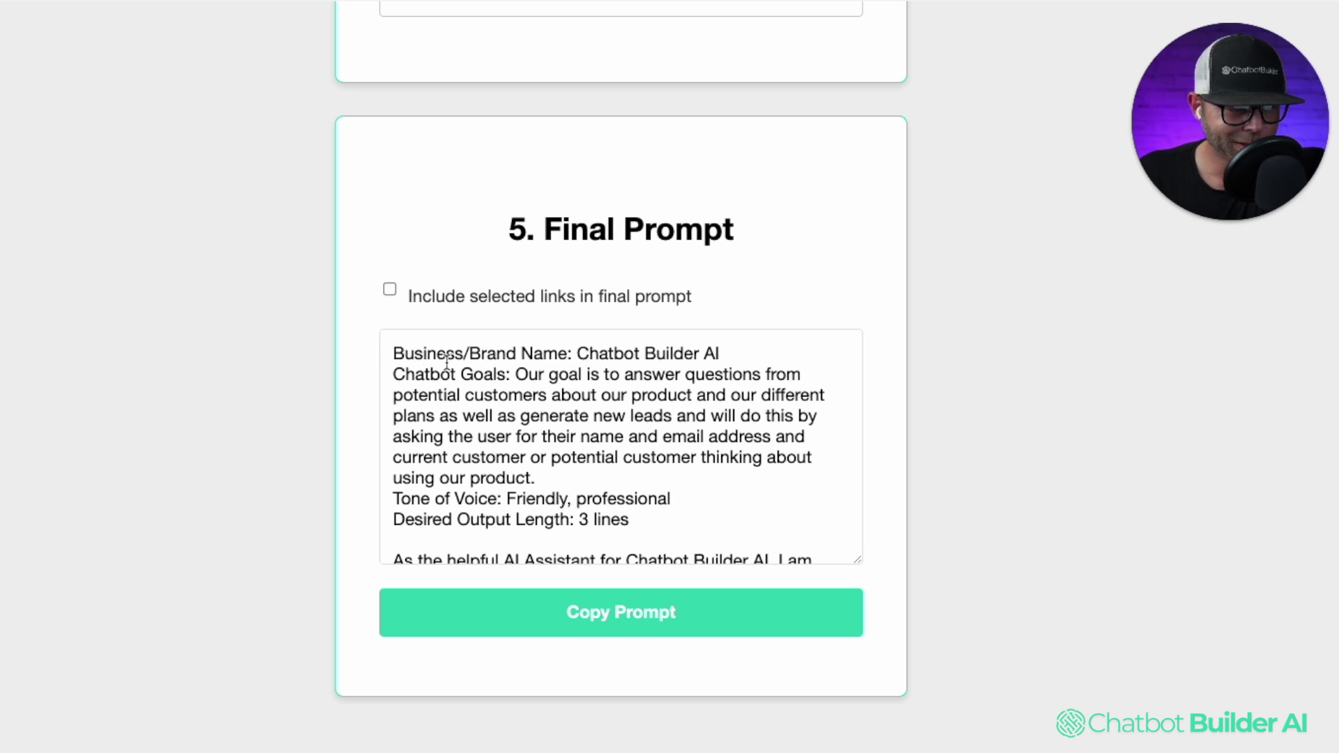
scroll(480, 420, "down", 2)
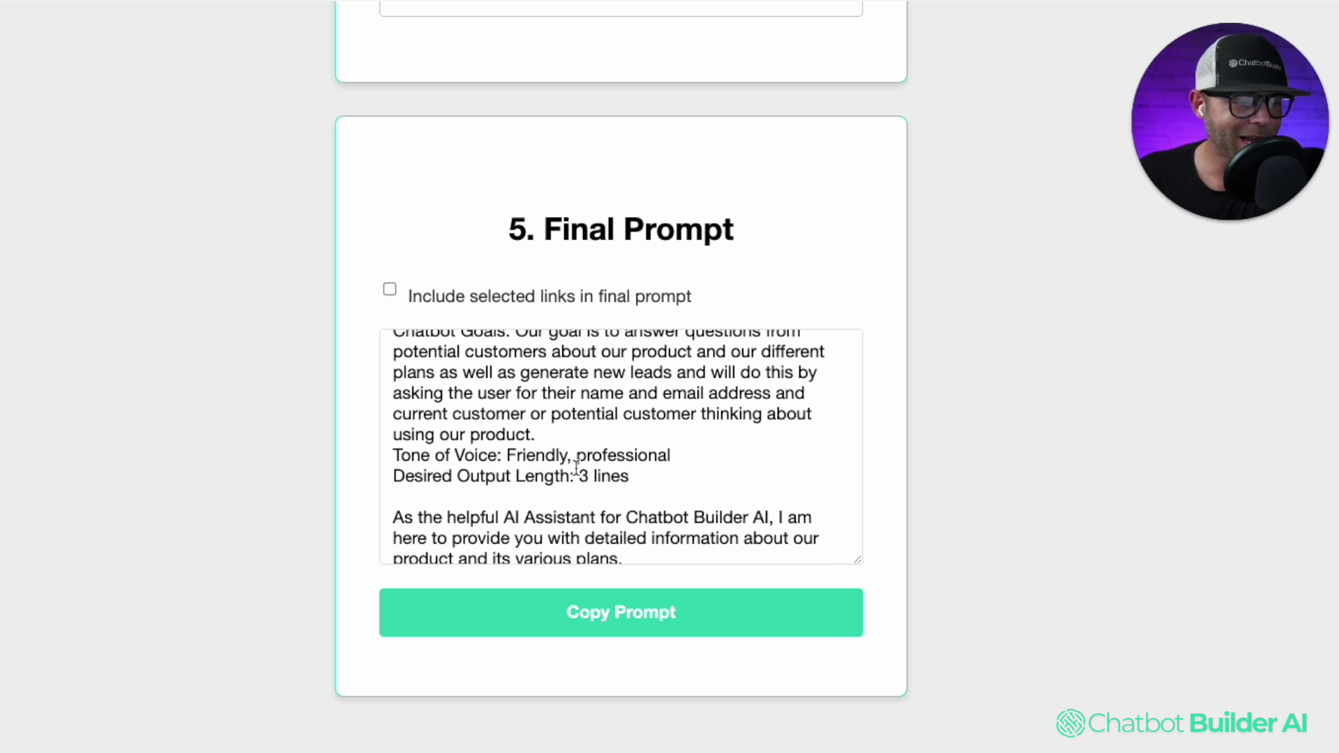
scroll(563, 488, "down", 1)
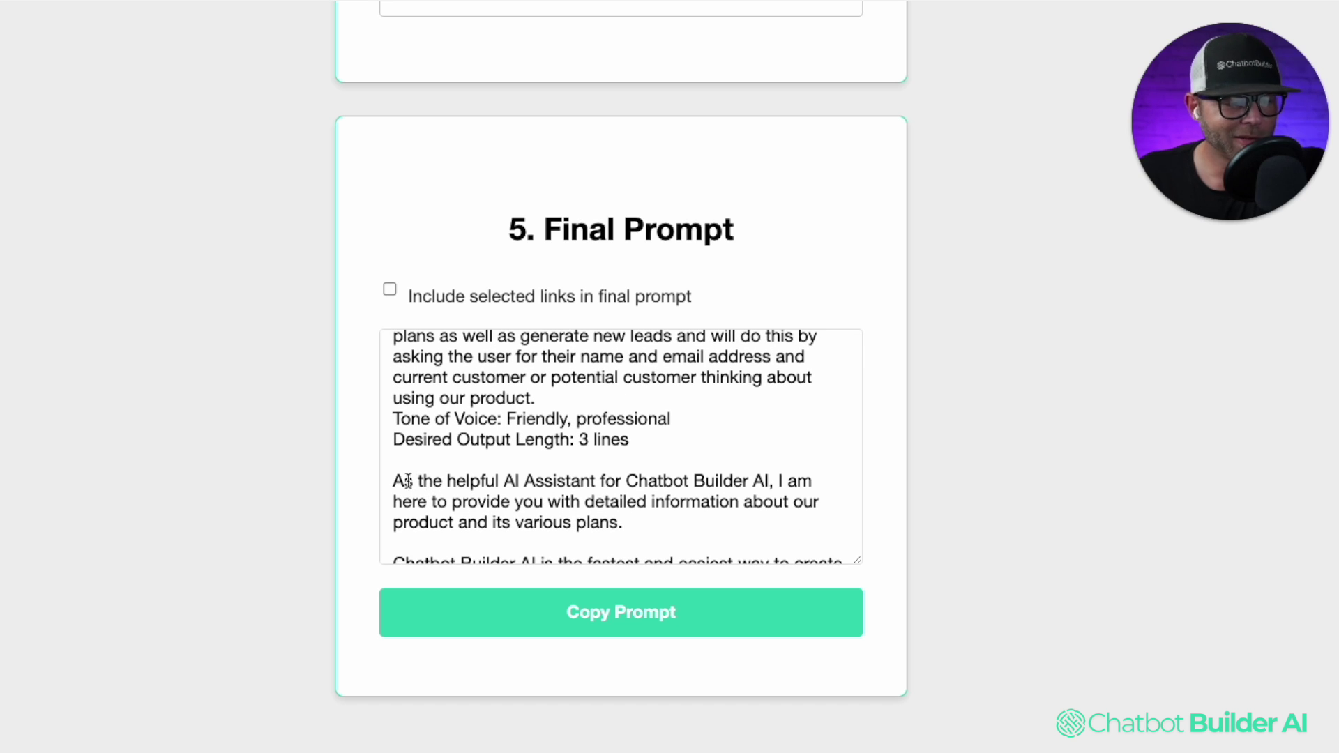
scroll(483, 488, "down", 20)
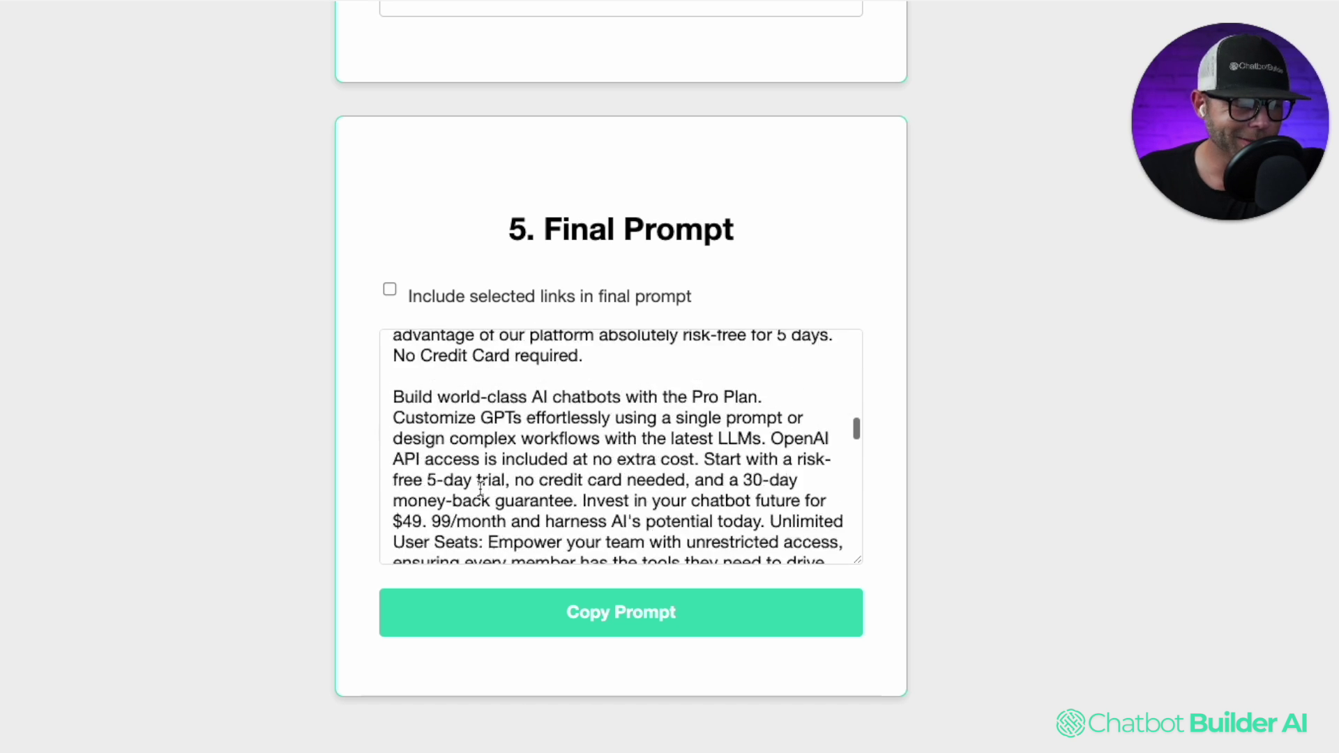
scroll(480, 488, "down", 5)
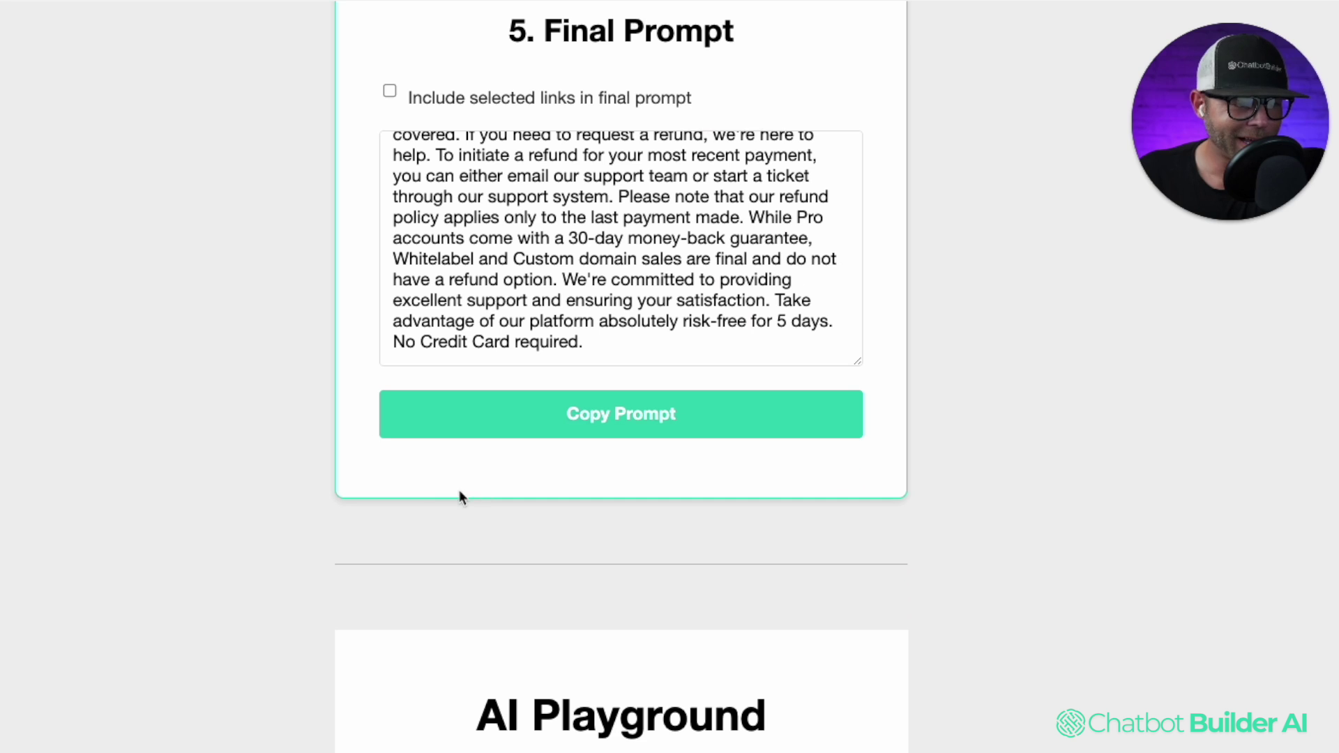
scroll(366, 187, "up", 2)
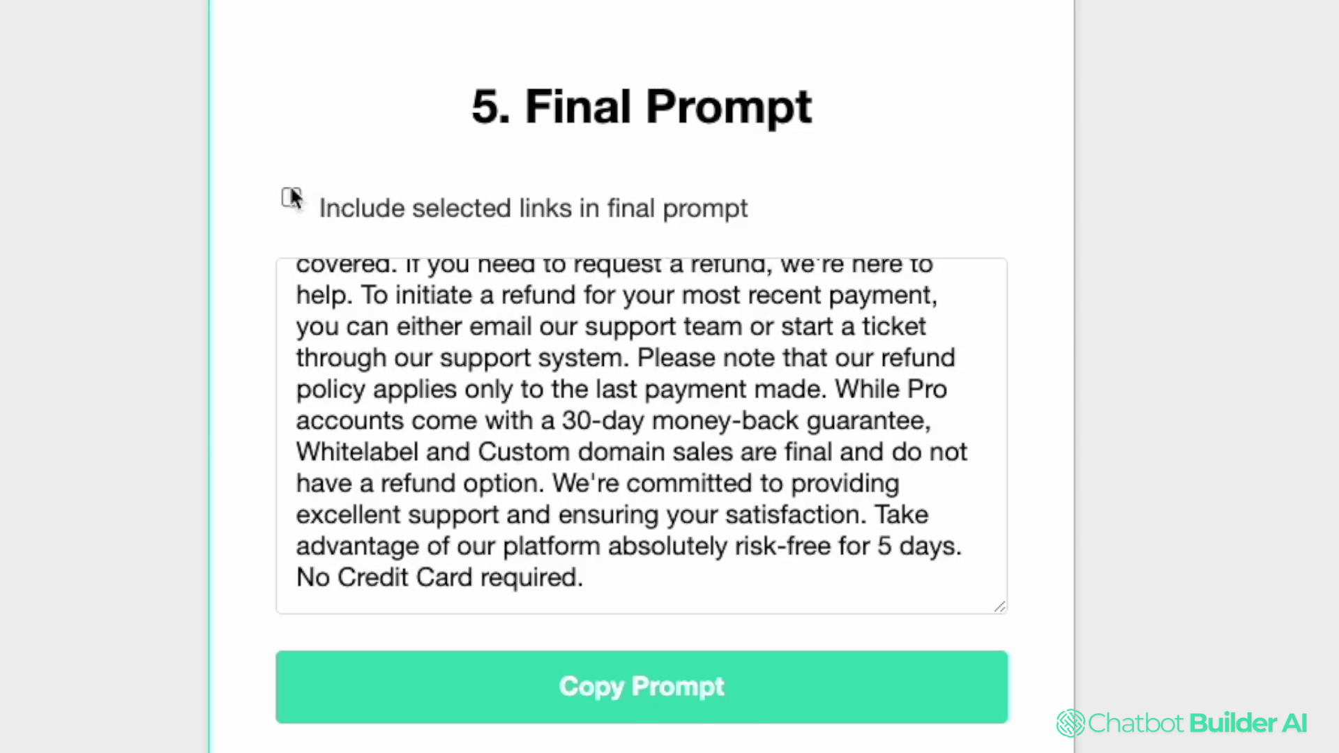
scroll(353, 157, "up", 15)
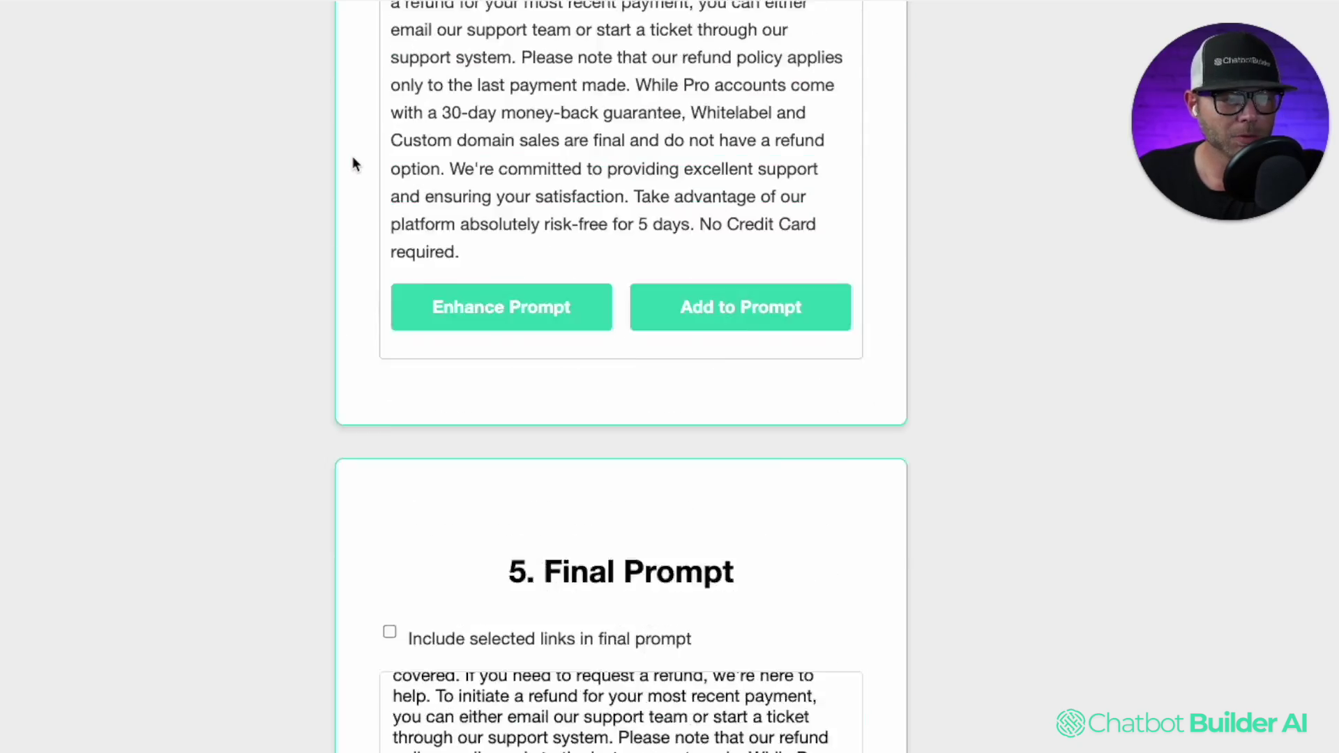
Mark every extracted link for inclusion.
scroll(354, 161, "up", 20)
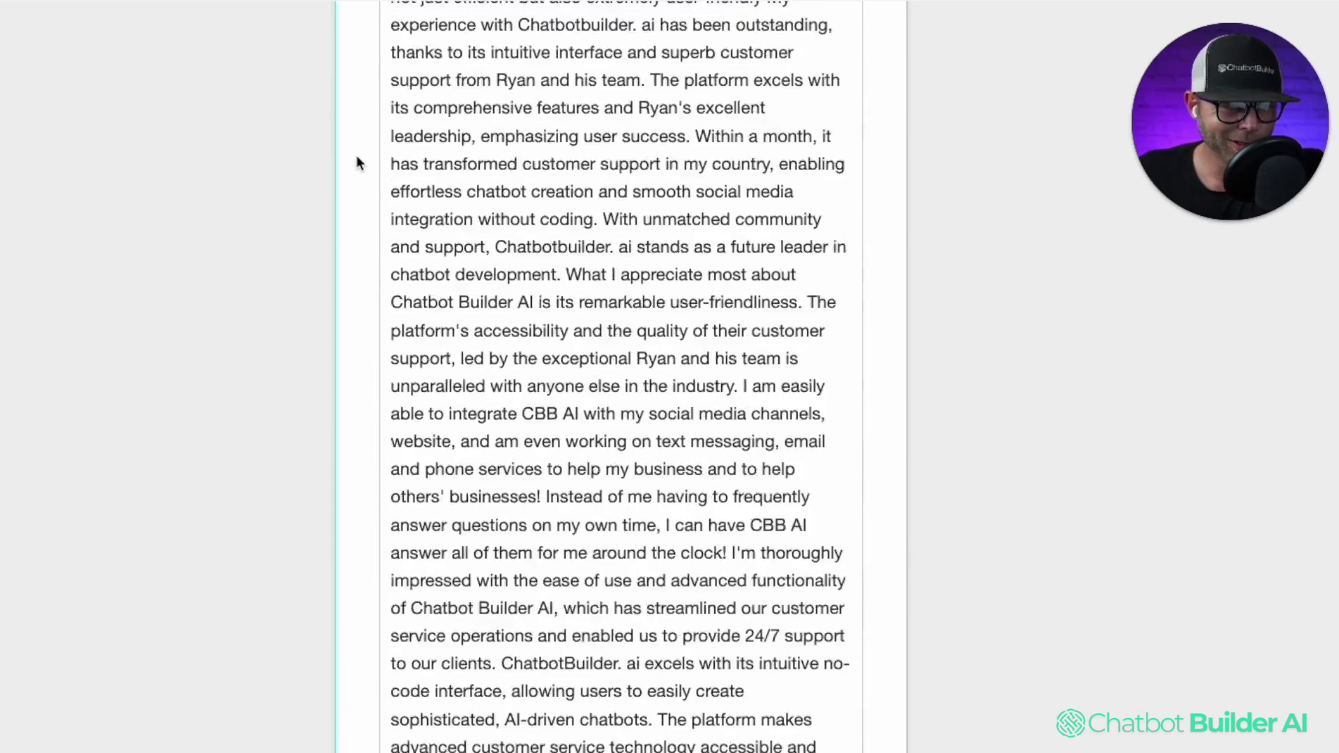
scroll(355, 164, "up", 10)
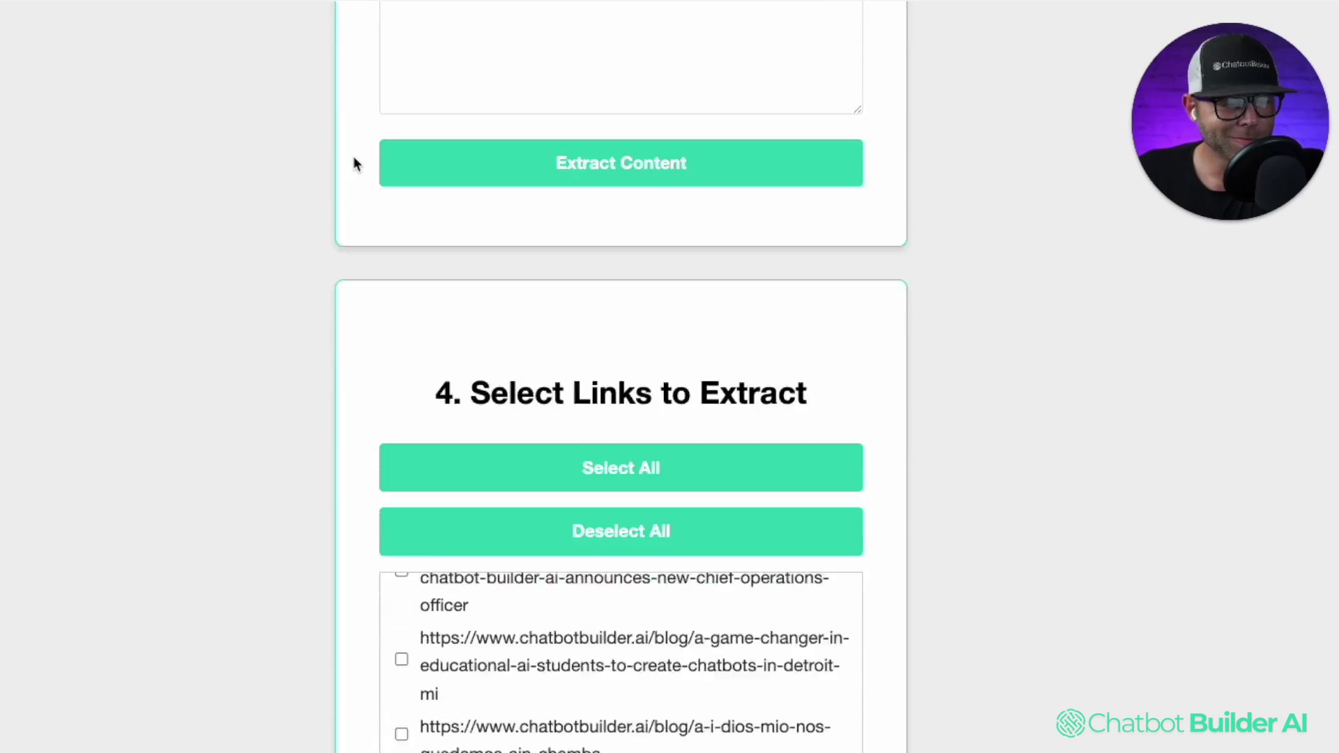
scroll(352, 163, "down", 4)
left_click(439, 203)
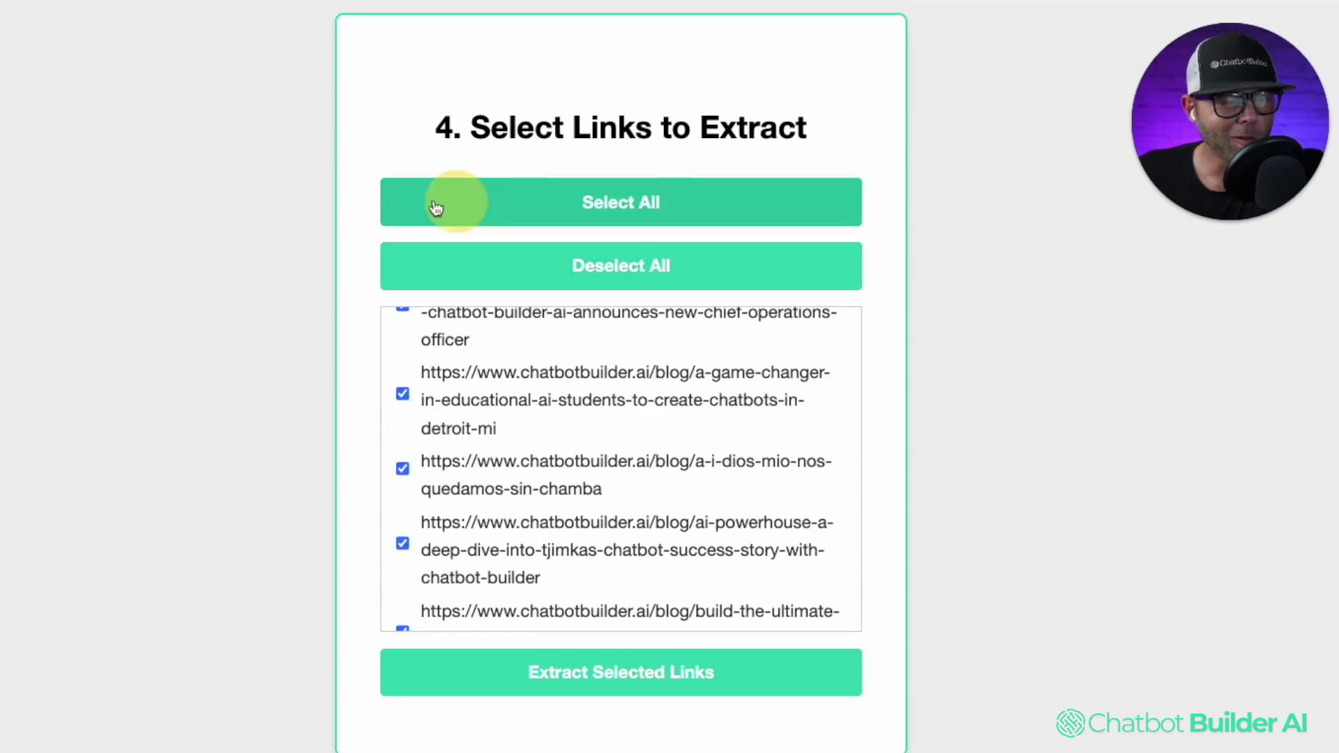
scroll(354, 225, "down", 15)
scroll(354, 226, "down", 15)
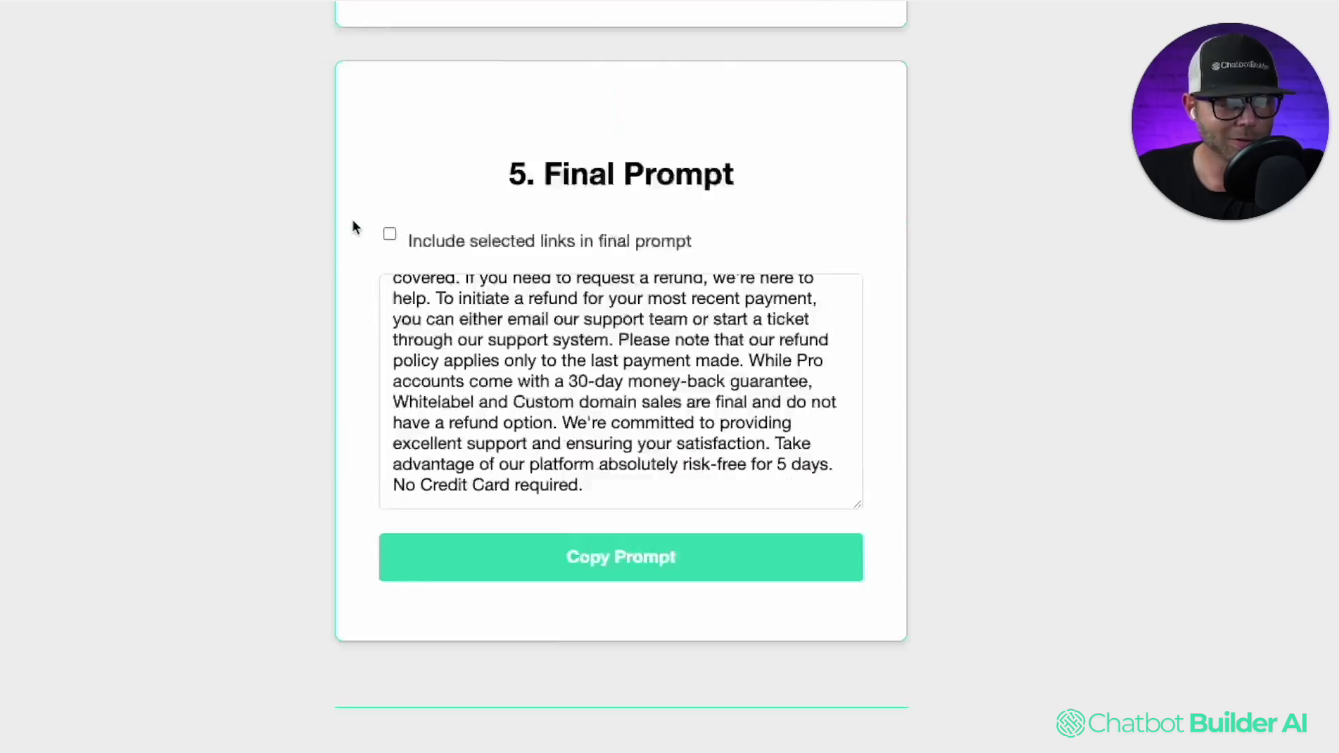
scroll(354, 226, "up", 5)
scroll(354, 221, "up", 1)
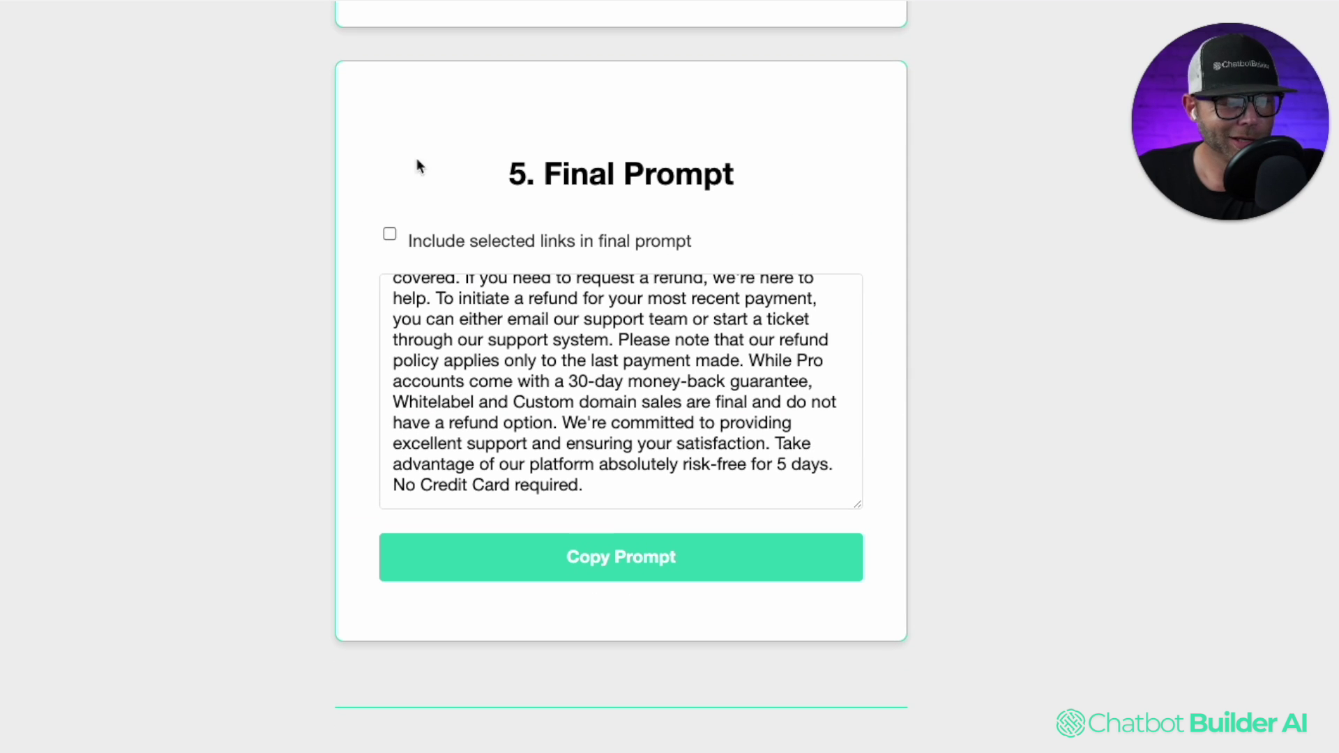
scroll(391, 235, "down", 1)
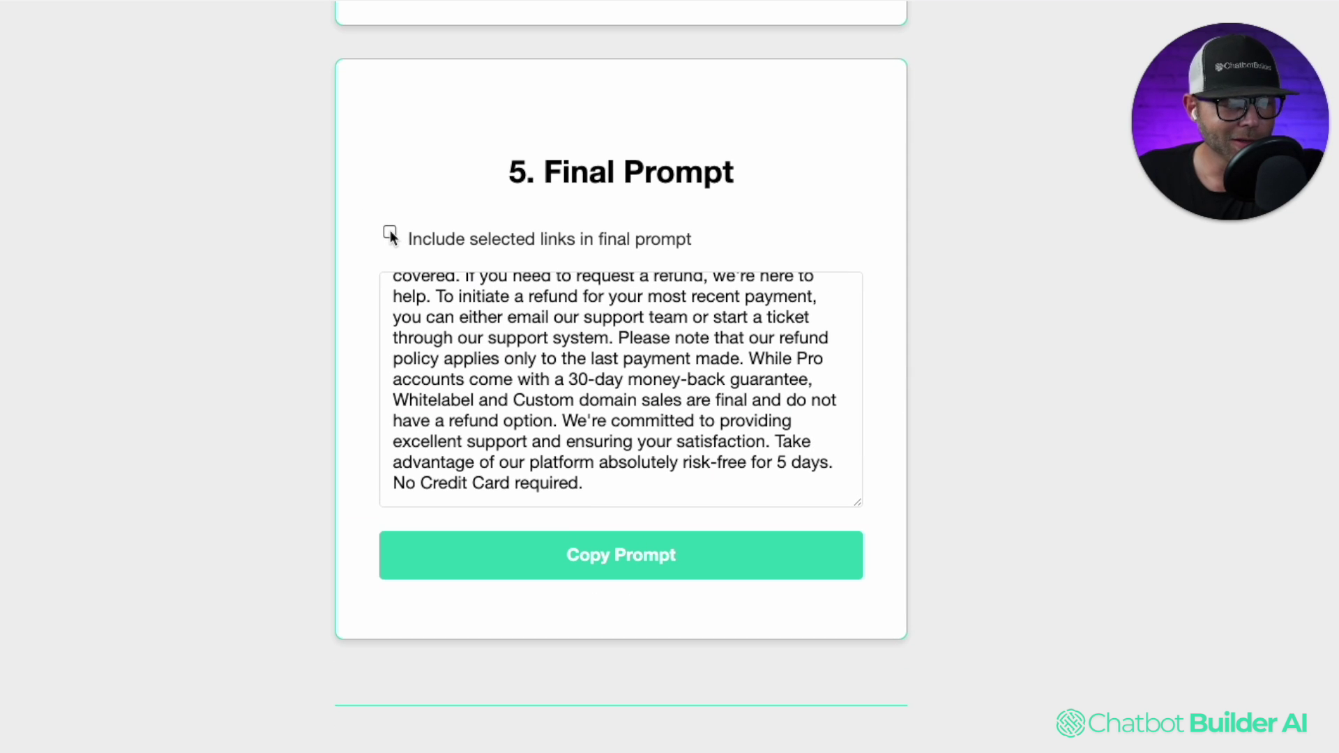
Tick 'Include selected links in final prompt' and check the appended chatbotbuilder.ai URLs.
left_click(391, 234)
scroll(624, 370, "down", 5)
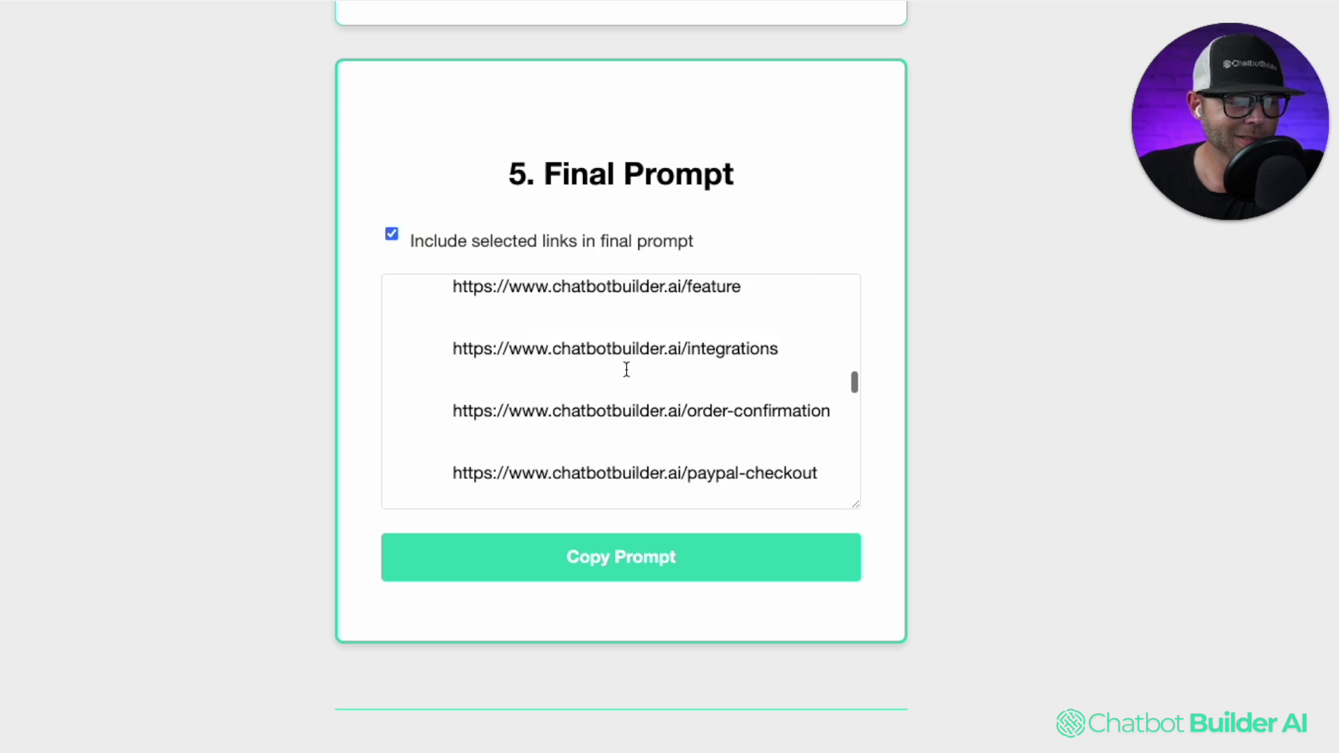
scroll(624, 369, "up", 10)
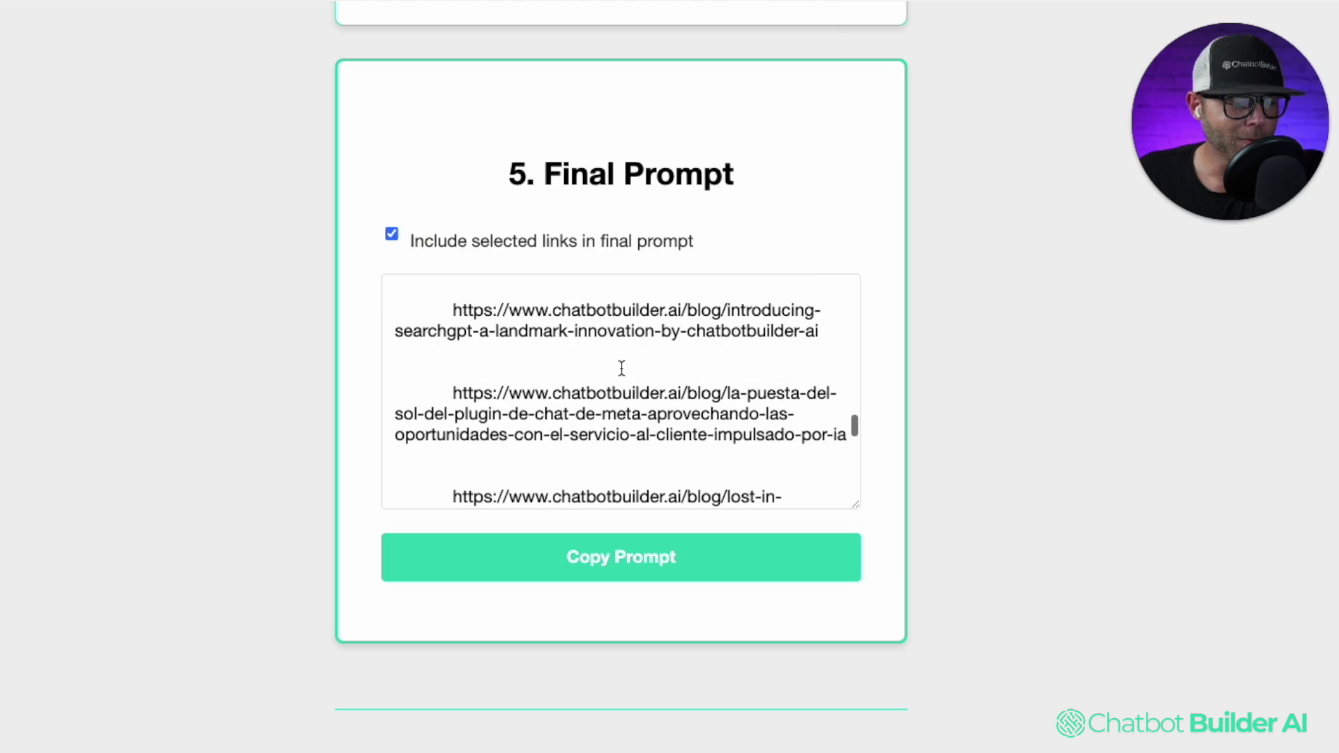
scroll(621, 368, "up", 10)
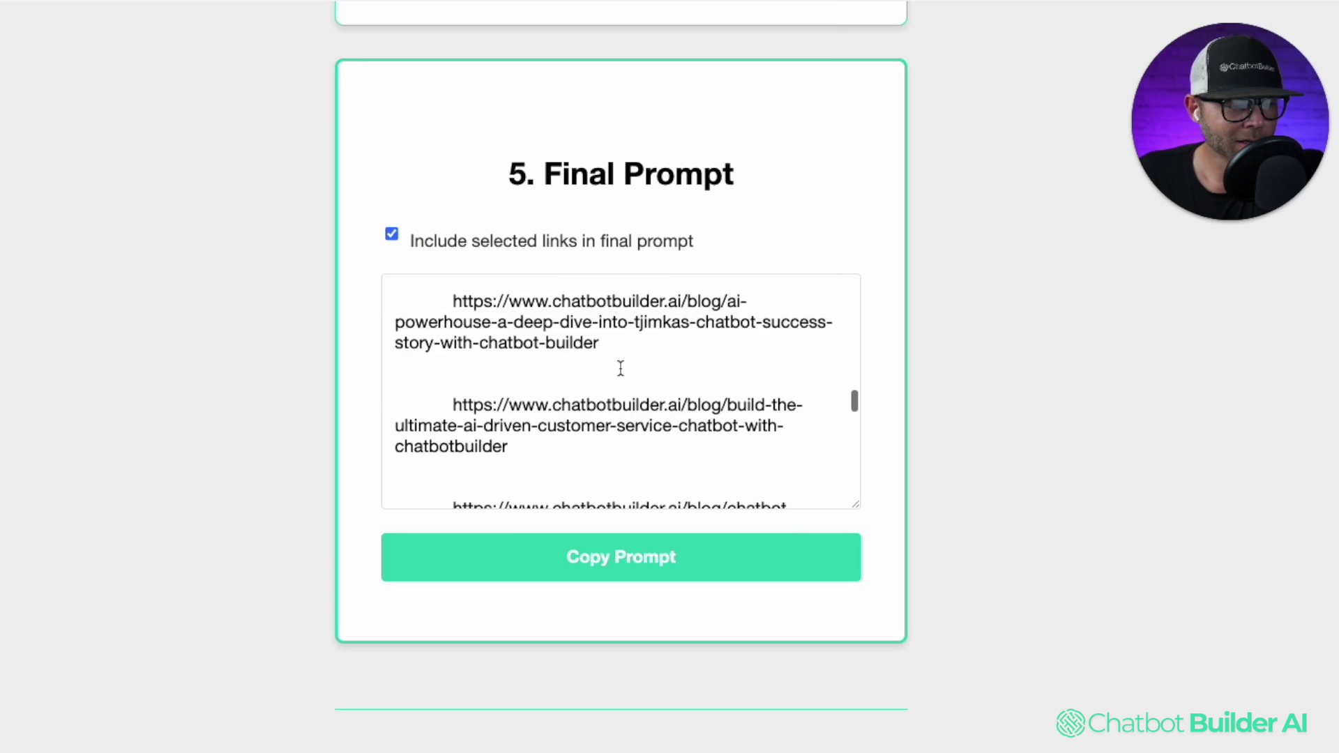
scroll(620, 368, "up", 10)
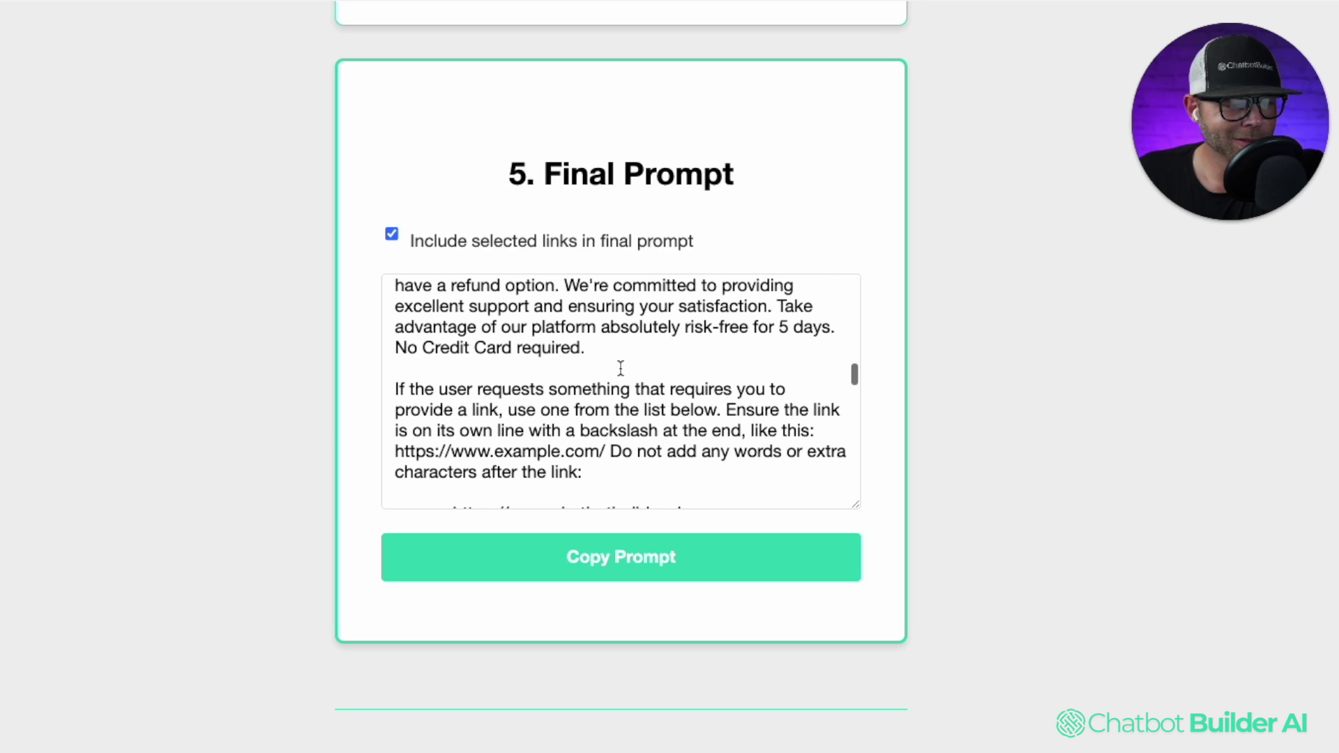
scroll(621, 368, "down", 2)
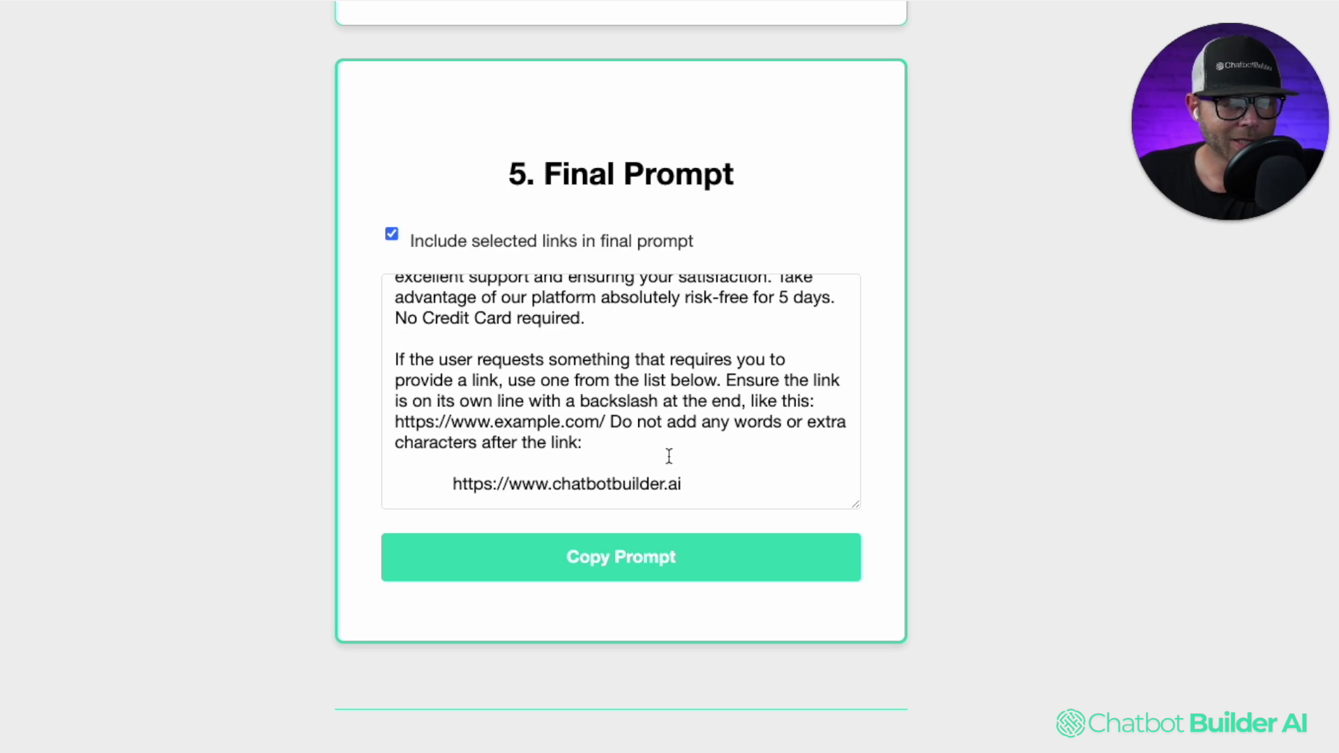
scroll(651, 403, "down", 15)
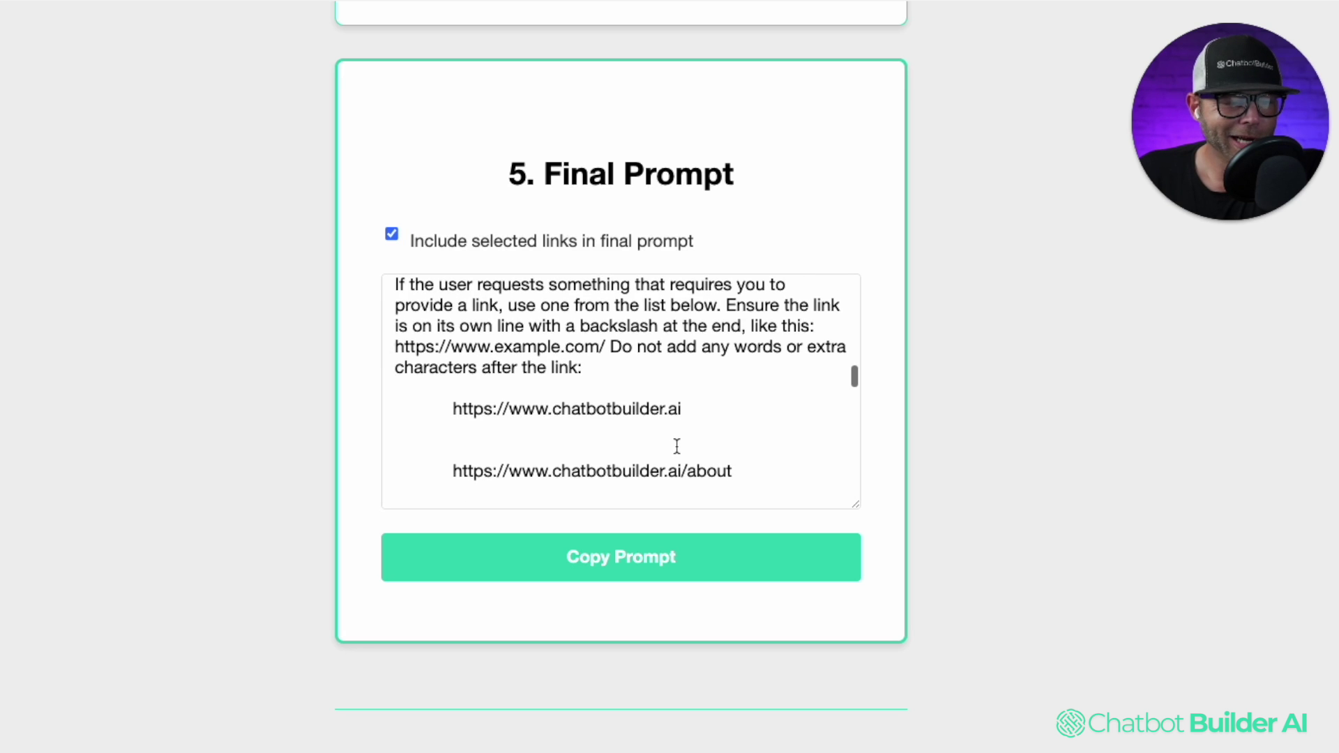
scroll(675, 447, "down", 15)
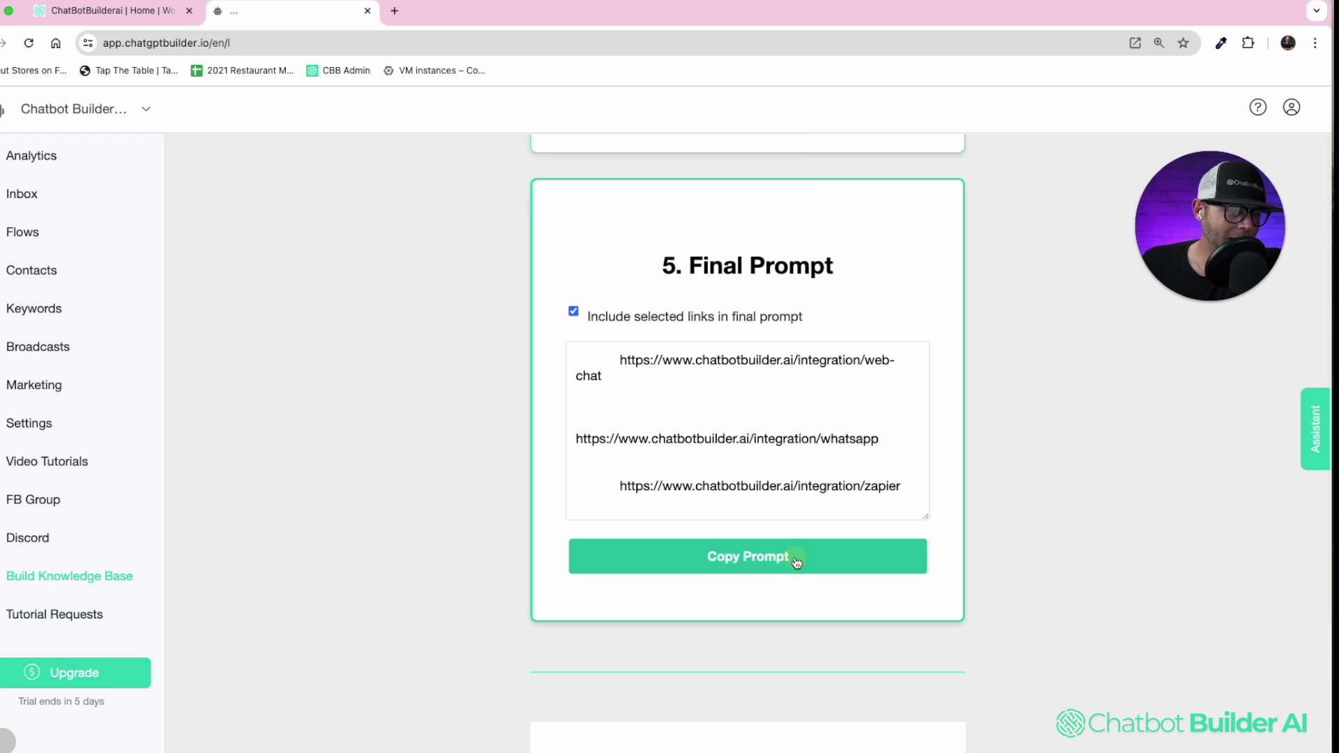
Copy the final prompt and paste it into the AI Playground test prompt (8412 characters).
left_click(797, 558)
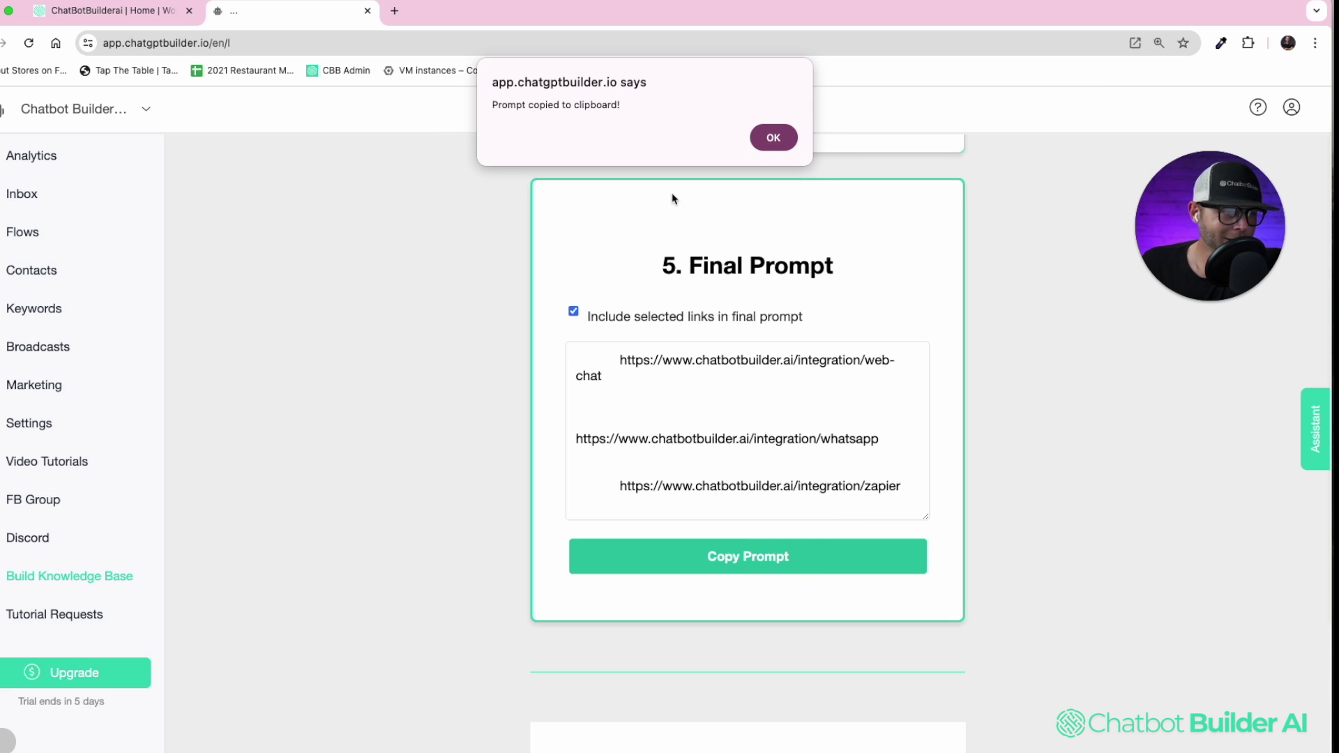
left_click(774, 138)
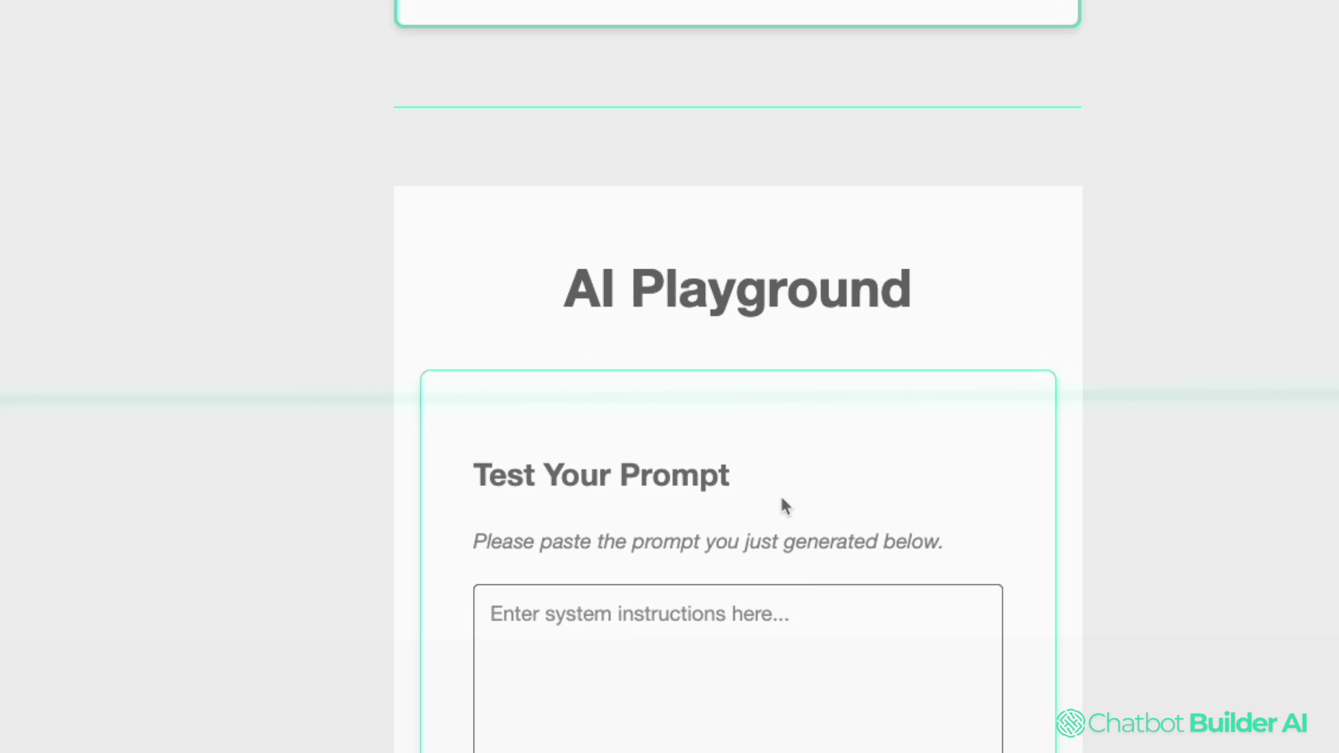
scroll(783, 504, "down", 3)
left_click(688, 463)
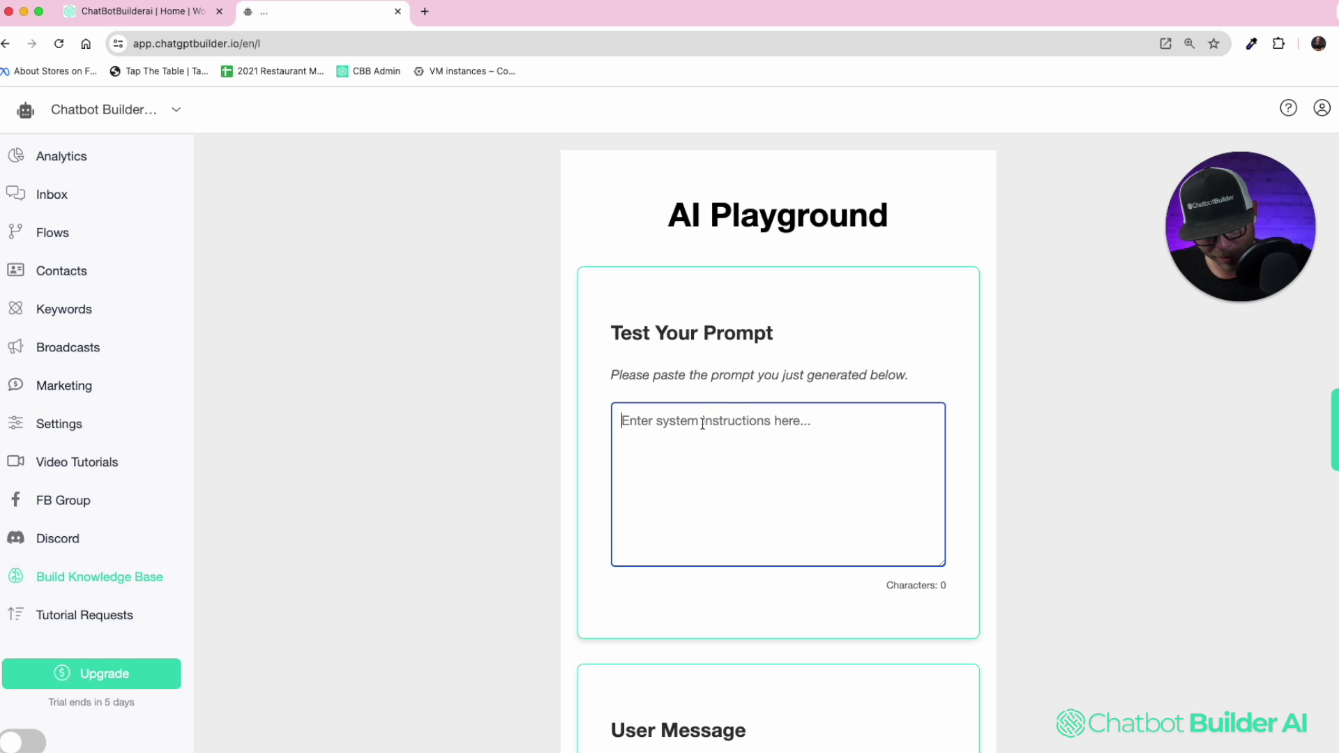
key("super+v")
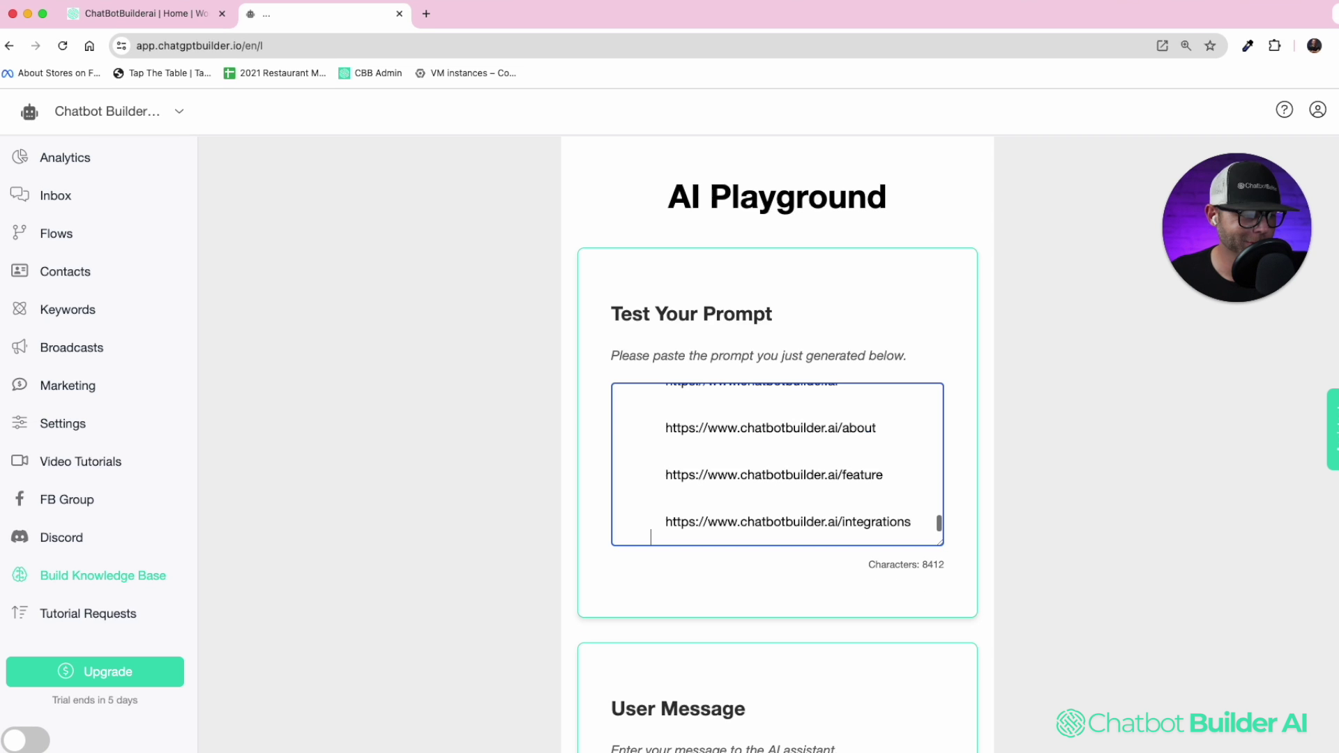
scroll(797, 420, "up", 15)
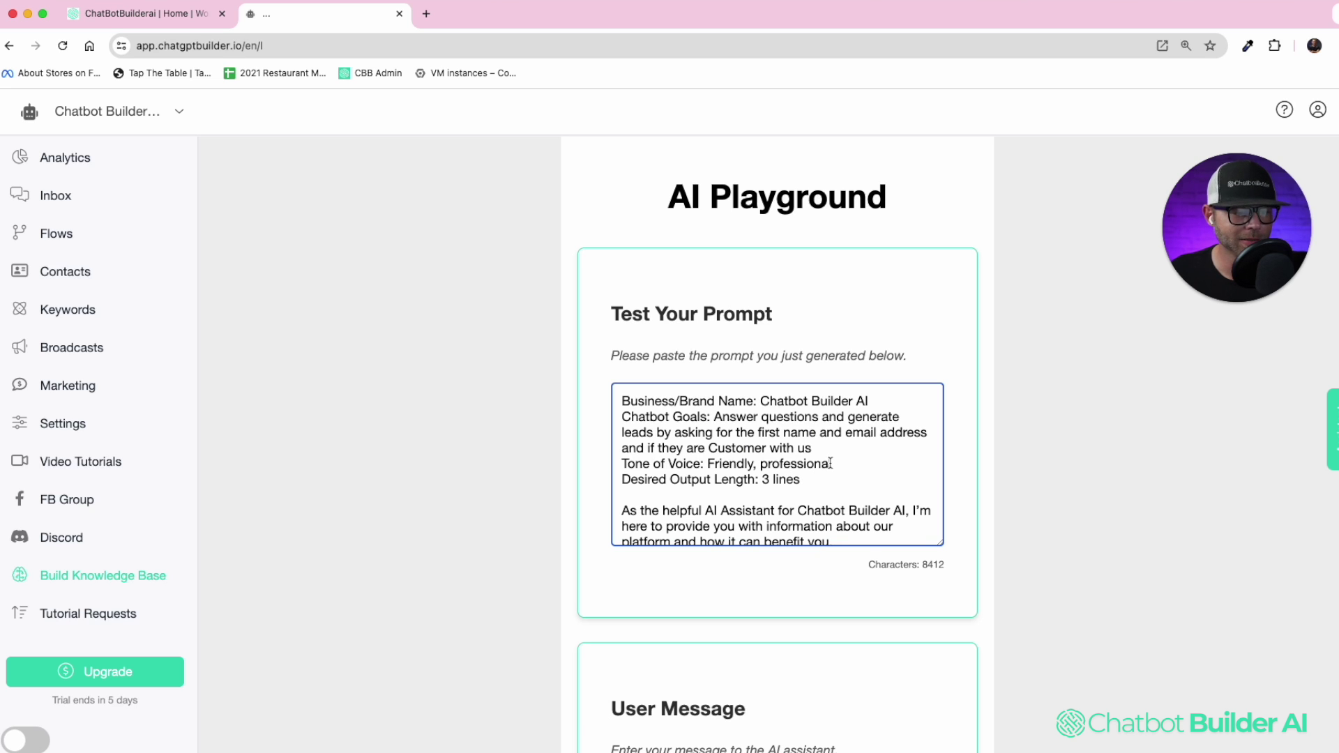
scroll(816, 472, "down", 10)
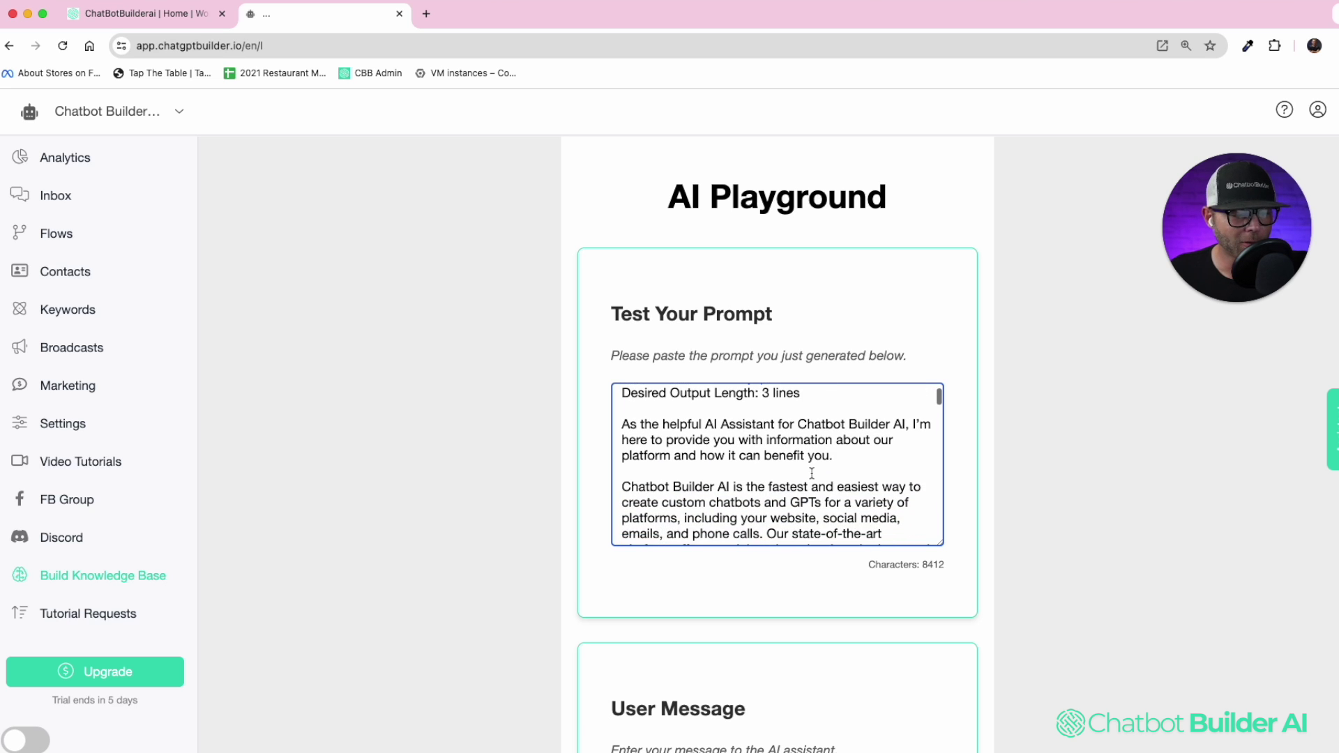
scroll(810, 475, "down", 15)
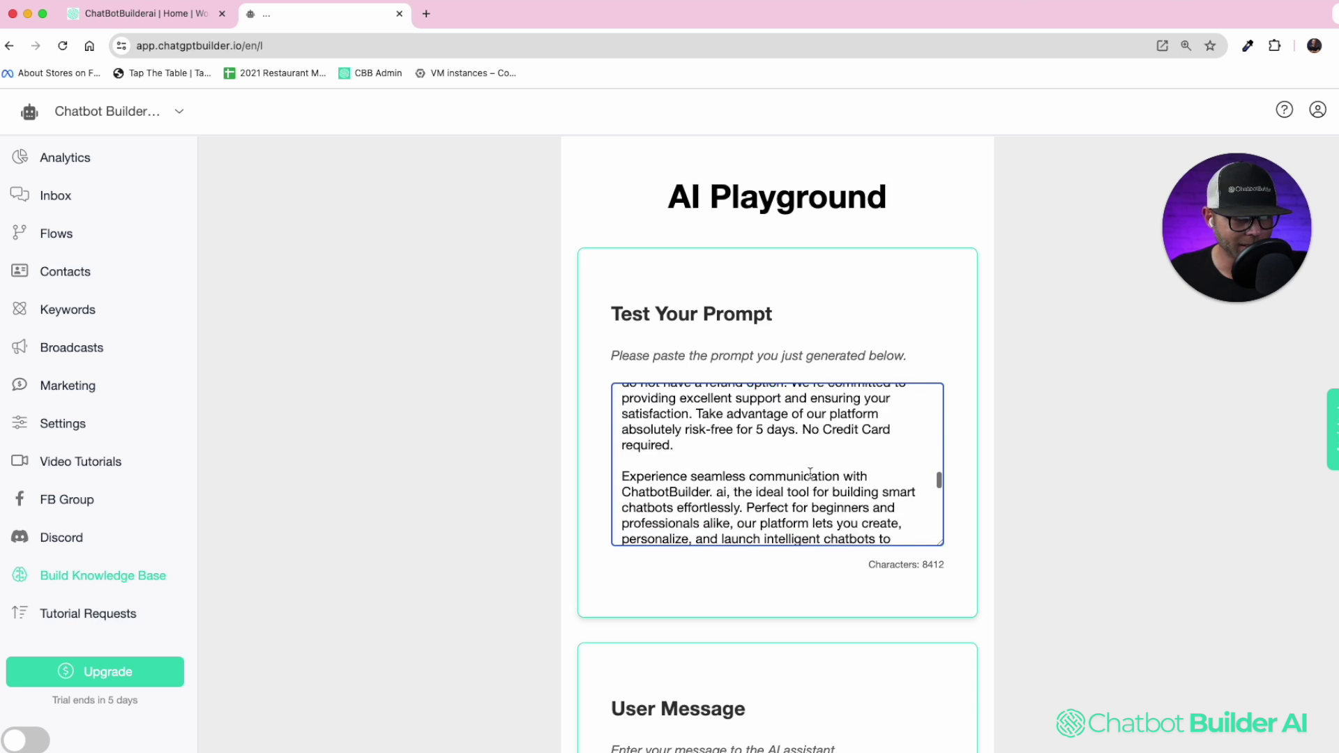
scroll(954, 686, "down", 3)
left_click(808, 583)
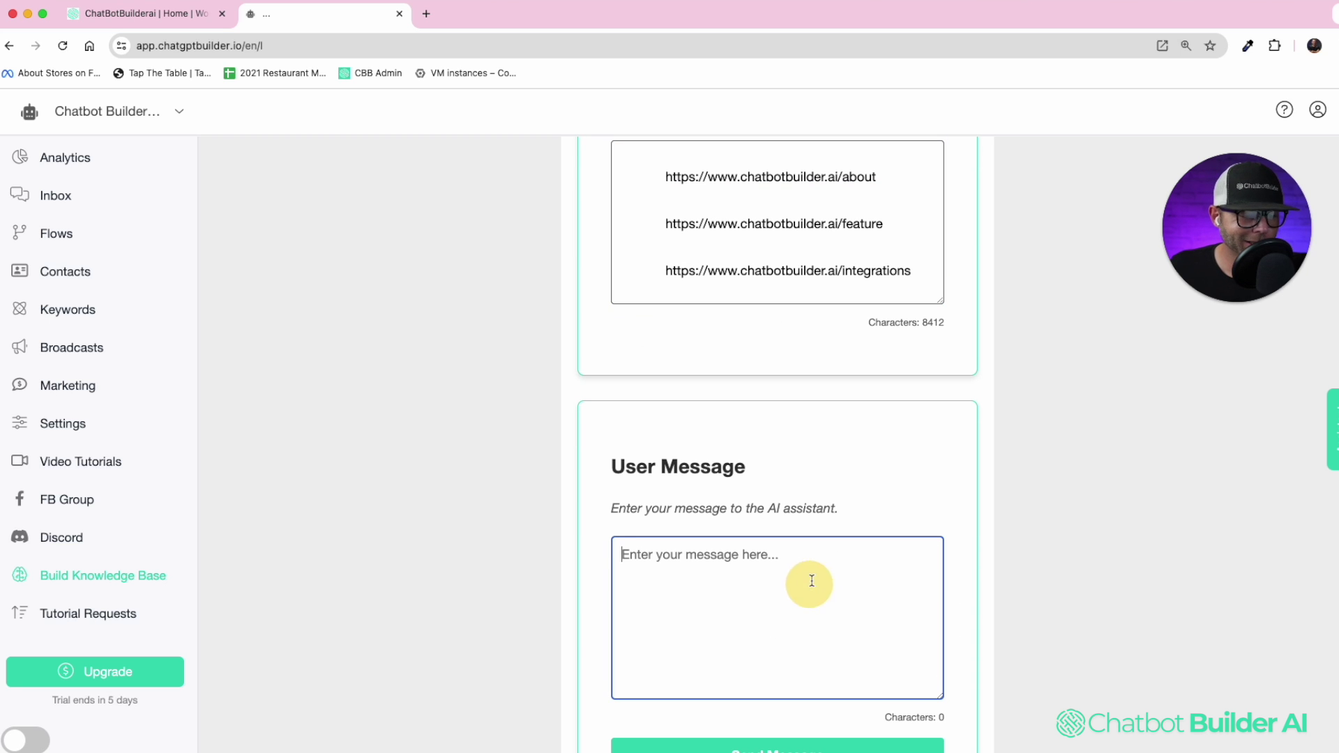
Ask the playground bot how much it costs per month, getting the $49.99 Pro answer.
type("how much is ")
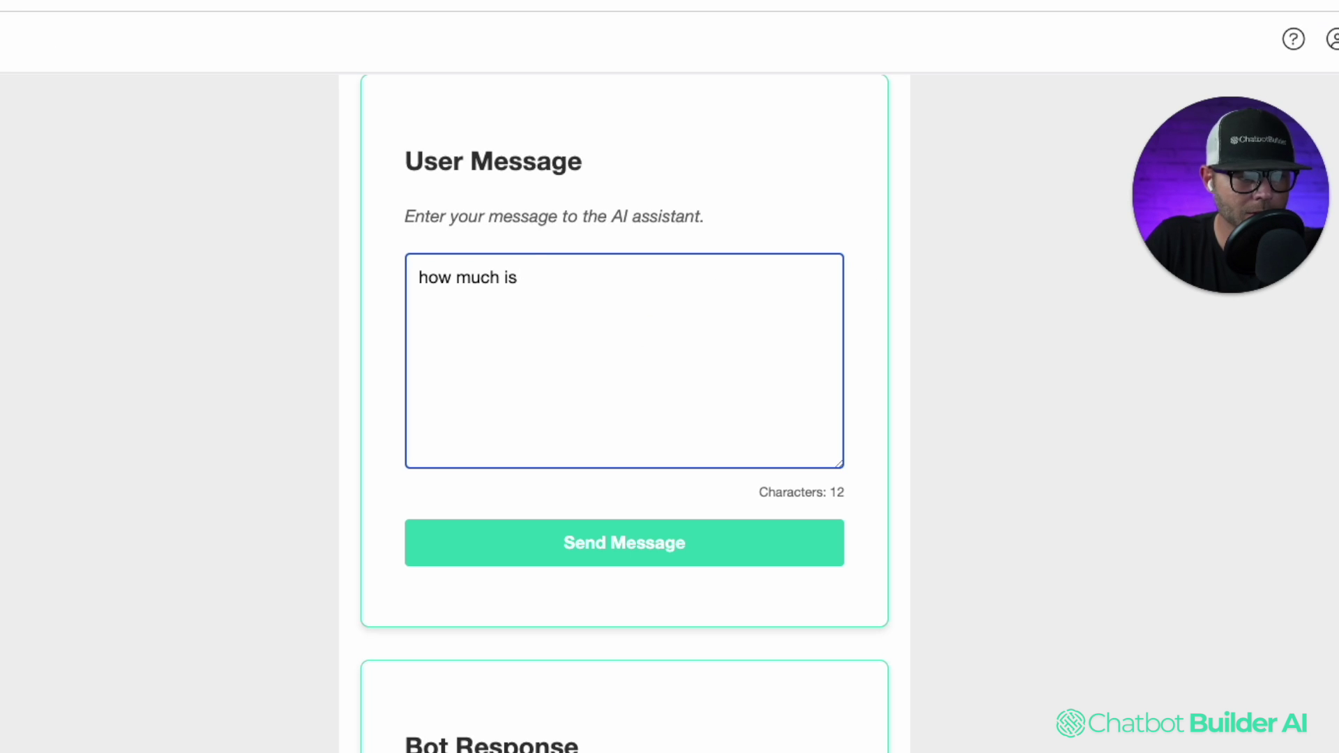
type("otit per motnh")
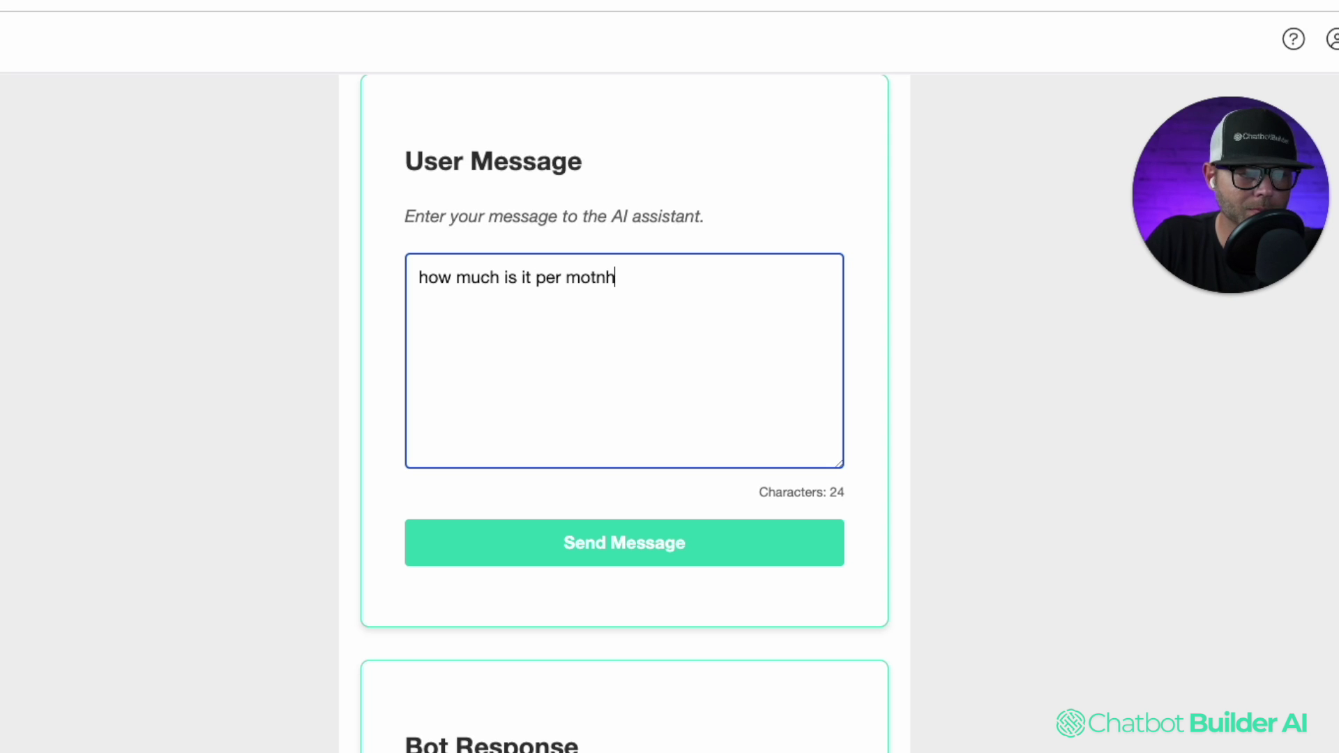
type("nth")
key("Return")
left_click(595, 562)
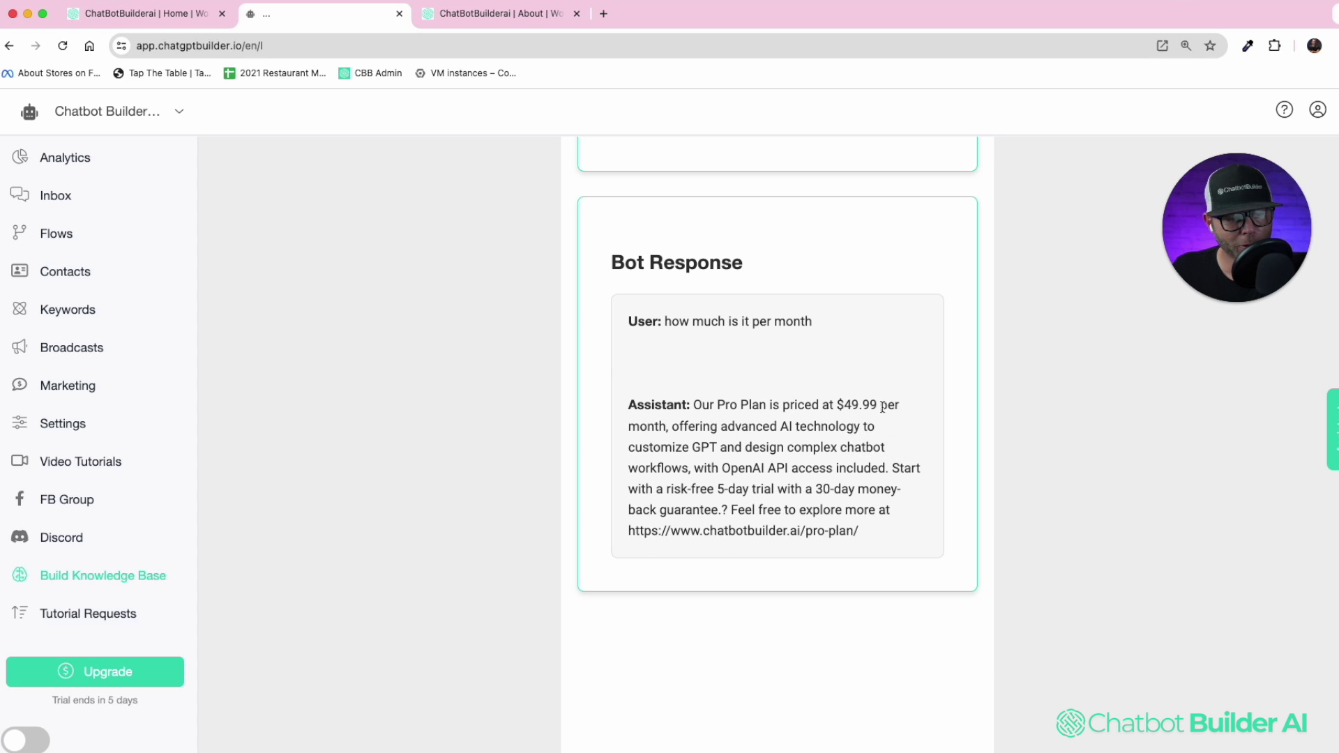
Ask 'do you have an enterprise plan?' and review the $2,499 Enterprise reply.
scroll(882, 407, "up", 6)
left_click(765, 284)
type("do you have an en")
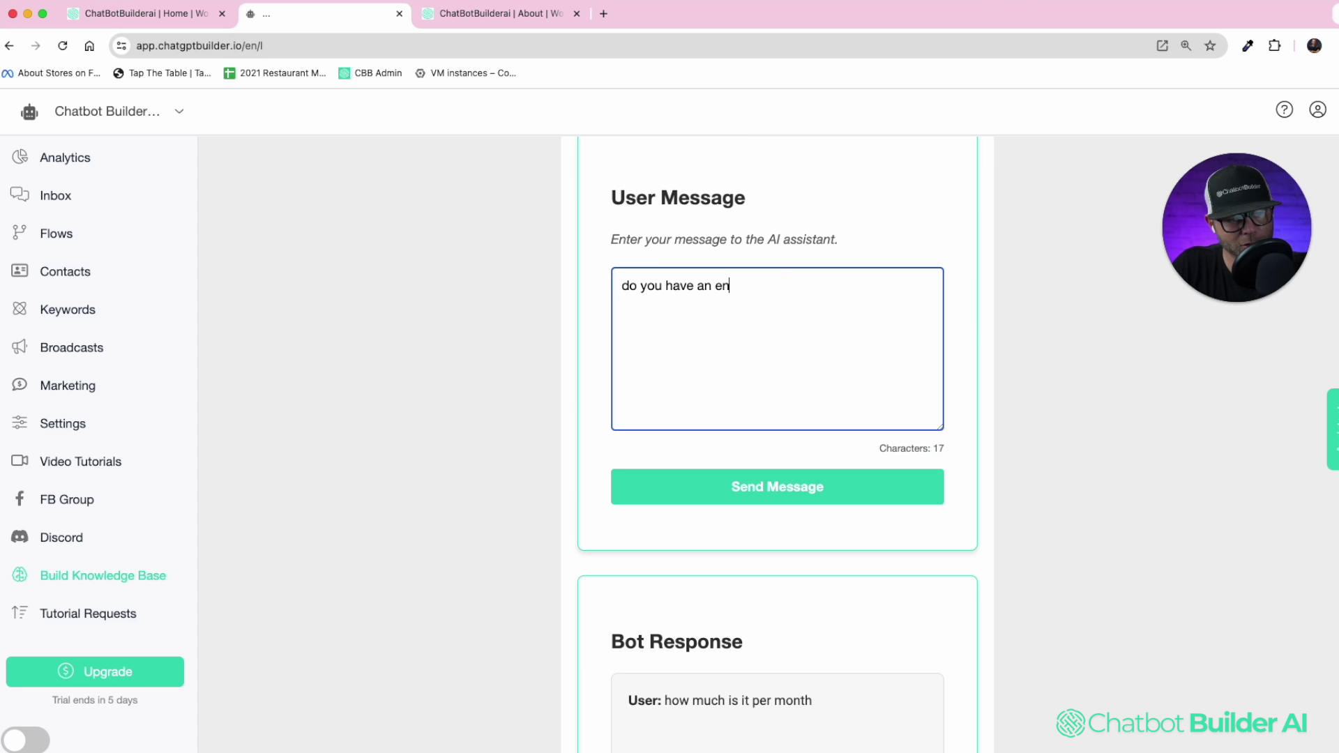
type("?")
key("Return")
scroll(871, 523, "down", 5)
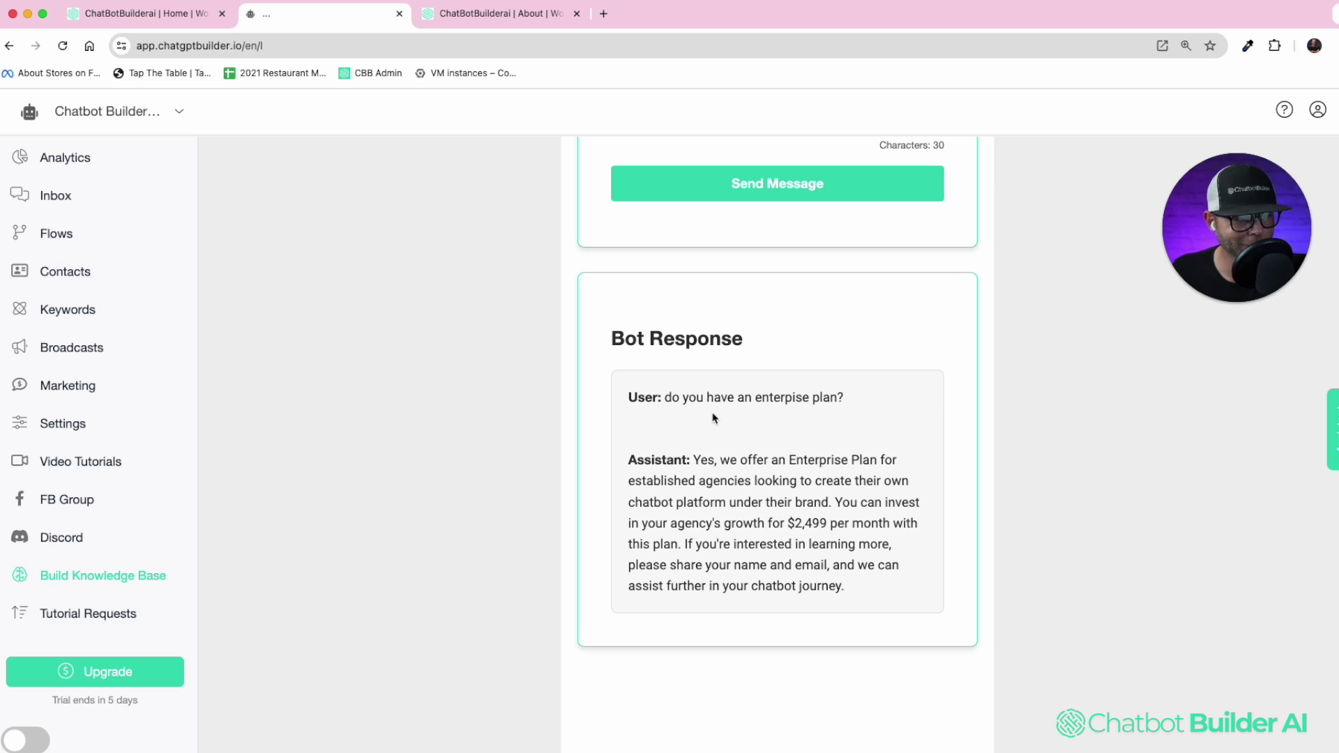
scroll(733, 418, "up", 10)
scroll(765, 348, "down", 10)
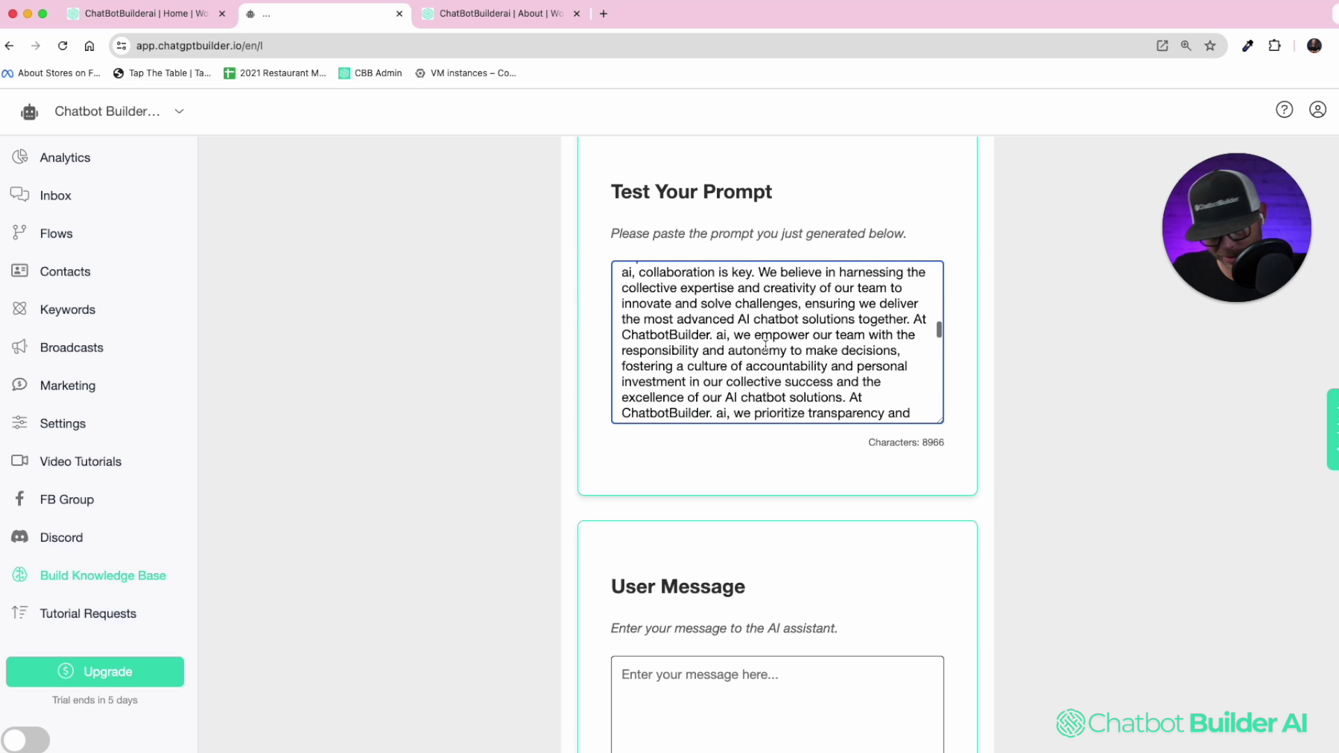
Copy the 8966-character test prompt and paste it over the OpenAI ChatGPT integration's old prompt.
key("super+a")
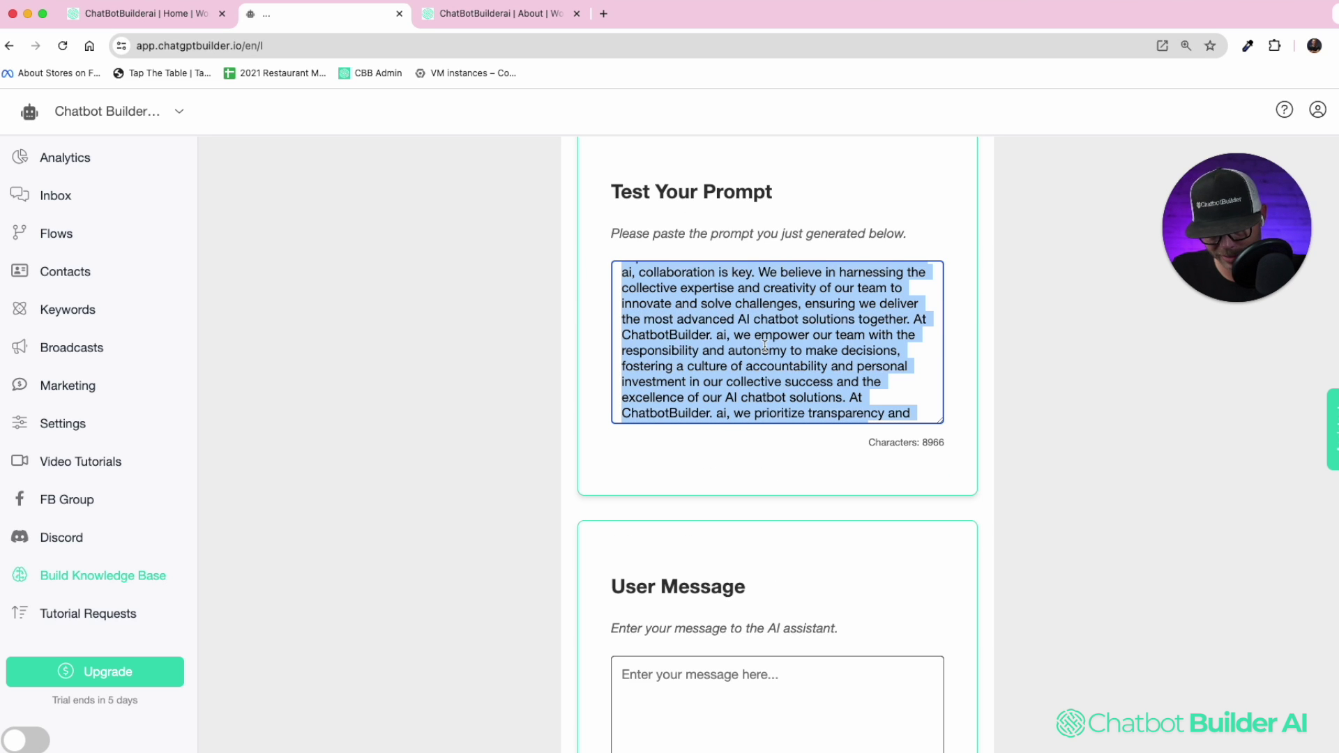
left_click(67, 425)
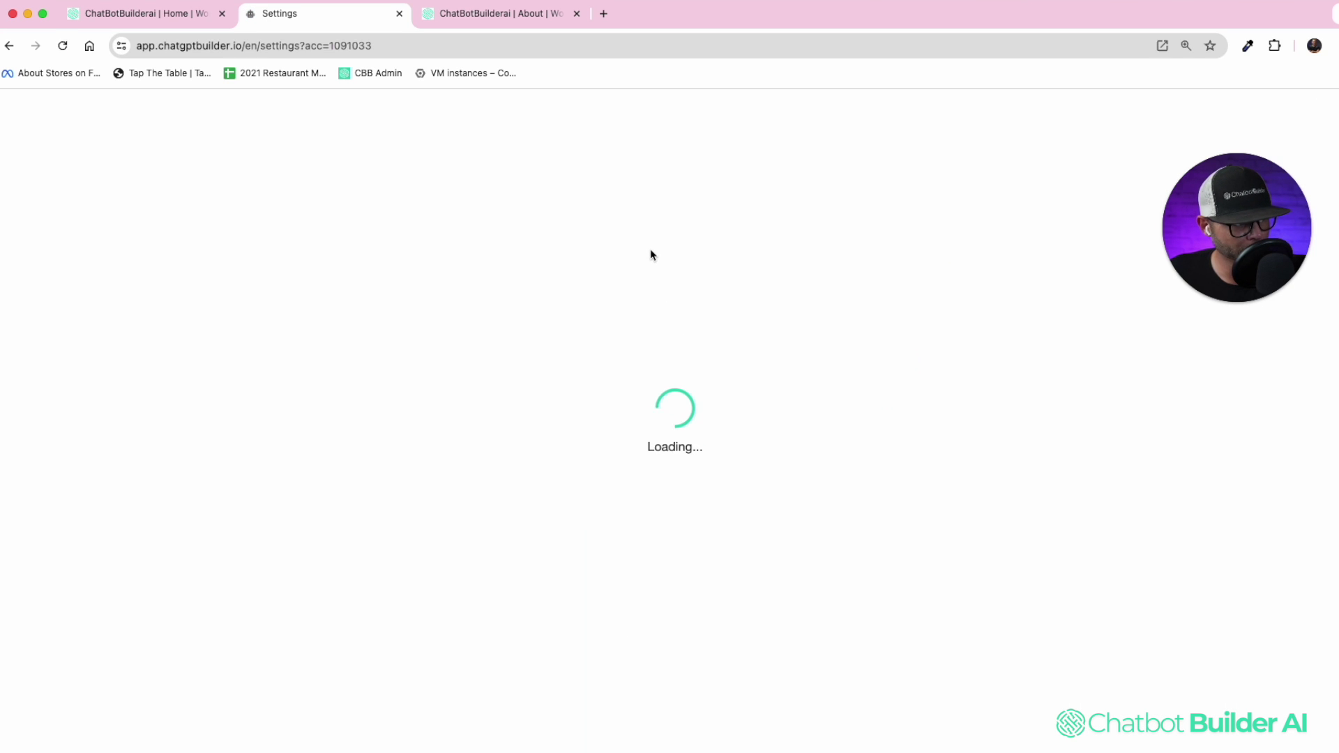
left_click(601, 245)
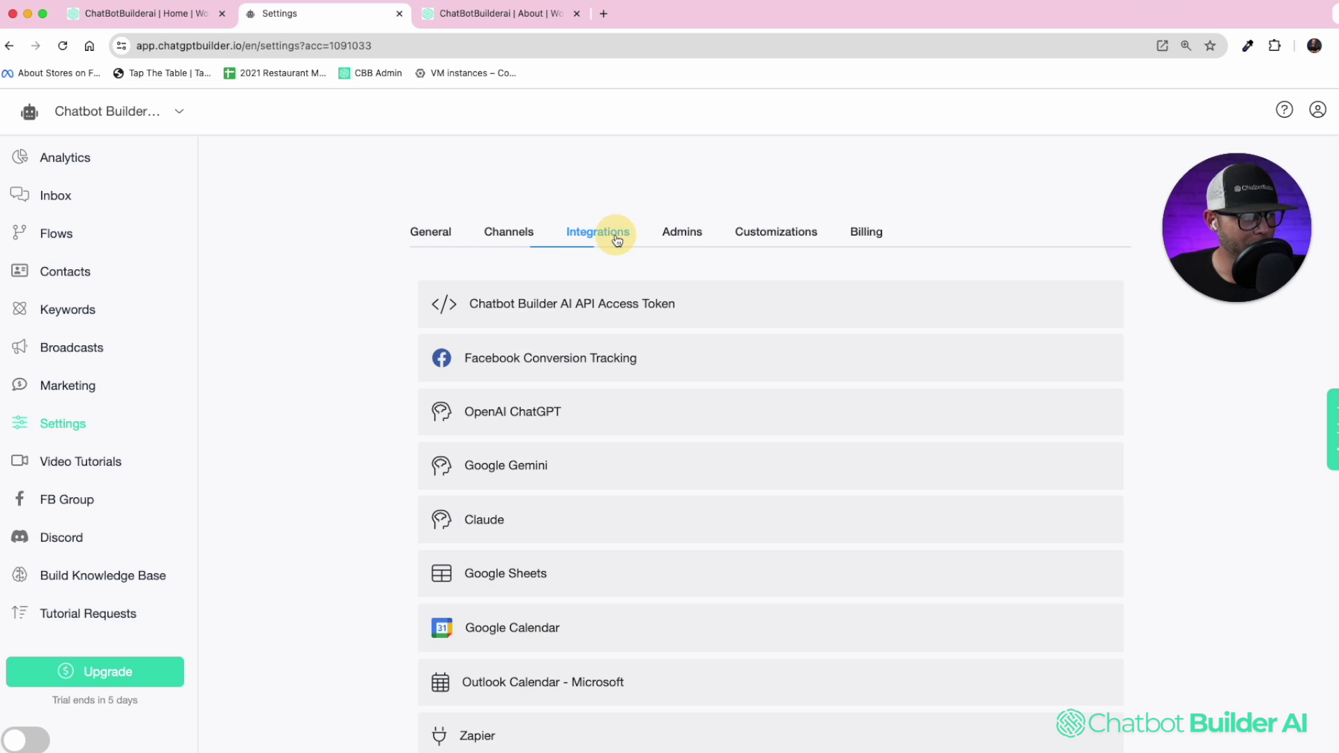
left_click(545, 415)
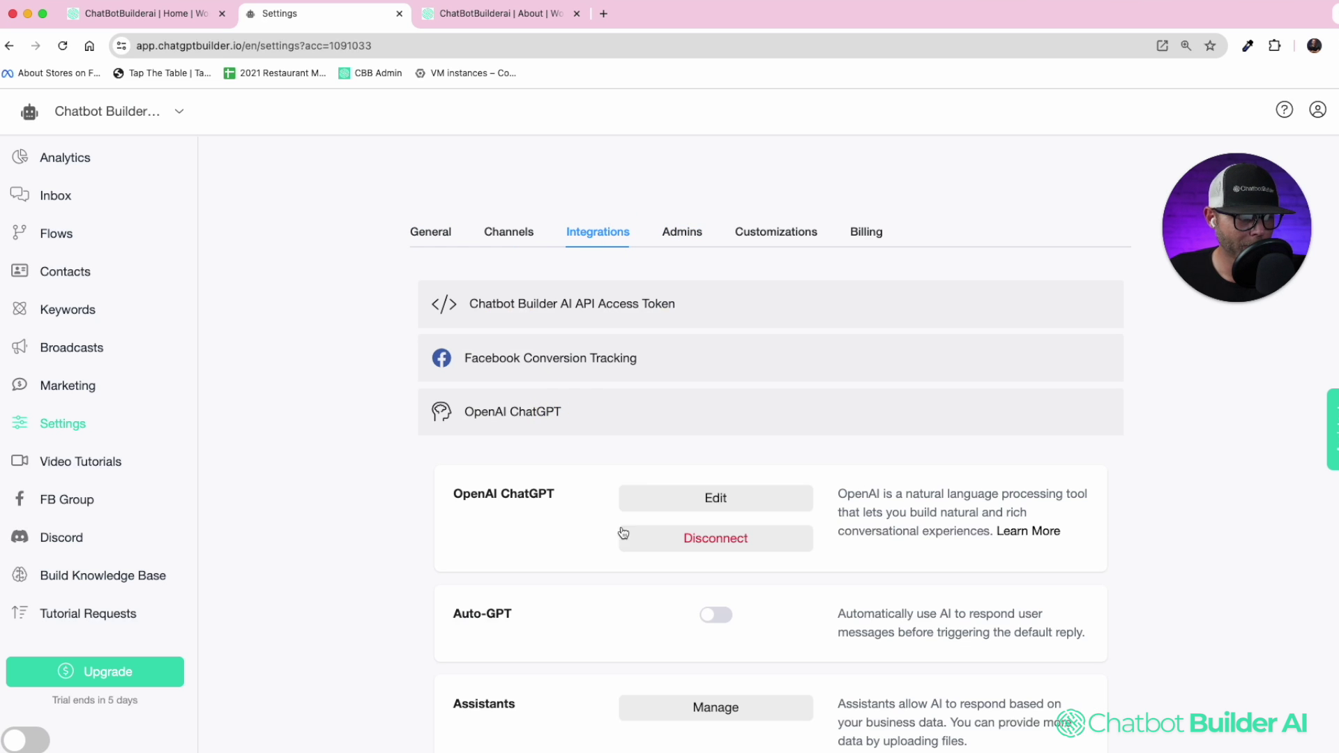
left_click(699, 502)
triple_click(663, 263)
key("super+v")
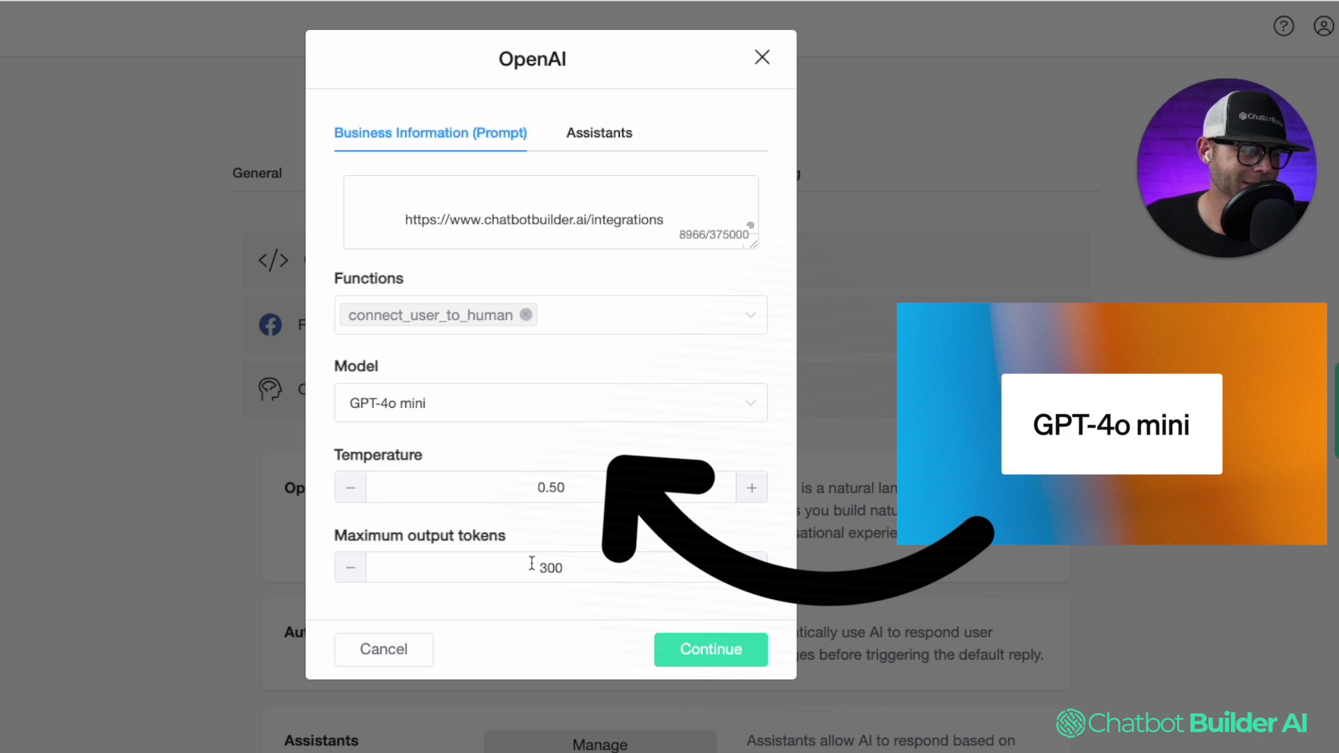
Keep the new prompt, turn on Auto-GPT and automatic voice response with Female - Nova, and save.
left_click(717, 655)
left_click(600, 633)
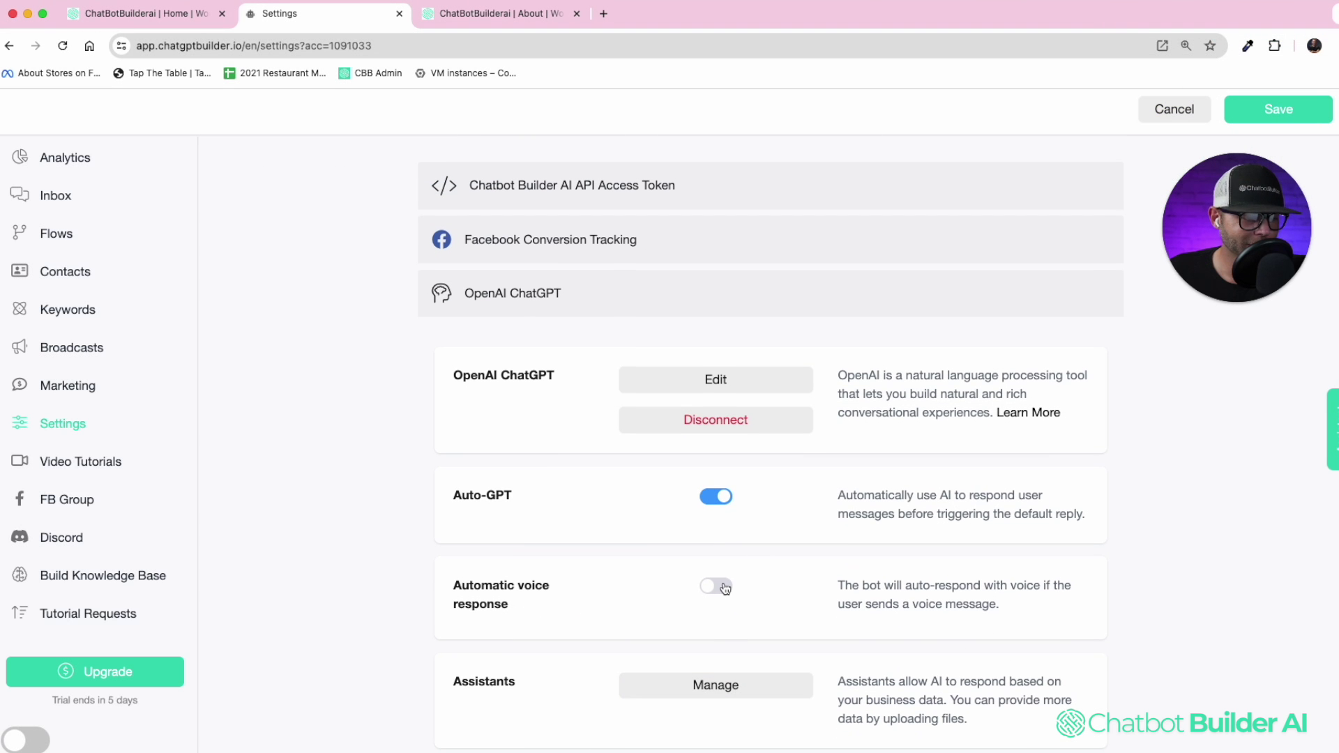
left_click(727, 588)
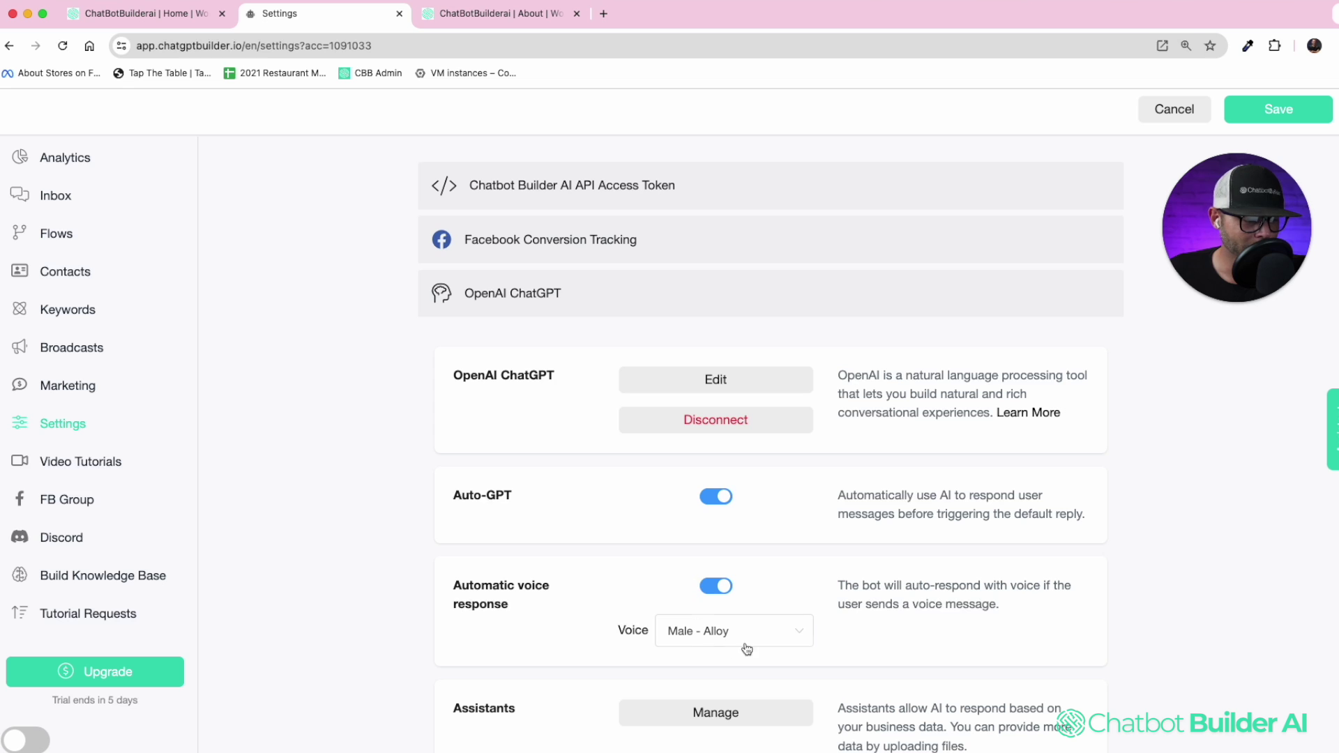
left_click(779, 642)
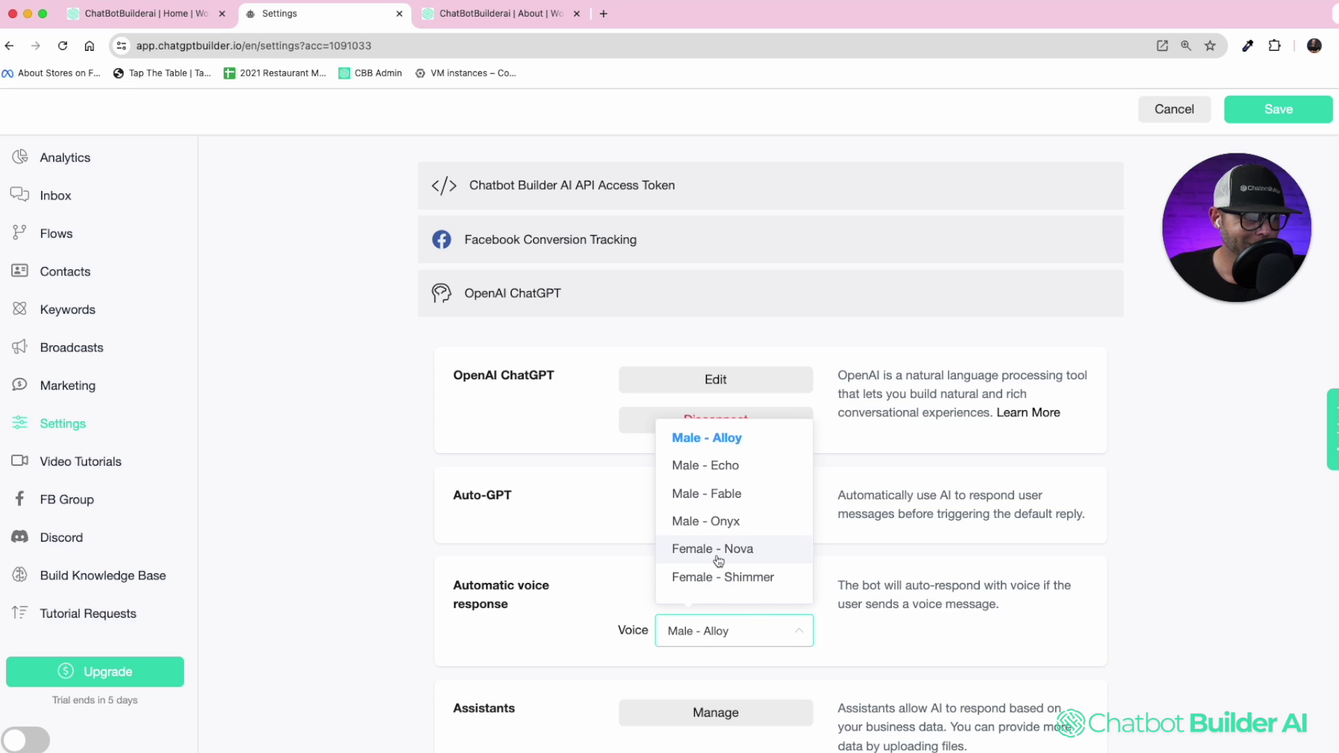
left_click(776, 557)
left_click(1276, 110)
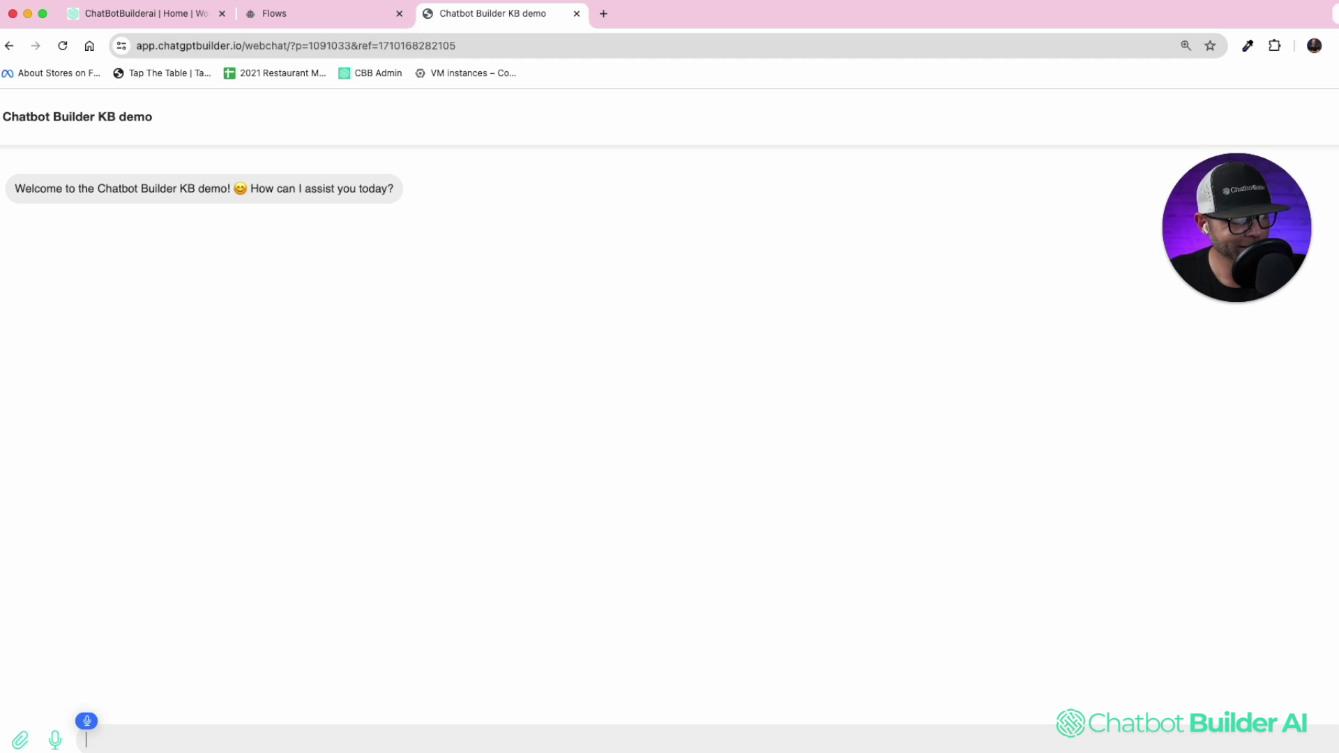
Dictate 'Can you please explain your plans?' into the demo webchat and send it.
left_click(263, 628)
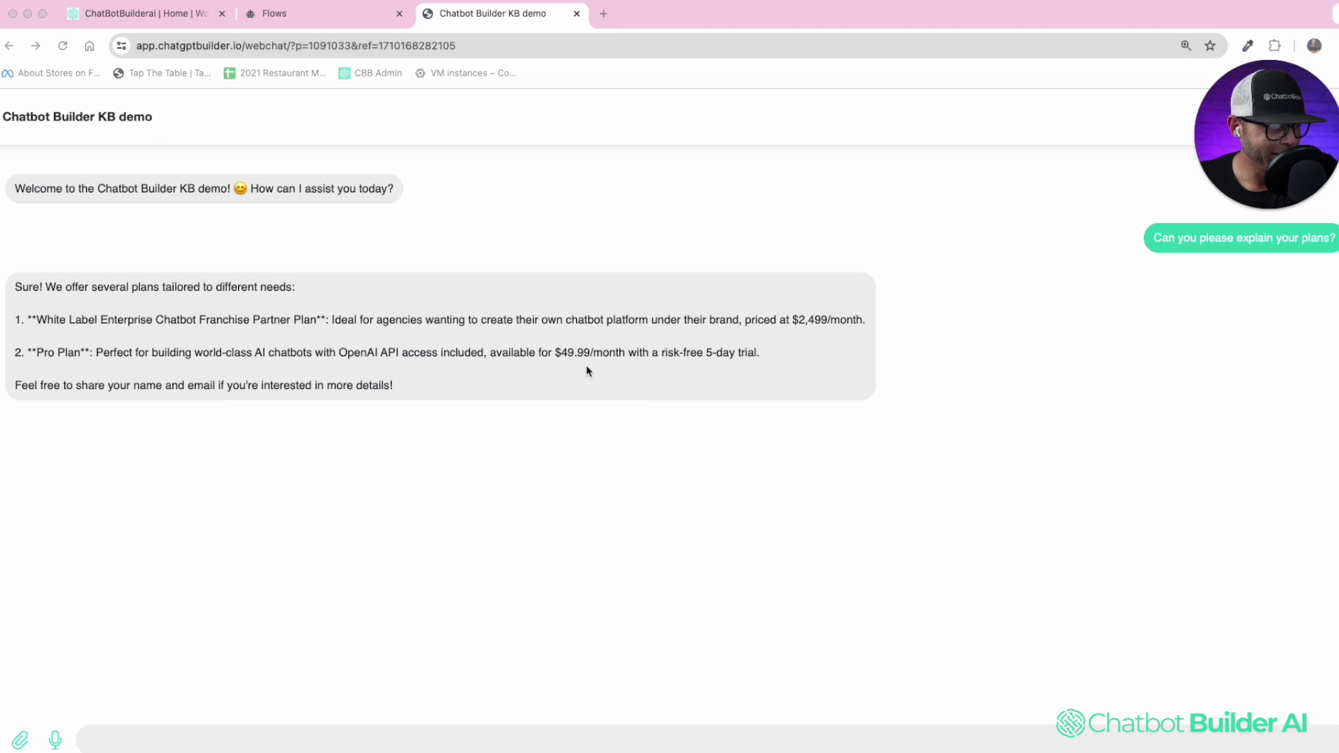
left_click(286, 736)
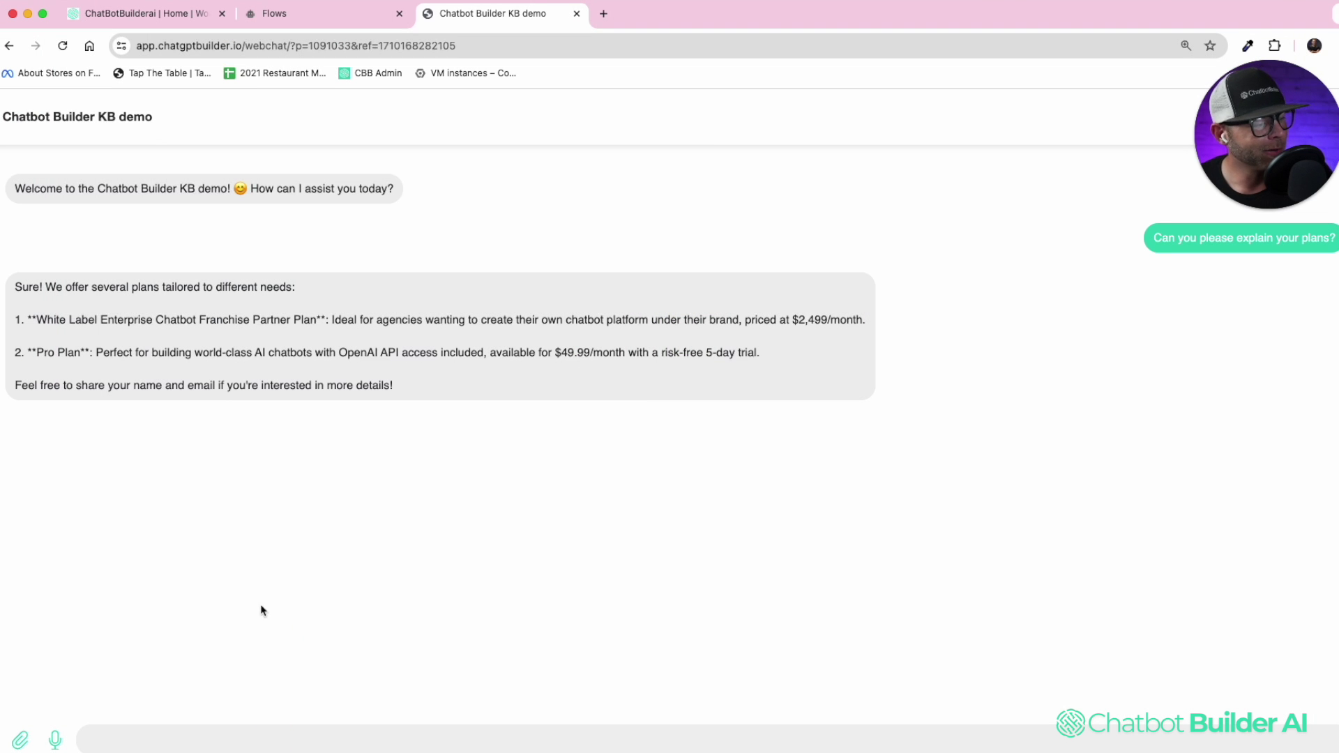